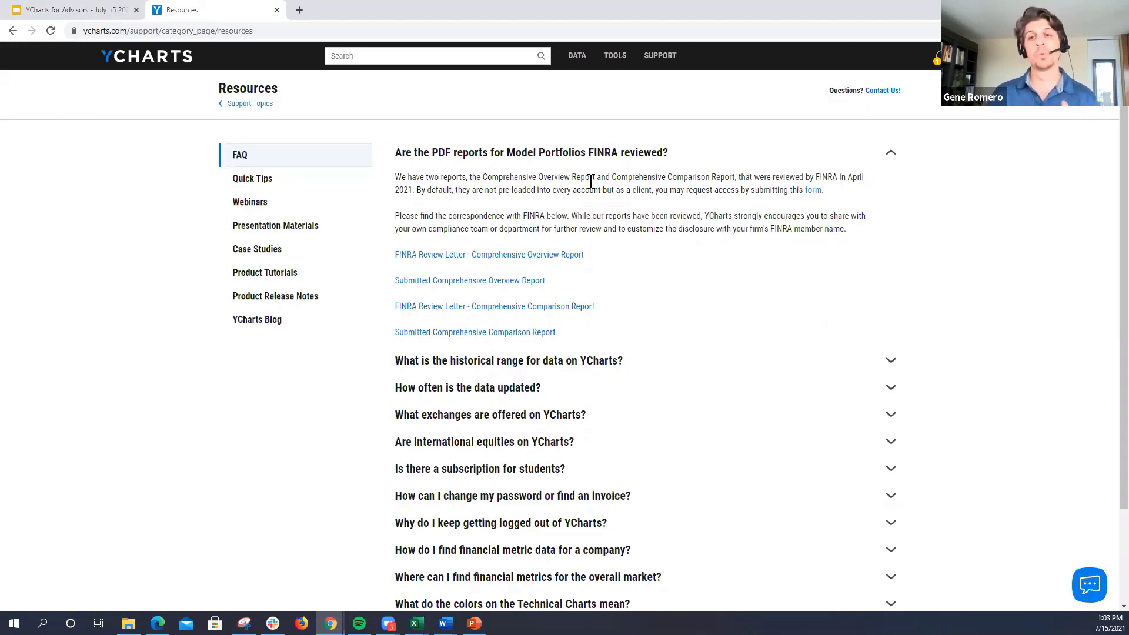
Step: Open the submitted Comprehensive Overview Report from the FINRA review FAQ and enlarge it to 175%
click(811, 192)
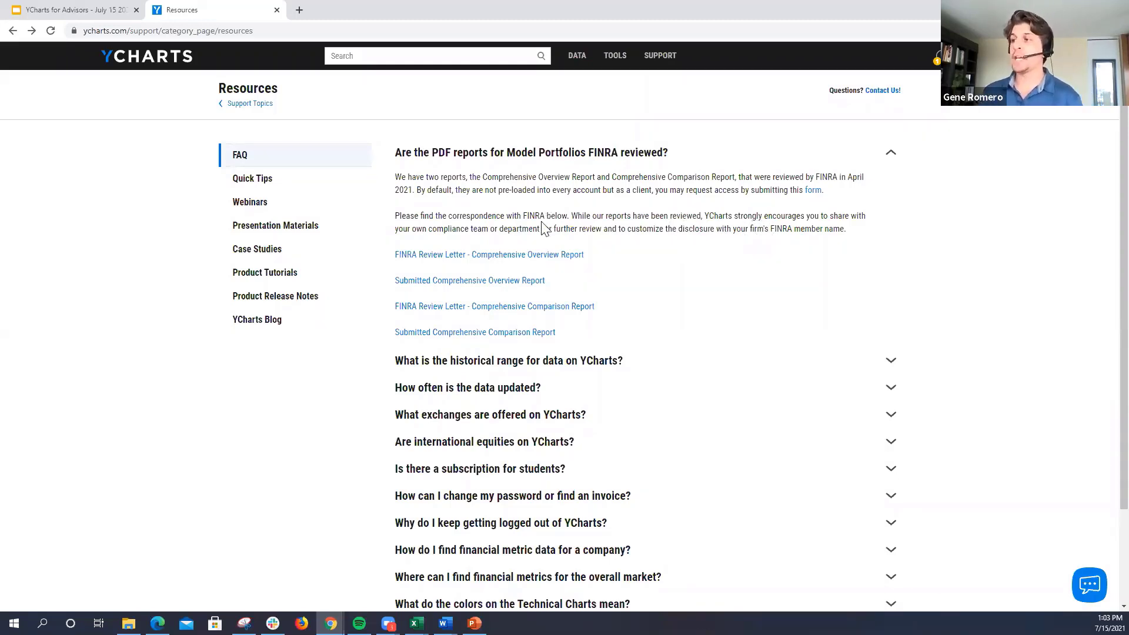
click(465, 282)
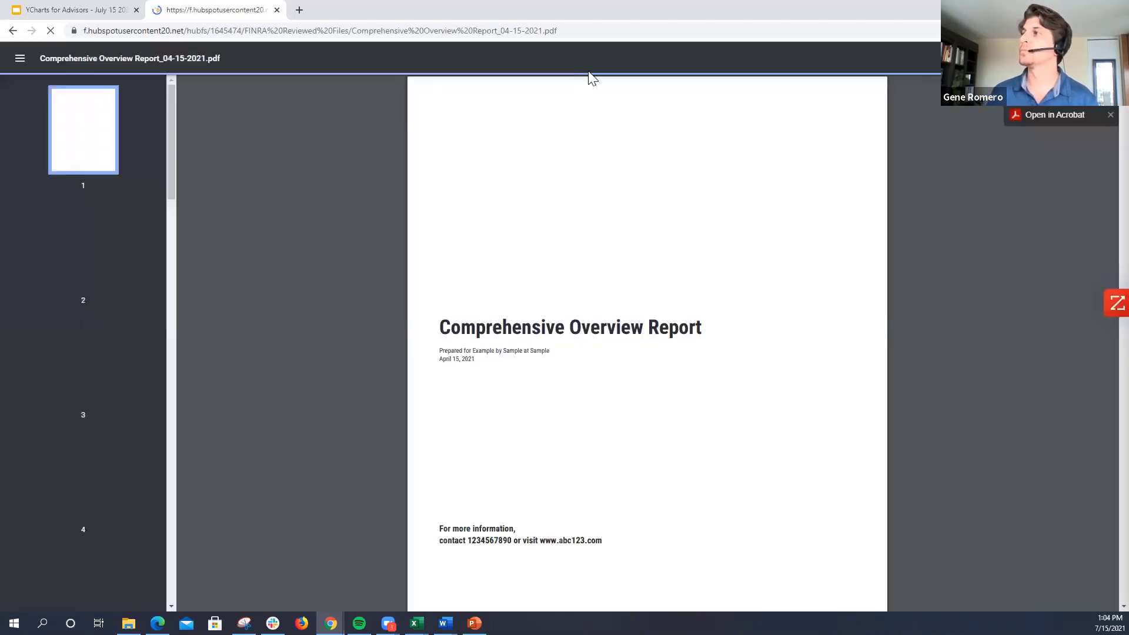
click(587, 59)
click(588, 58)
click(588, 59)
click(588, 59)
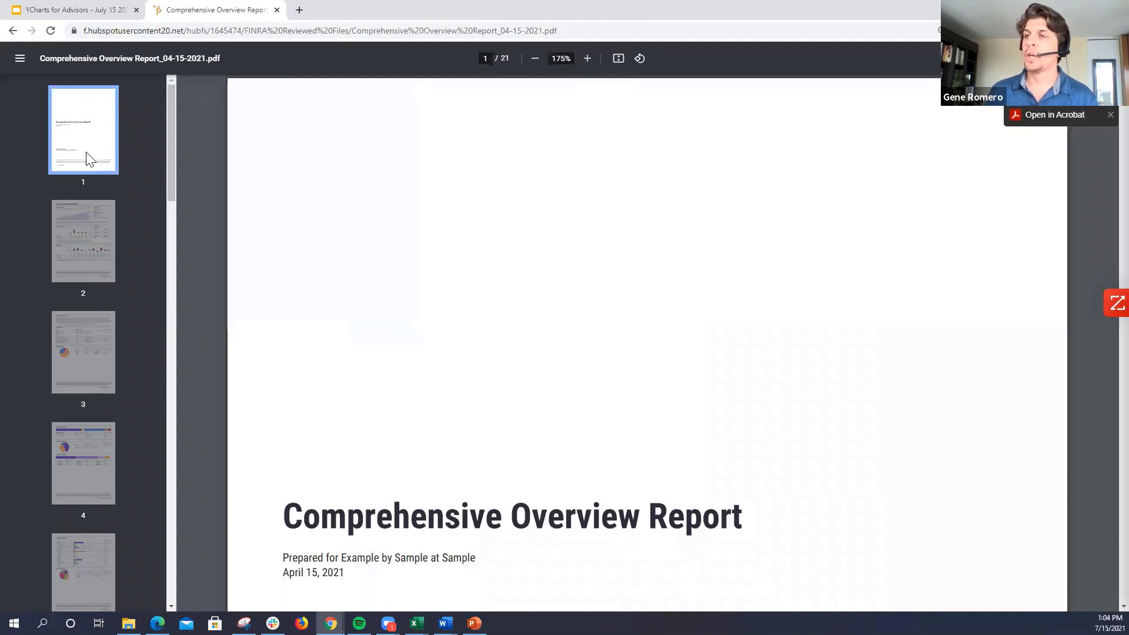
Step: Review the returns and key stats on page 2 and the fundamentals and asset allocation on page 3
click(72, 235)
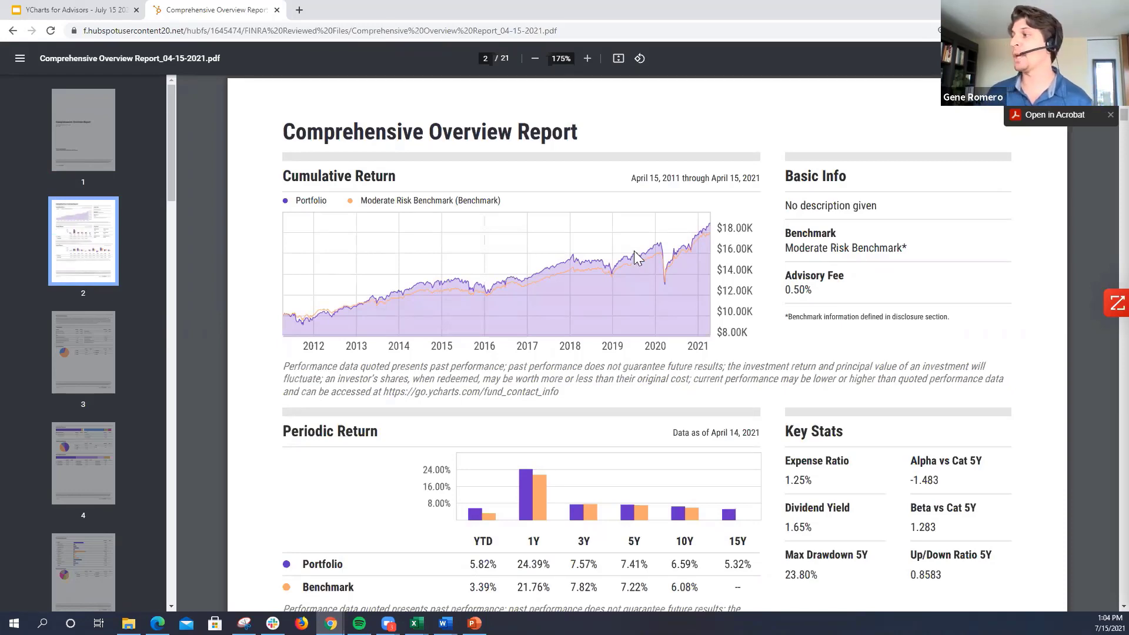
scroll(830, 291, down, 3)
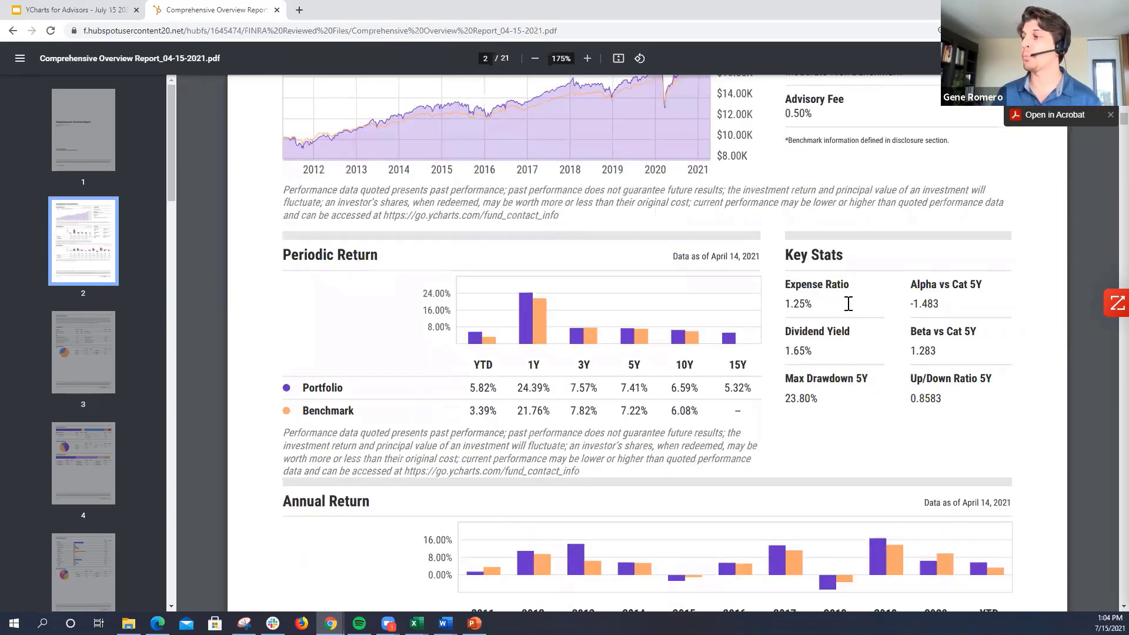
scroll(849, 304, down, 1)
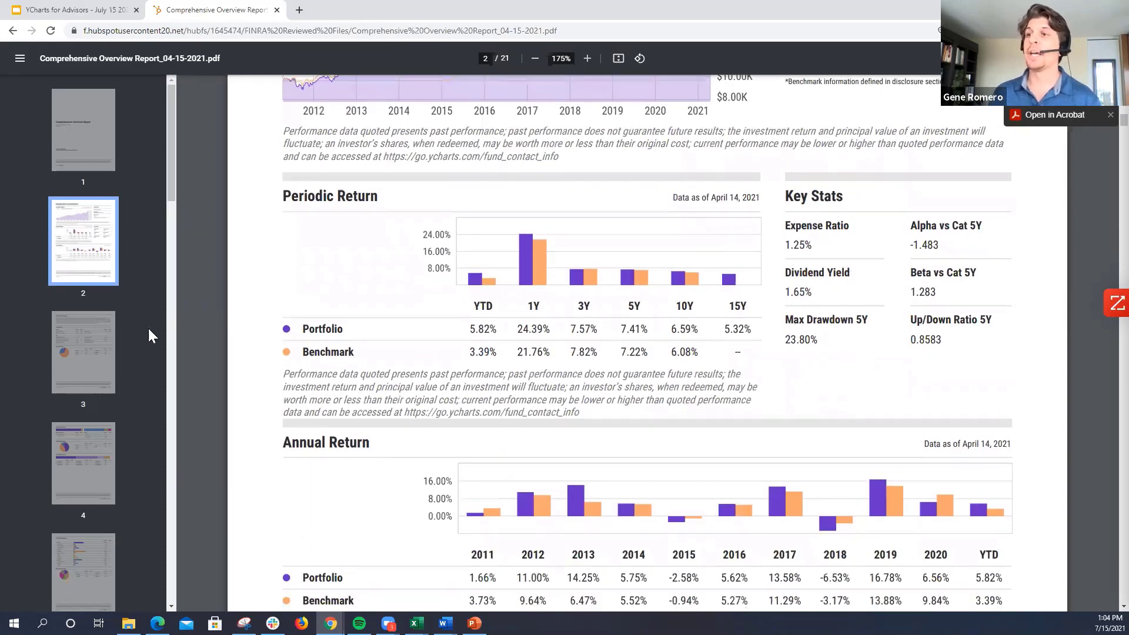
click(72, 343)
scroll(471, 365, down, 1)
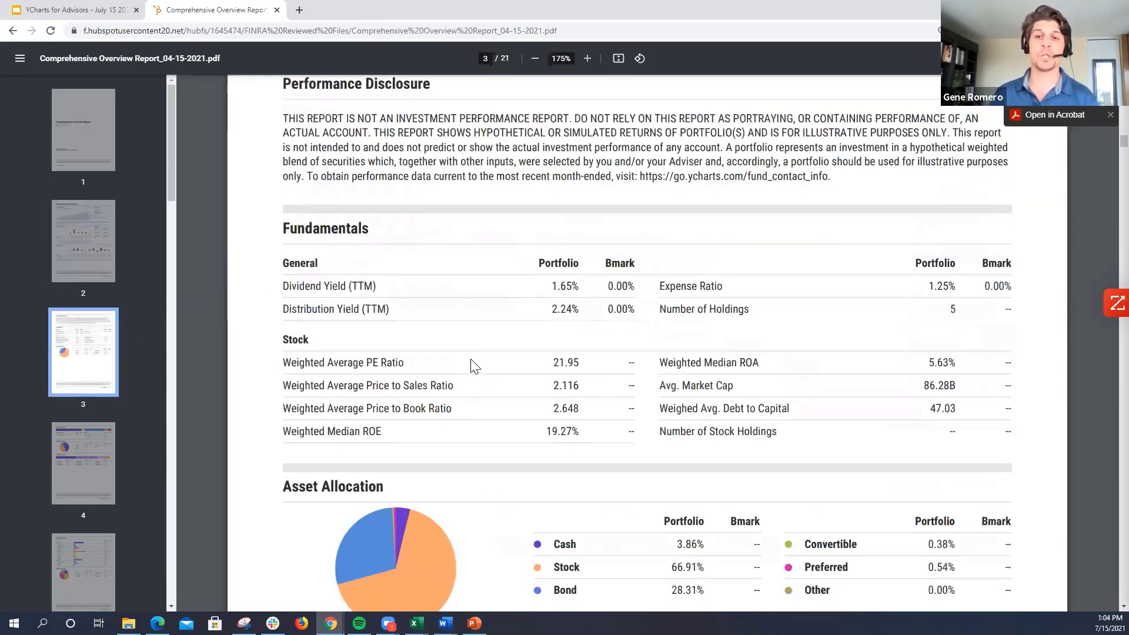
scroll(476, 366, down, 2)
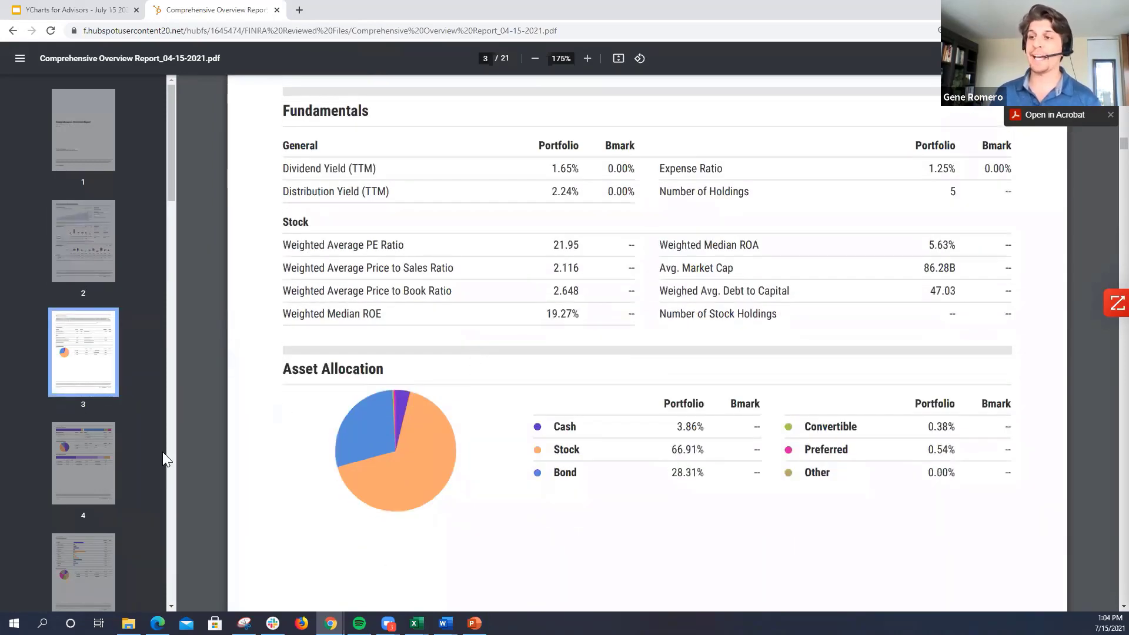
Step: Examine the stock and bond sector exposure on page 5 of the report
click(76, 596)
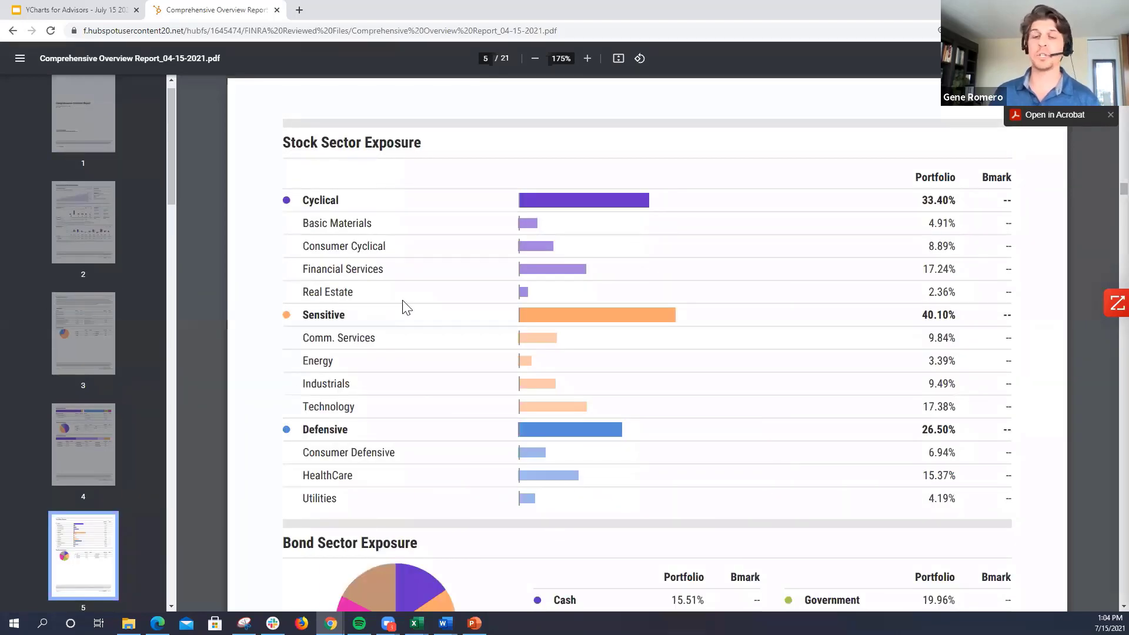
scroll(258, 353, down, 2)
scroll(246, 362, down, 2)
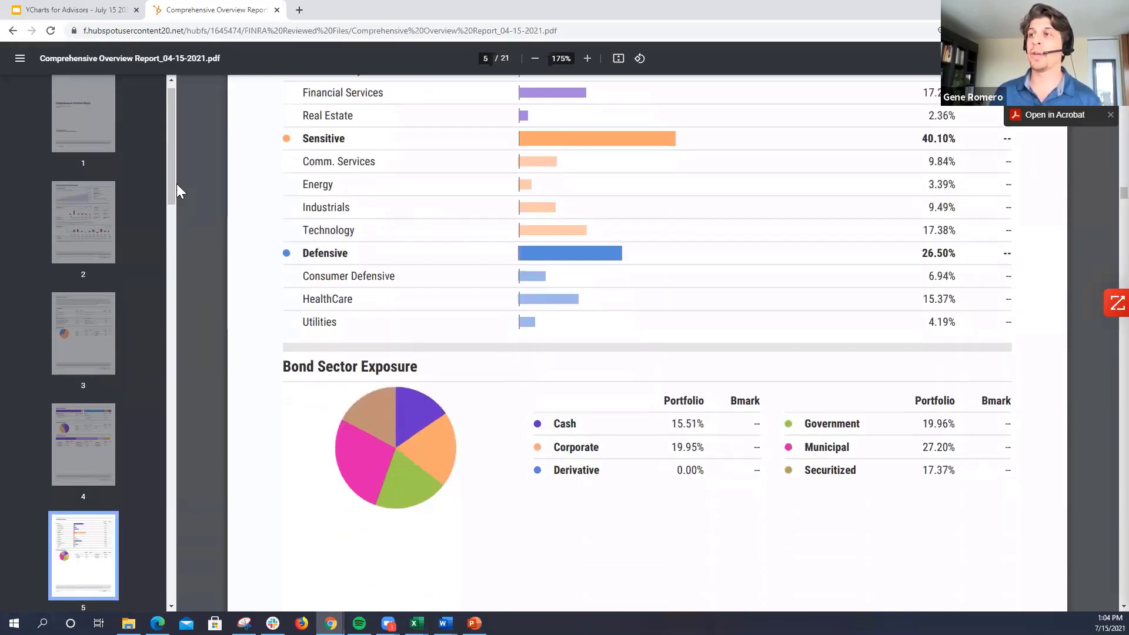
Step: Go to page 7 of the report and examine the portfolio's risk info against the benchmark
scroll(171, 196, down, 8)
click(92, 253)
scroll(752, 338, down, 5)
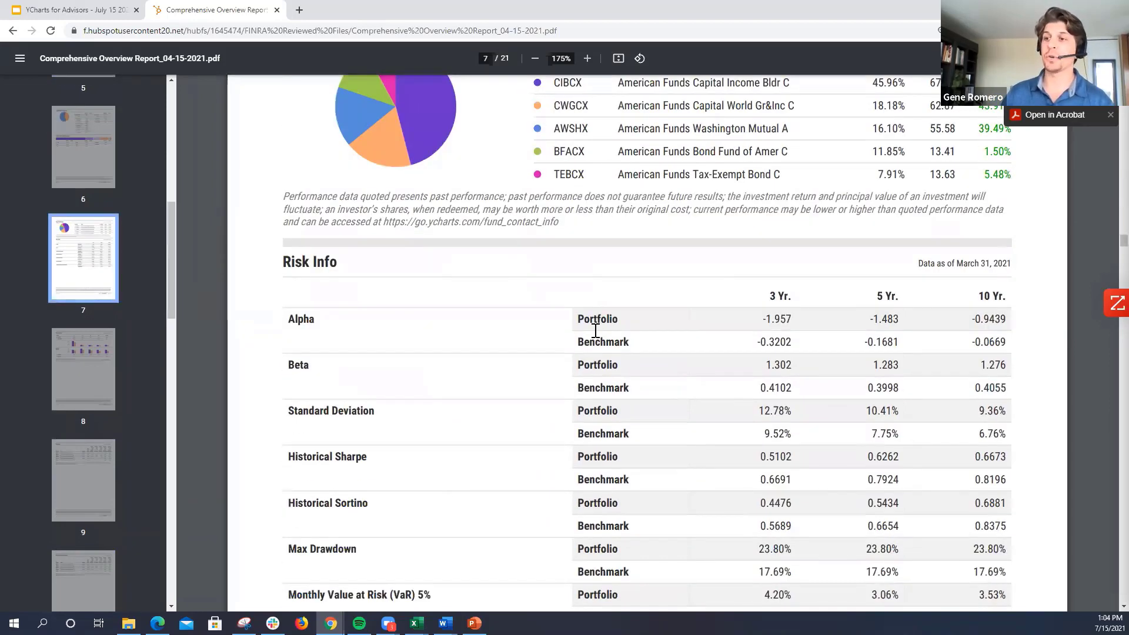
scroll(138, 393, down, 1)
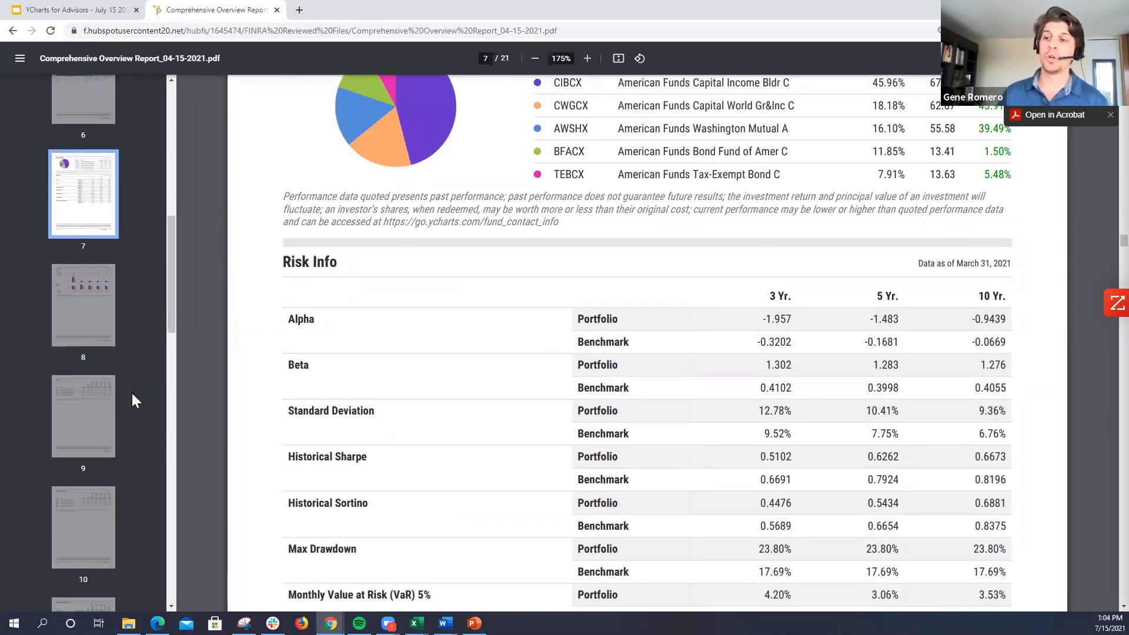
Step: View the quarter end performance on page 10 and look through the page previews of the remaining report
scroll(136, 393, down, 2)
click(93, 404)
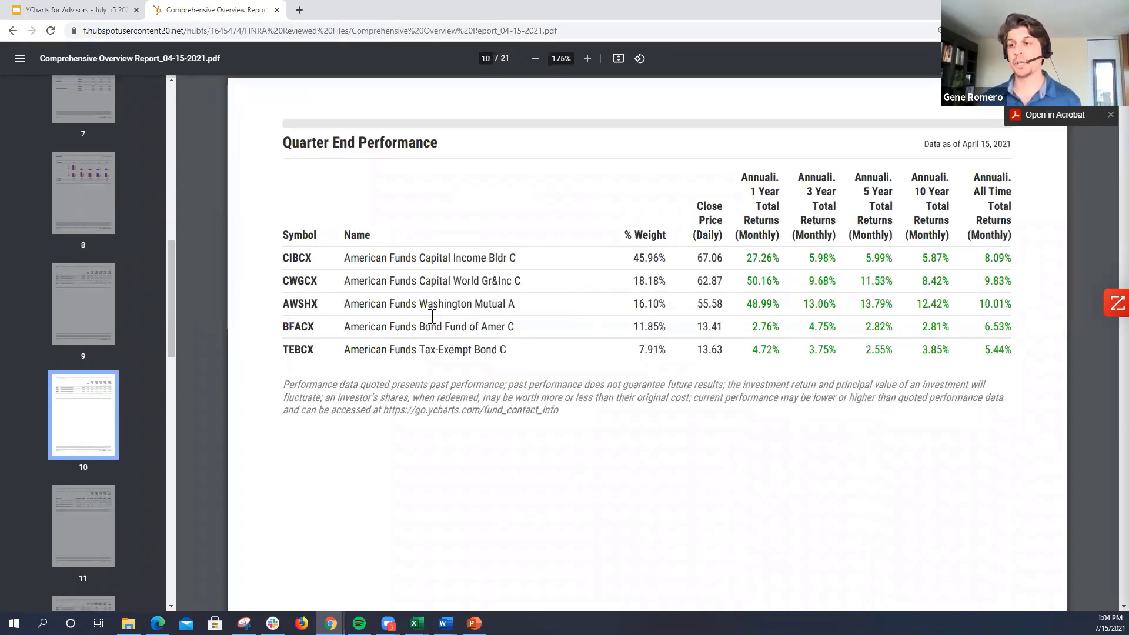
scroll(61, 376, down, 5)
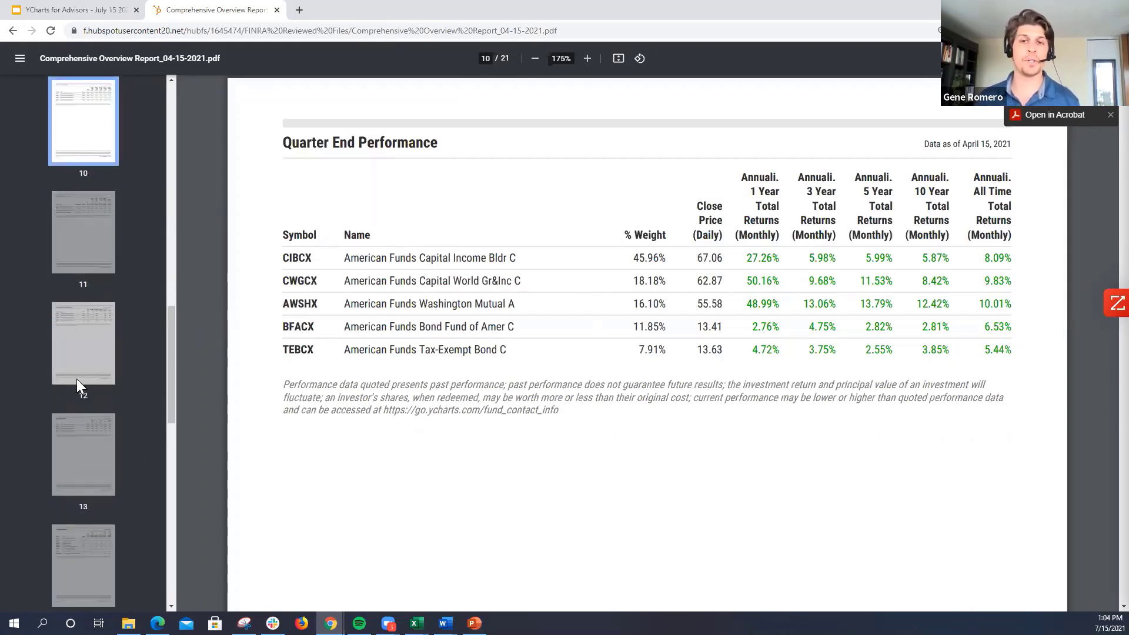
scroll(78, 376, down, 6)
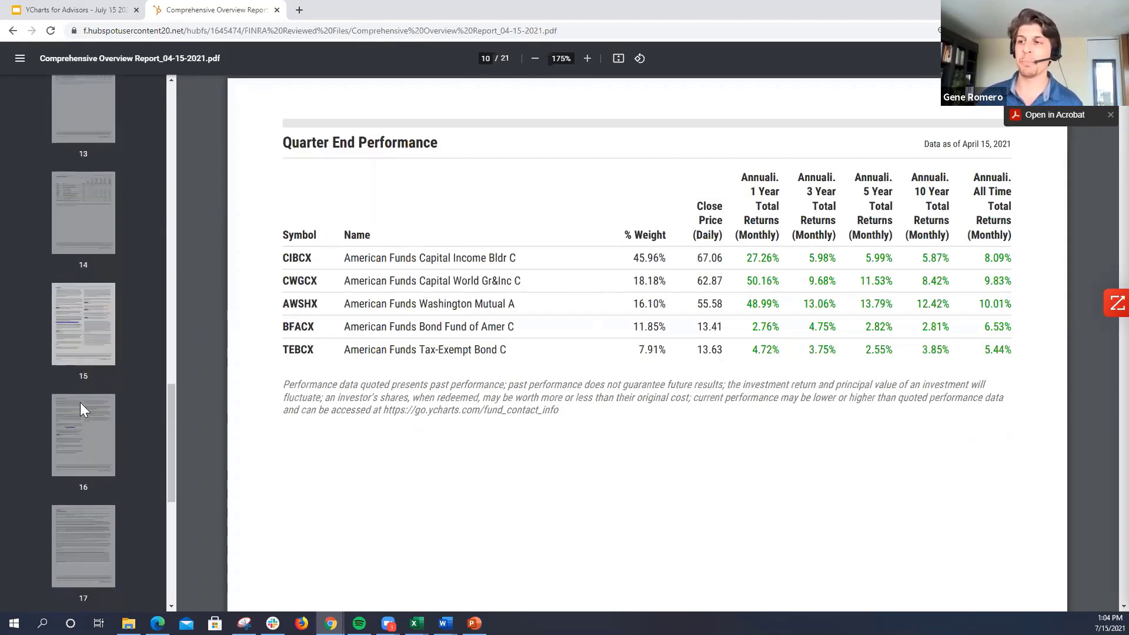
scroll(84, 424, down, 2)
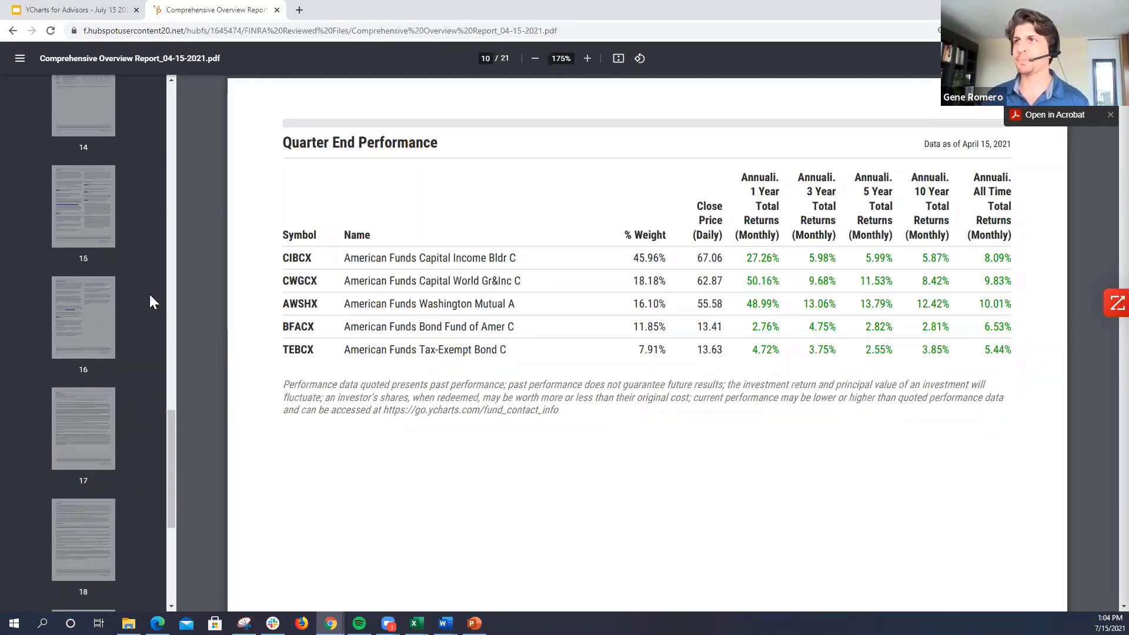
Step: Return to the FAQ, open the submitted Comprehensive Comparison Report at 175% and go to page 2
click(13, 30)
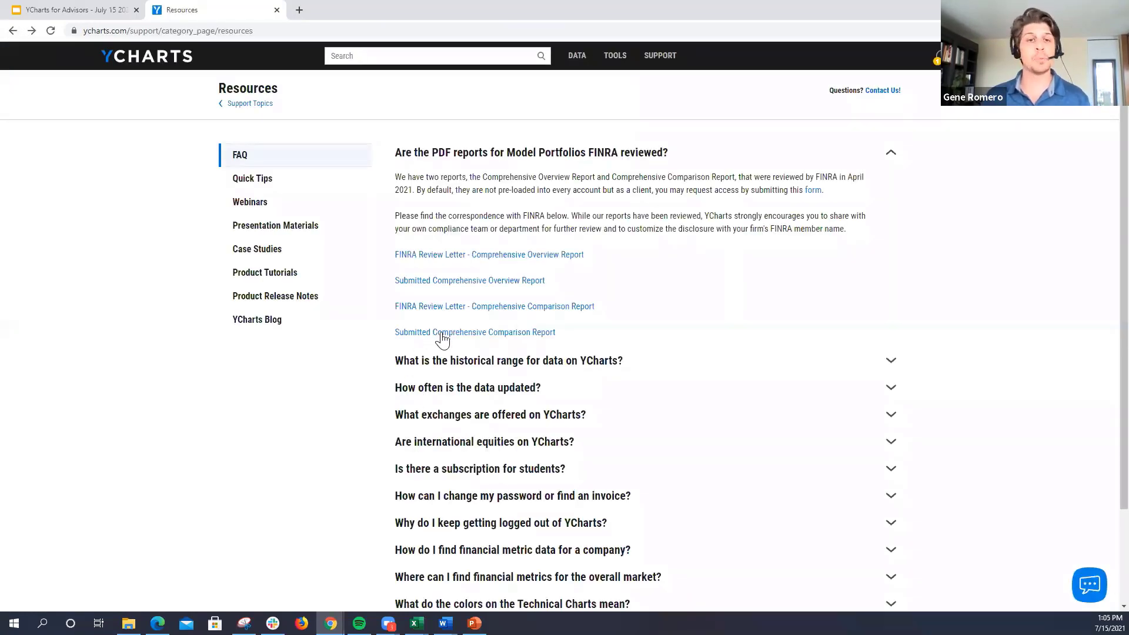
click(458, 339)
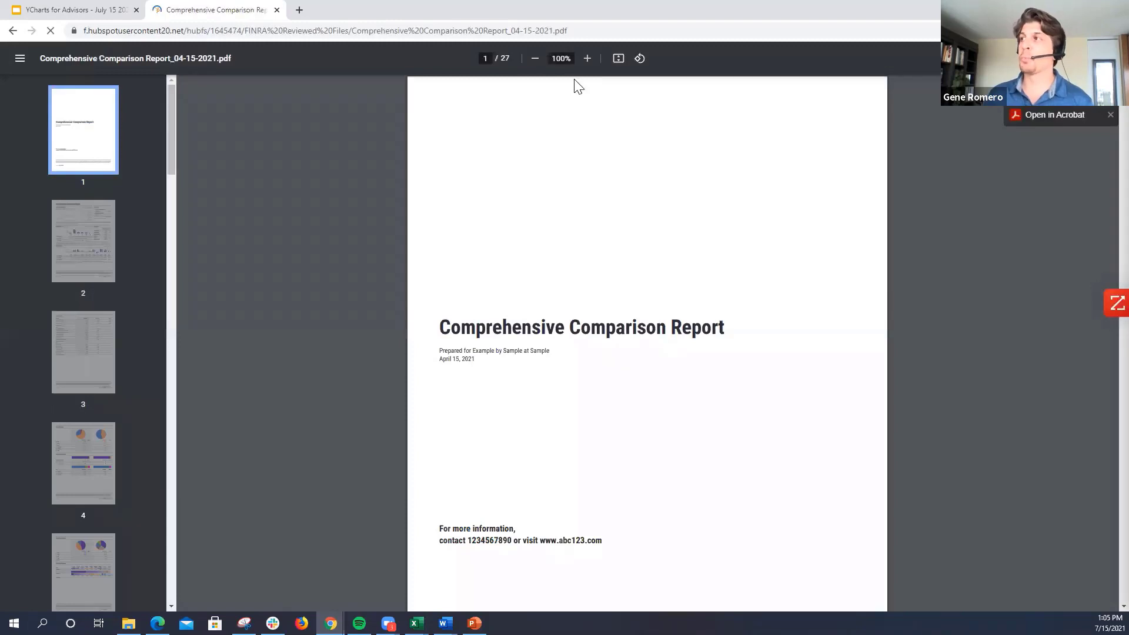
click(587, 59)
click(588, 59)
click(587, 59)
click(91, 234)
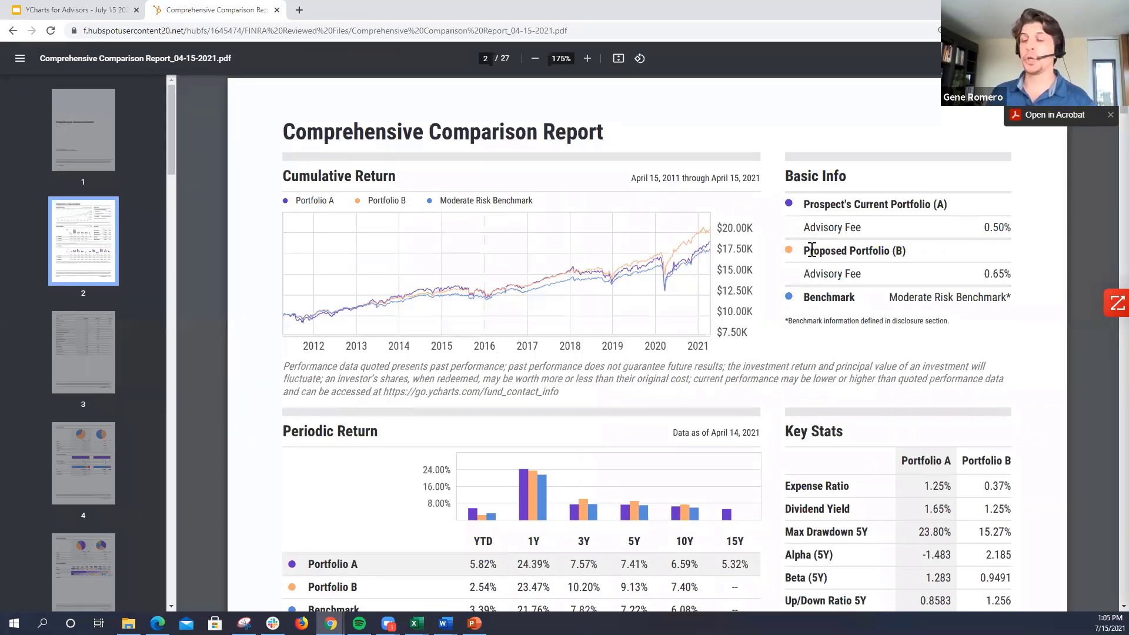
Step: Compare the expense ratios of Portfolio A and Portfolio B in the report's Key Stats
scroll(810, 298, down, 2)
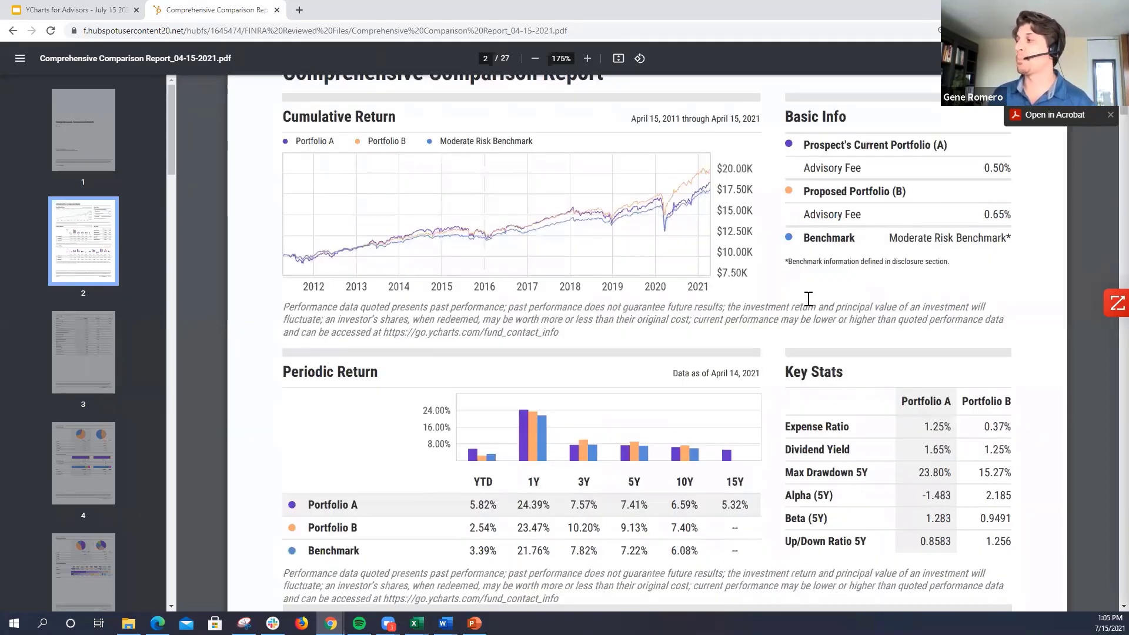
drag(922, 368, 1012, 369)
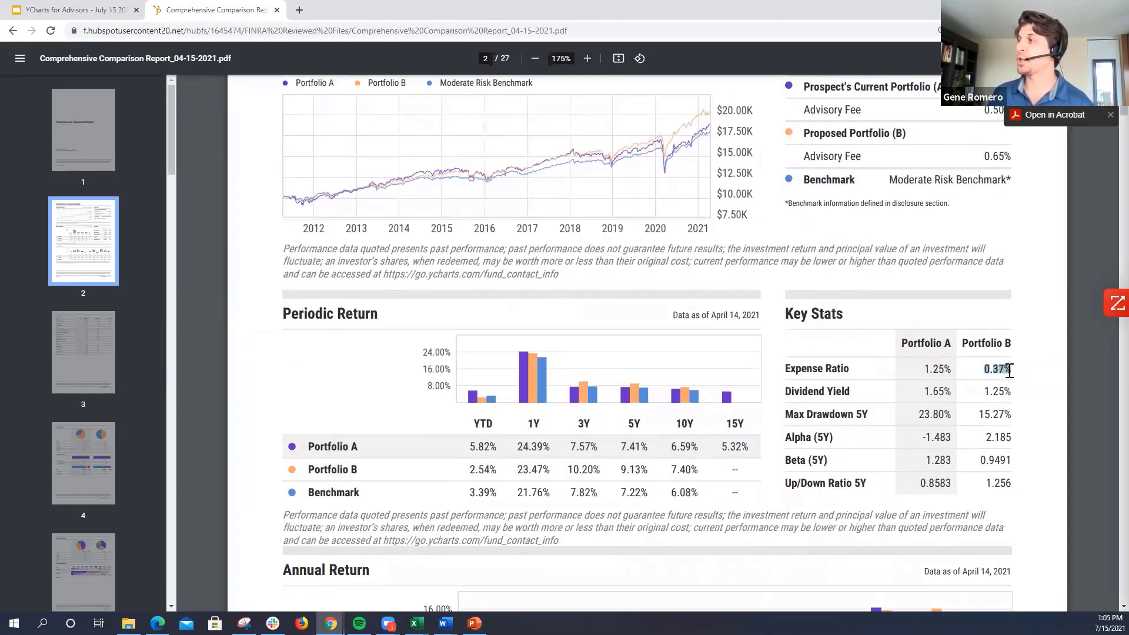
drag(924, 369, 954, 369)
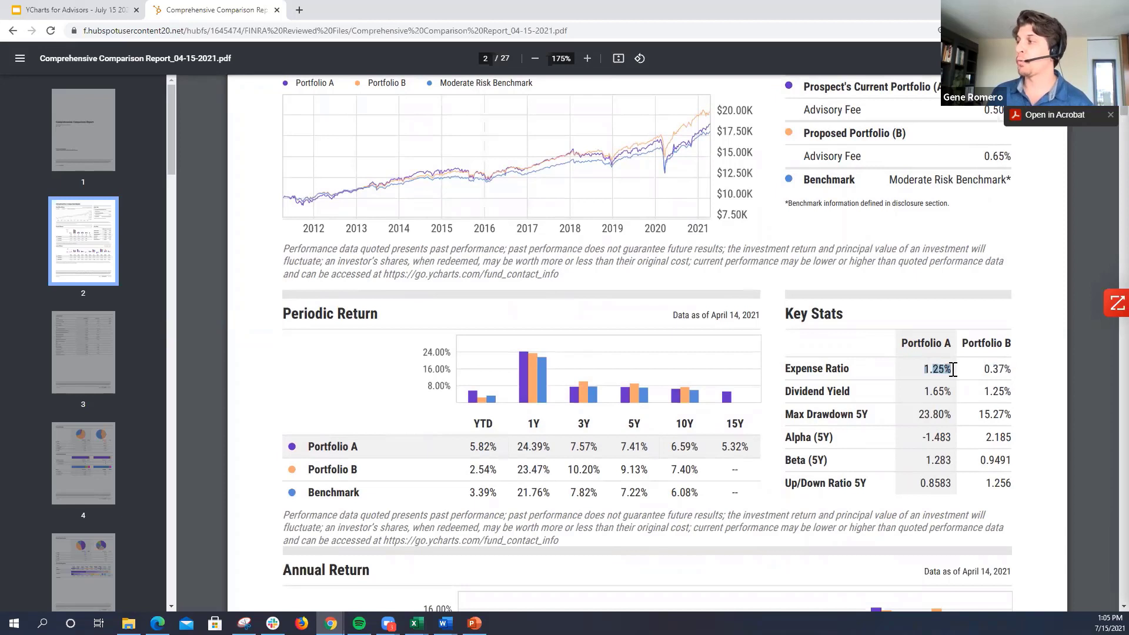
click(926, 375)
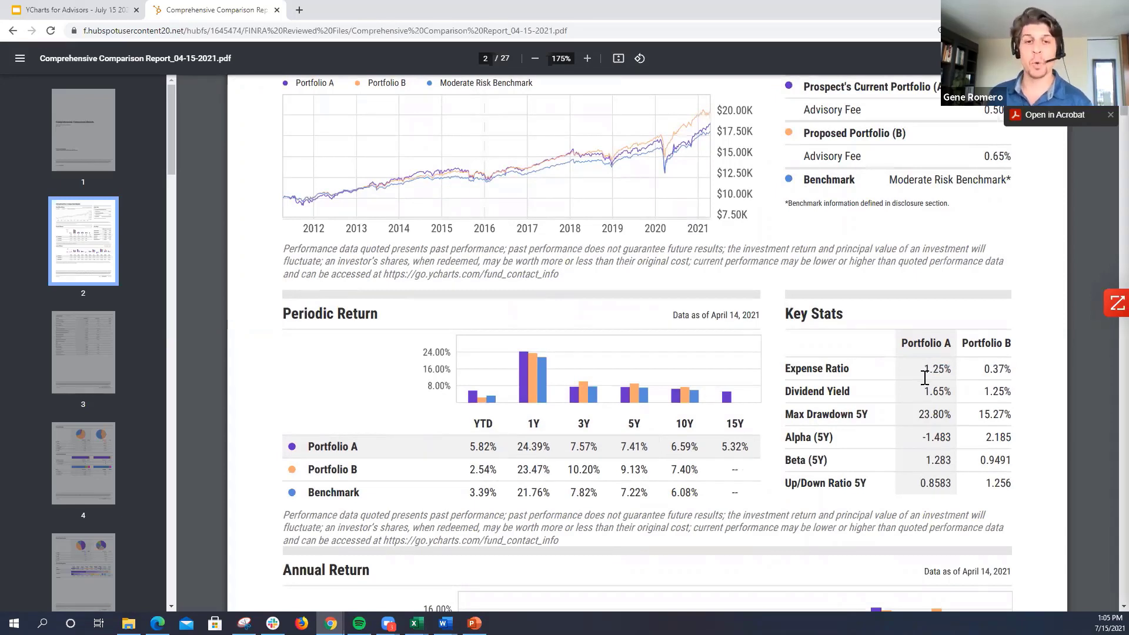
drag(984, 370, 1009, 370)
click(1011, 369)
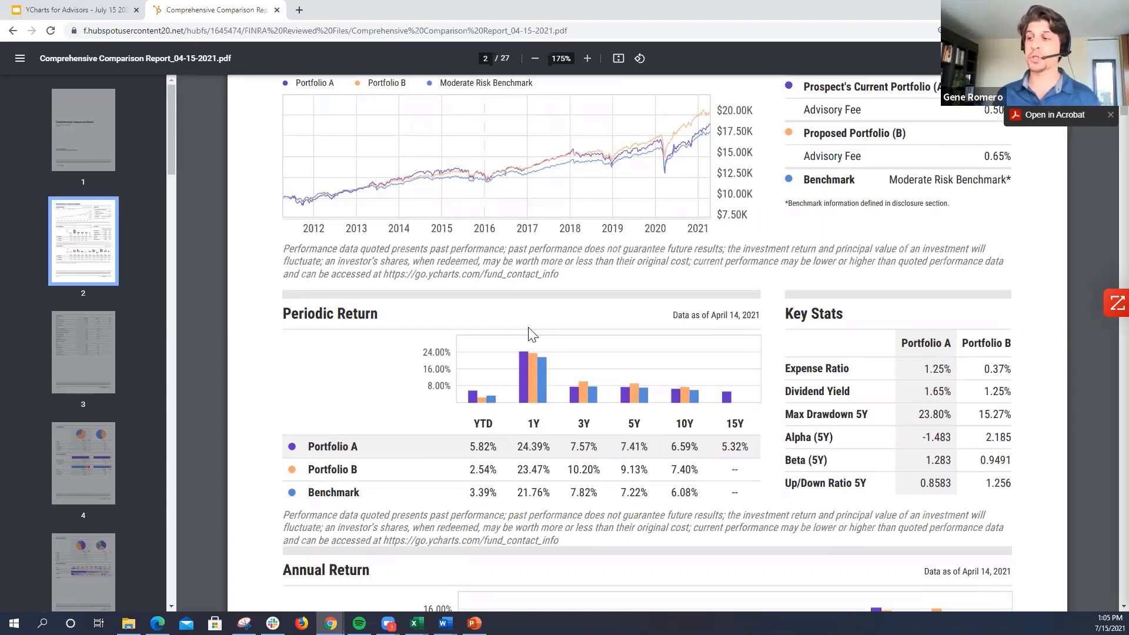
Step: Leave the report, open the Model Portfolios list and start a new blank model portfolio
click(13, 30)
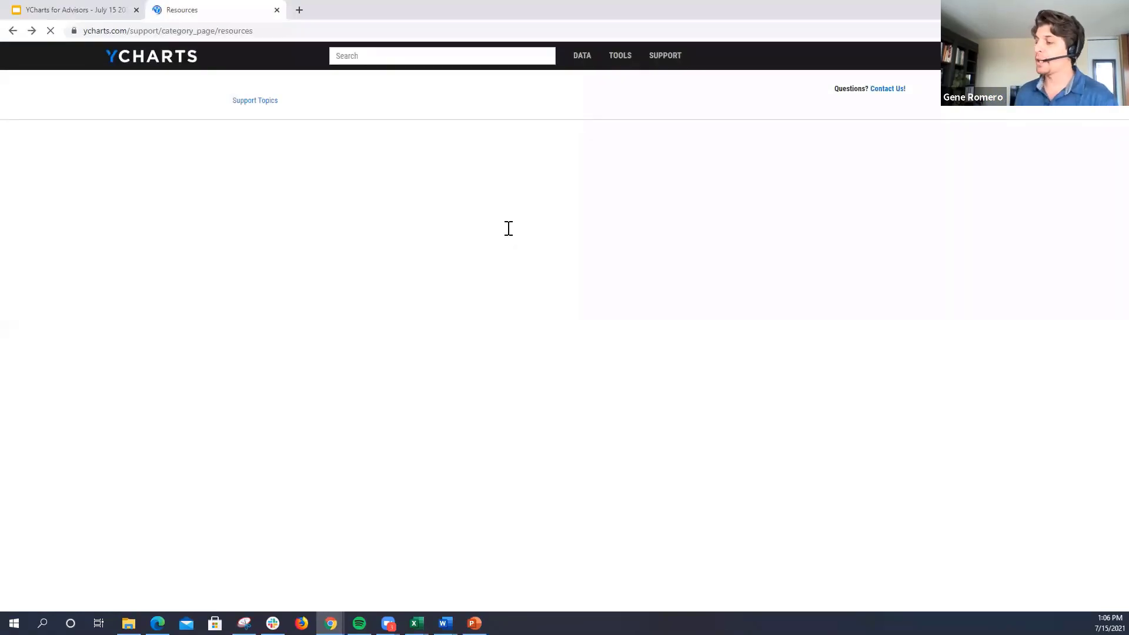
mouse_move(604, 57)
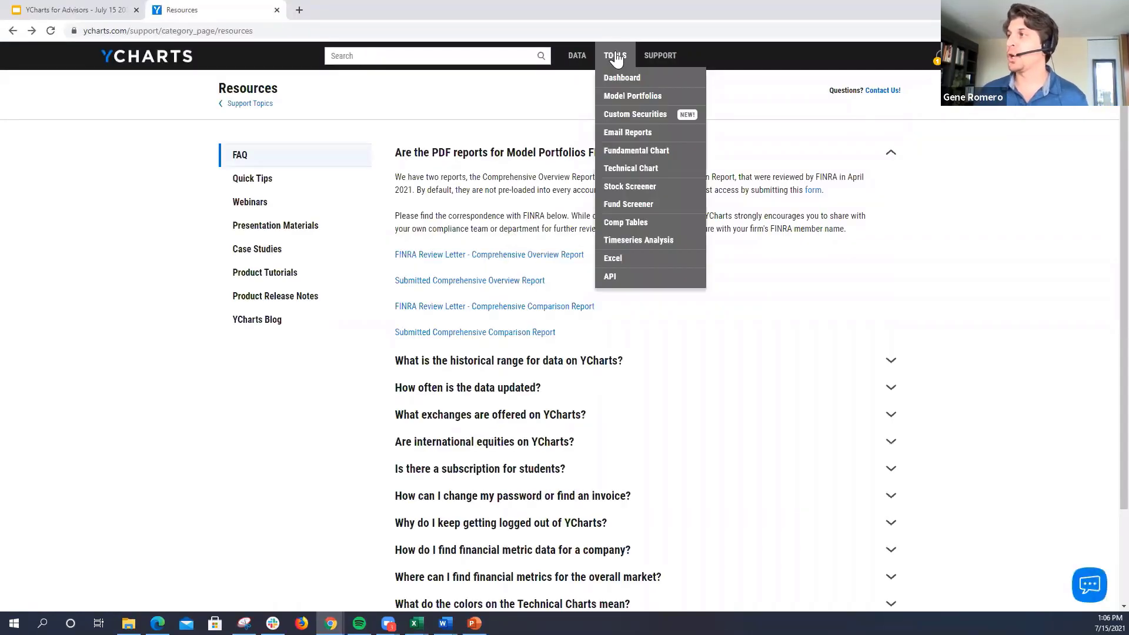
click(634, 102)
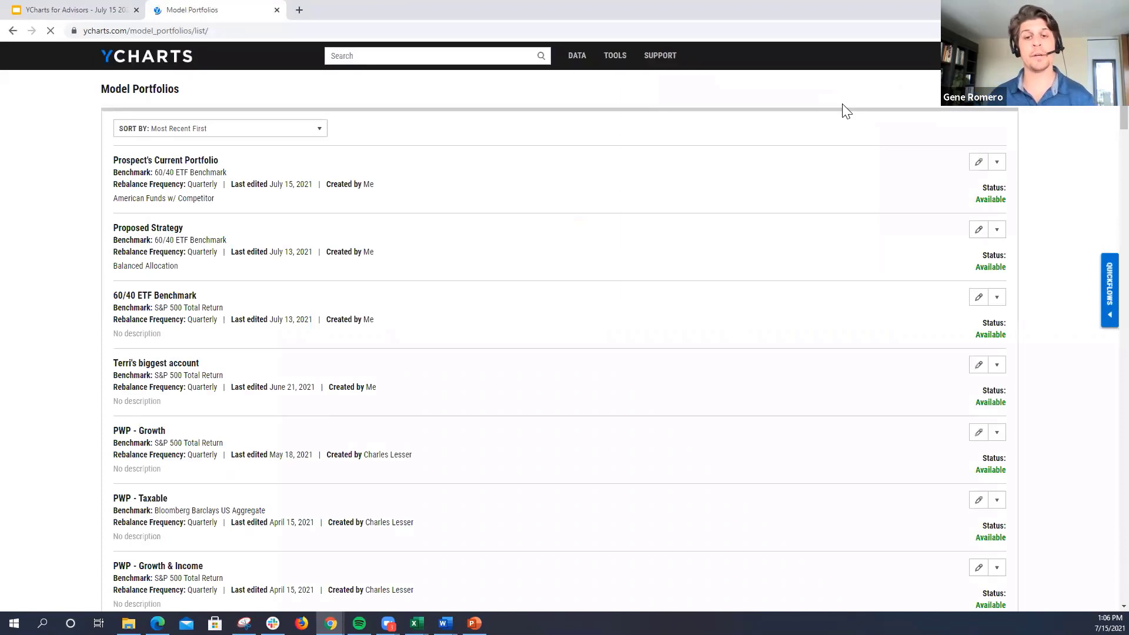
click(980, 89)
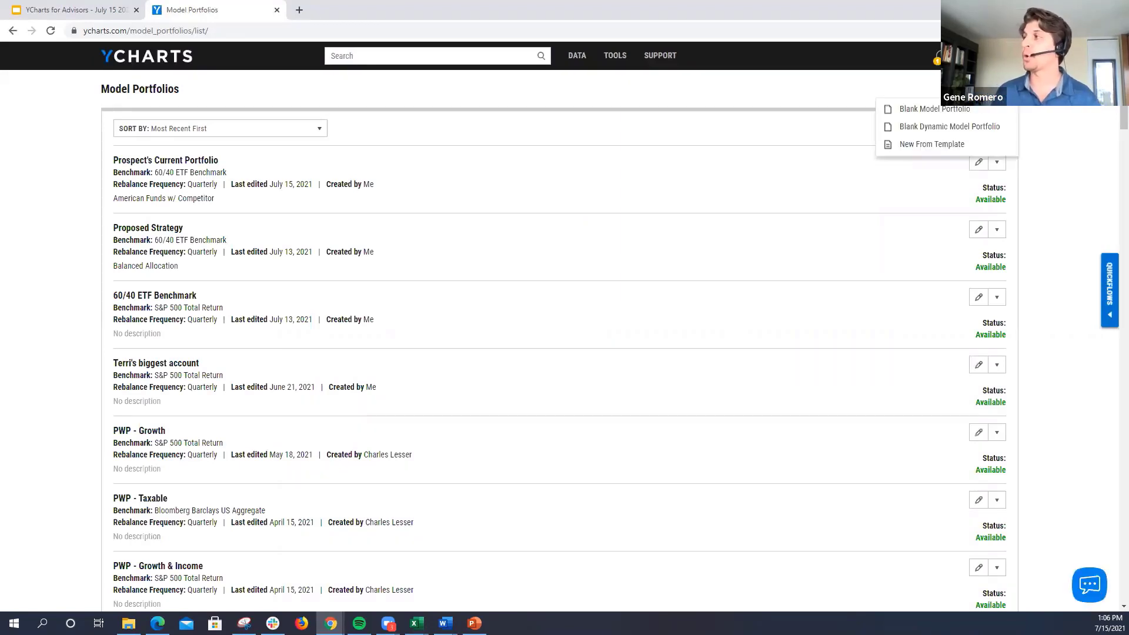
click(923, 109)
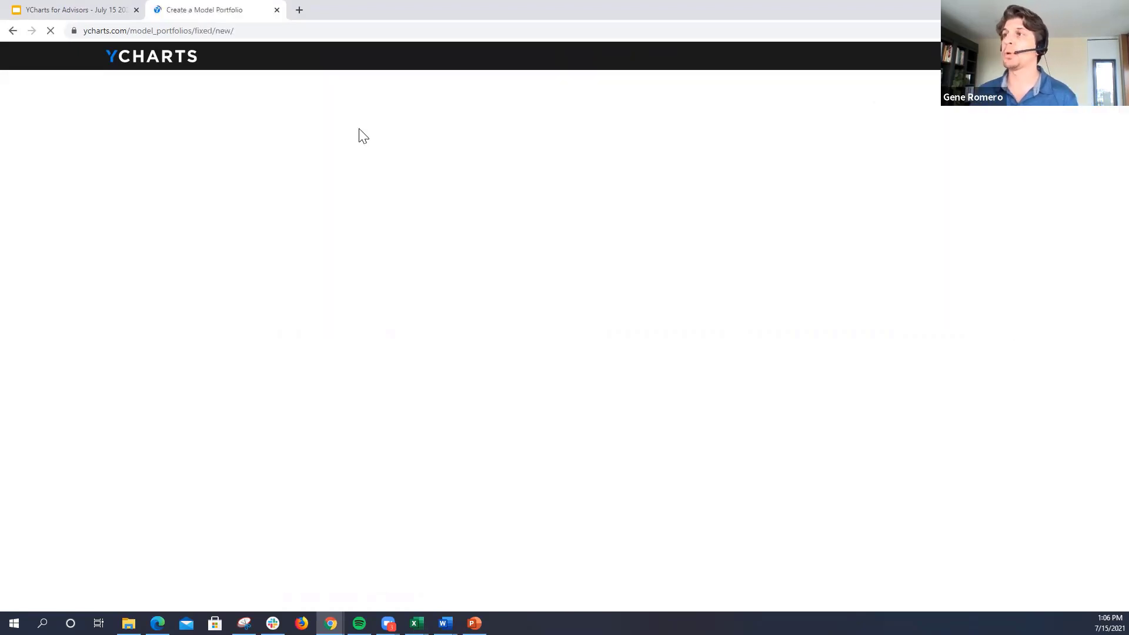
Step: Name the model portfolio "Prospects portfolio" and add four more empty item rows for holdings
click(270, 130)
text(Prospects portfolio)
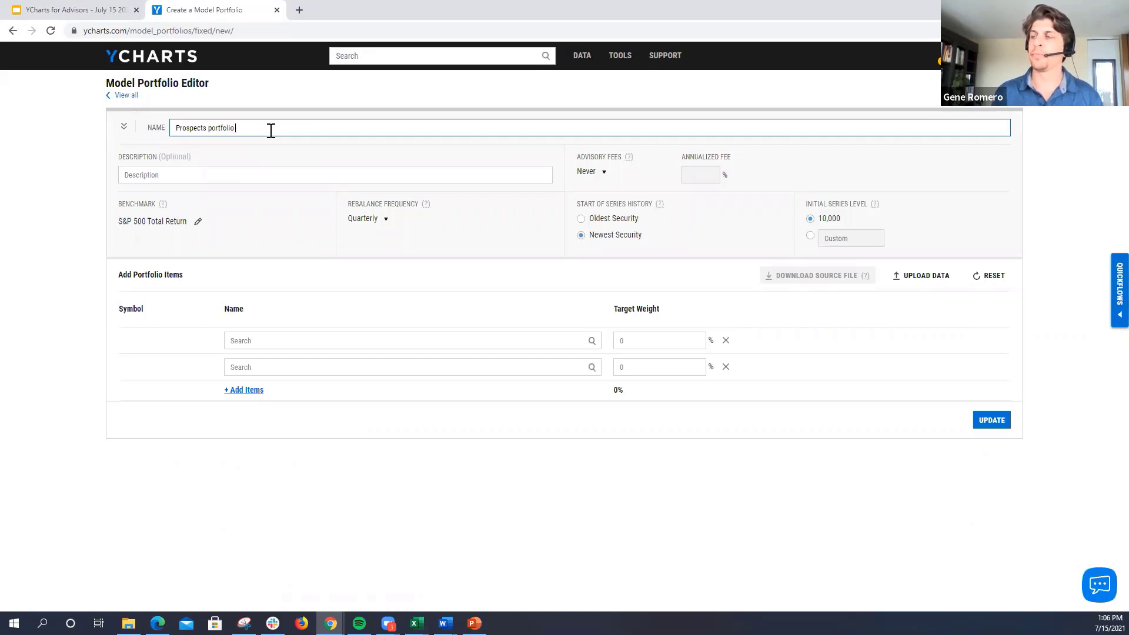
click(245, 390)
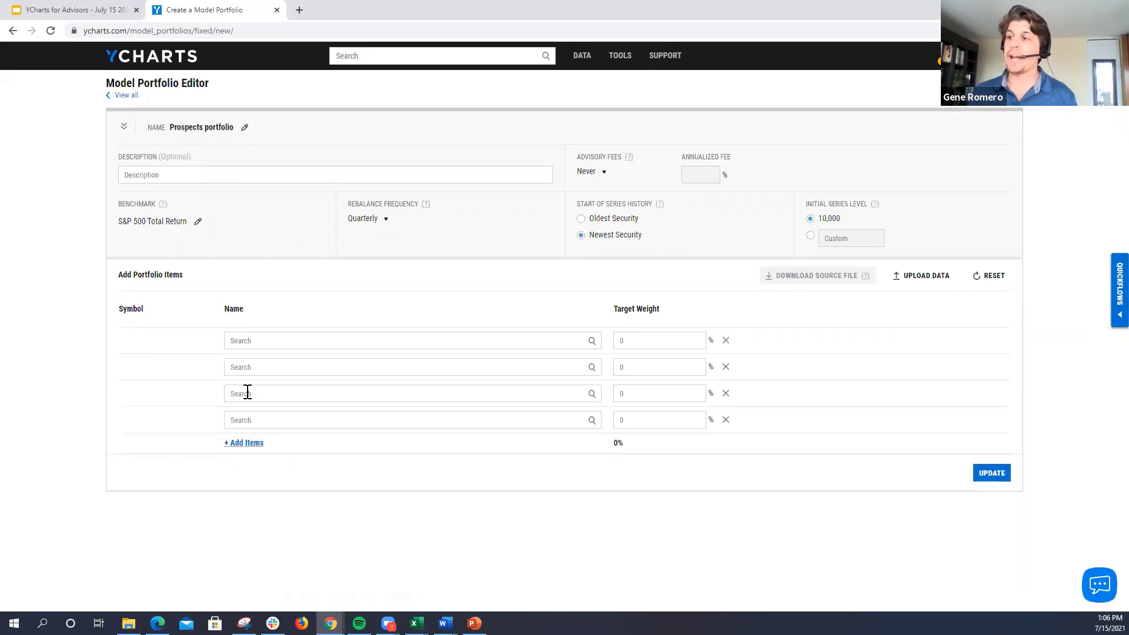
click(246, 446)
Step: Add CIBCX (American Funds Capital Income Bldr C) as the first holding with a 45% target weight
click(266, 341)
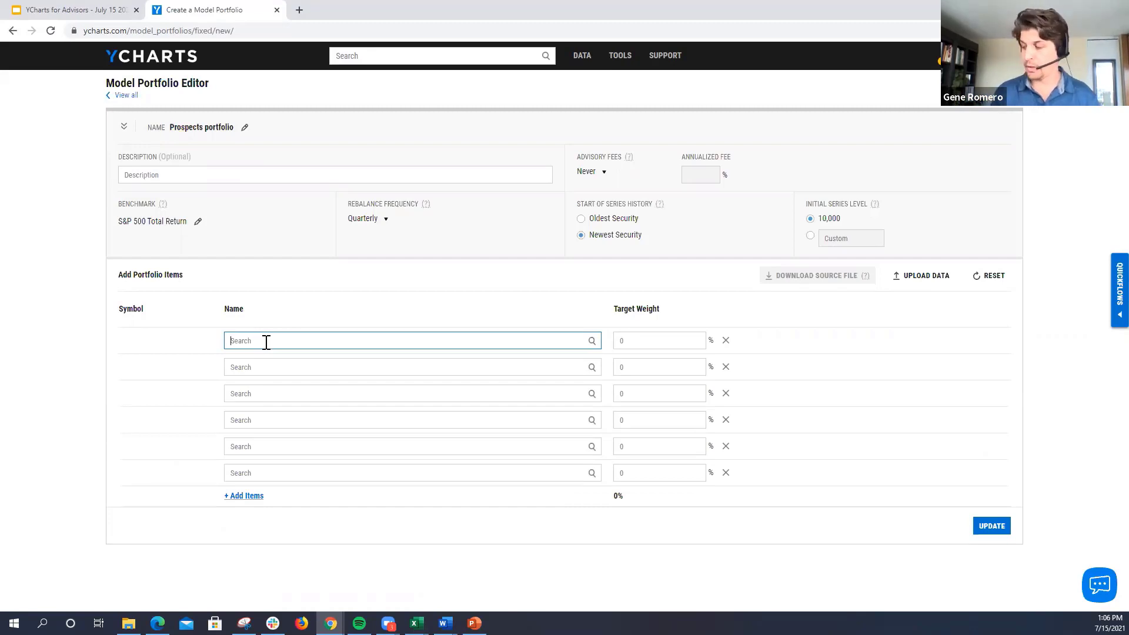
text(cib)
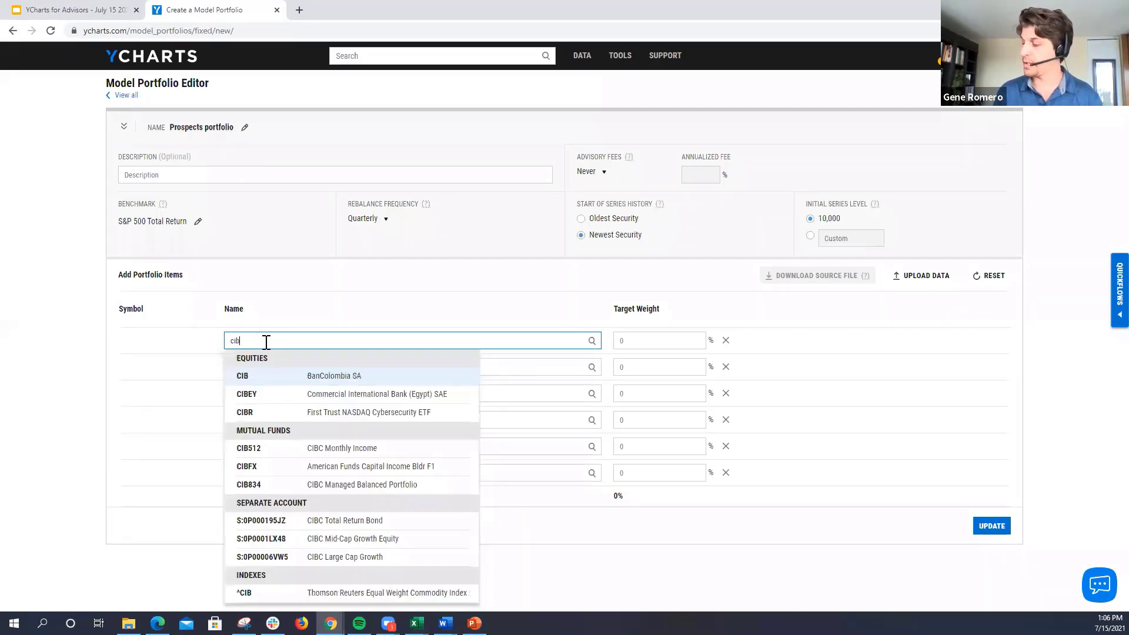
text(cx)
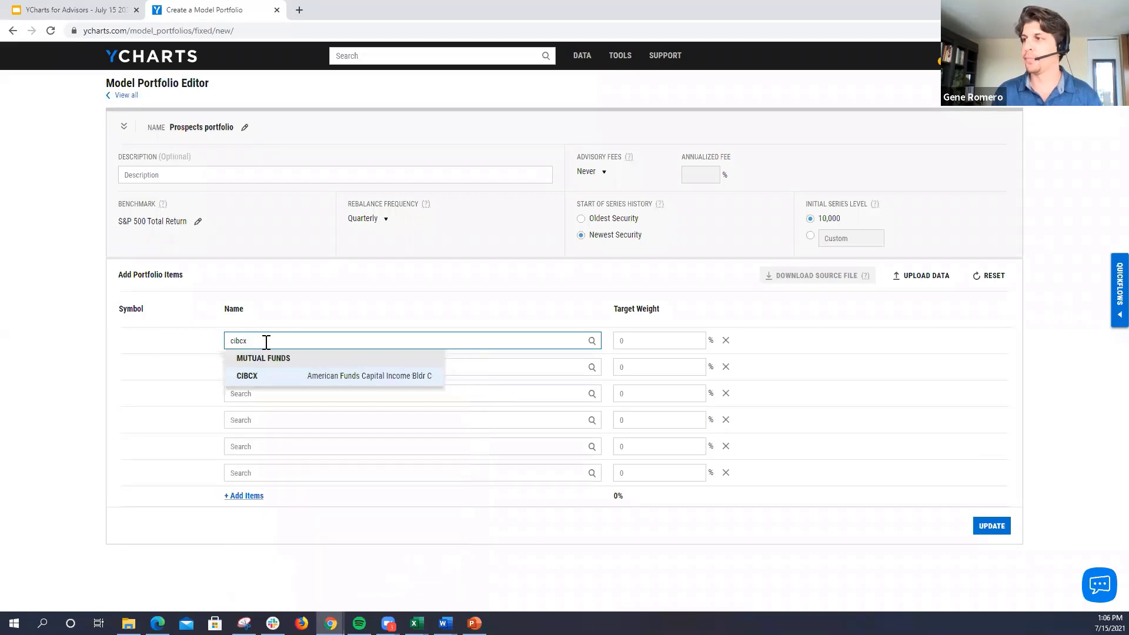
key(Return)
text(45)
key(Tab)
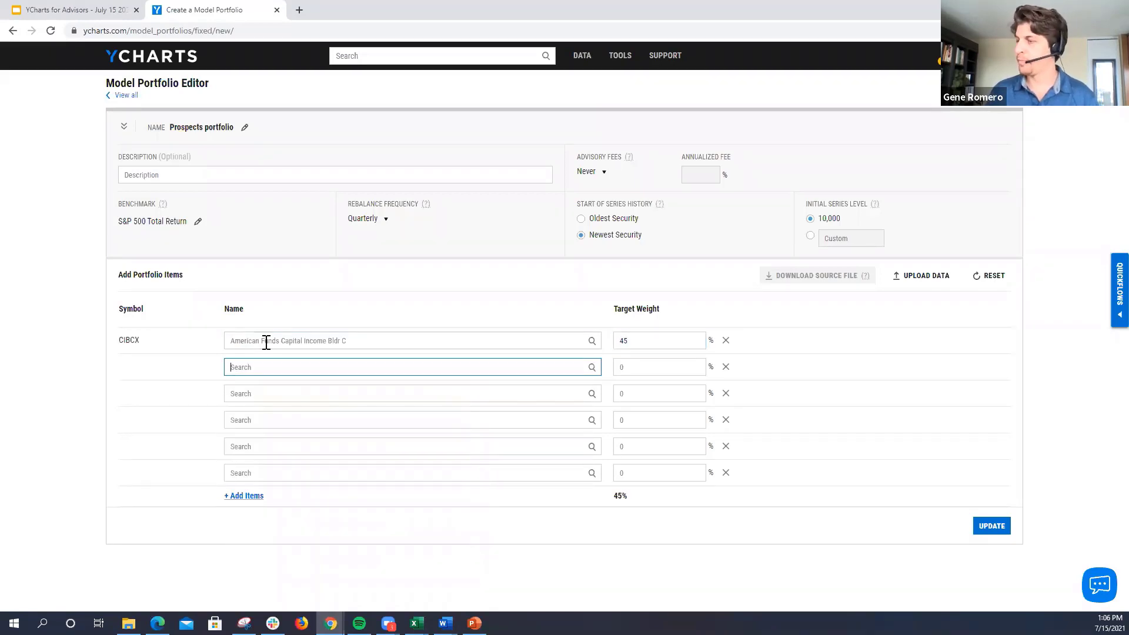
Step: Add CWGCX with a 20% target weight and WSHCX with a 15% target weight as the second and third holdings
text(cwgcx)
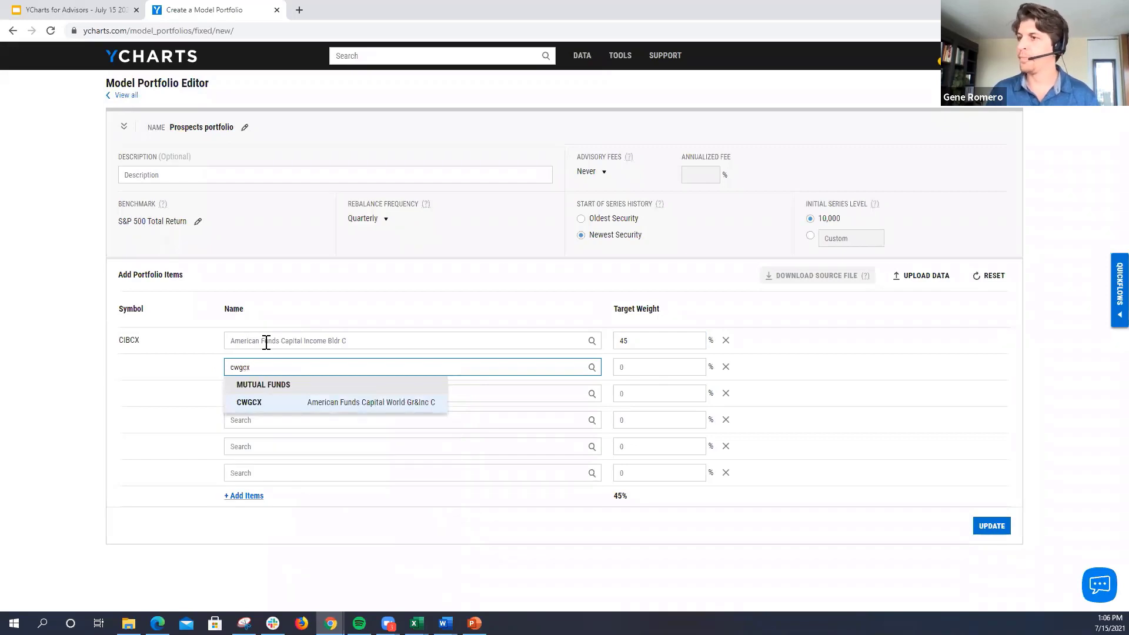
key(Return)
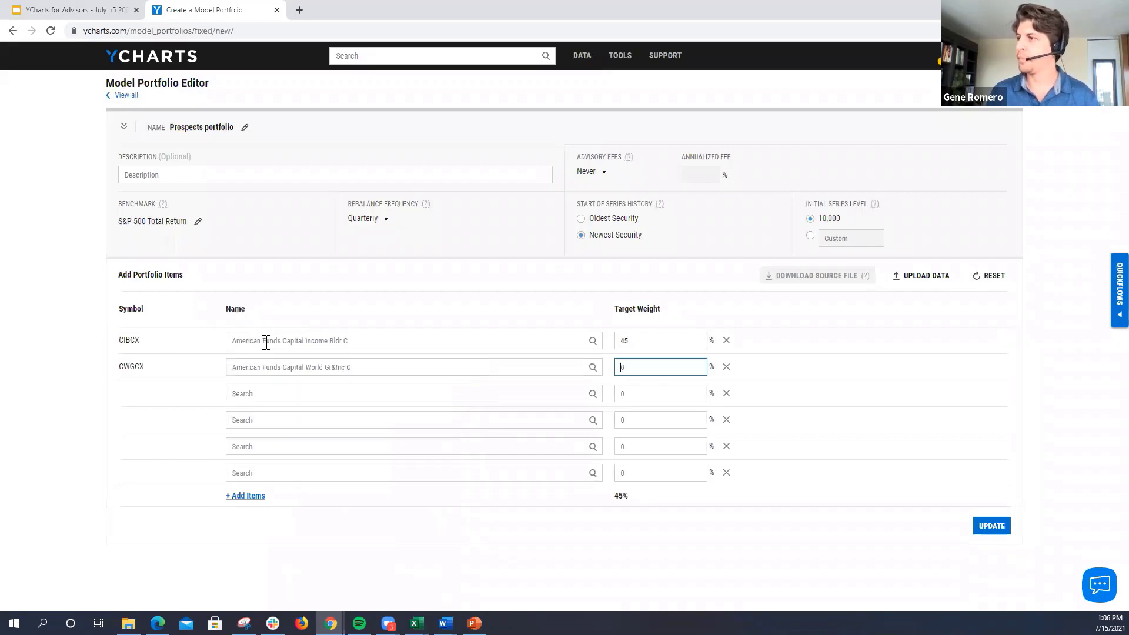
text(20)
key(Tab)
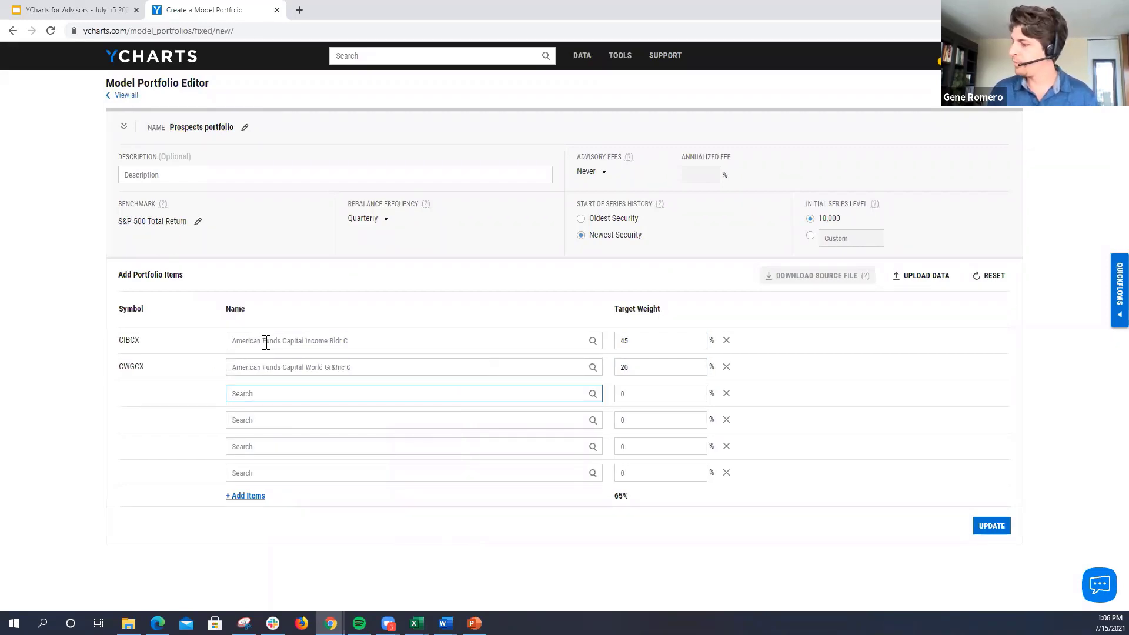
text(wshcx)
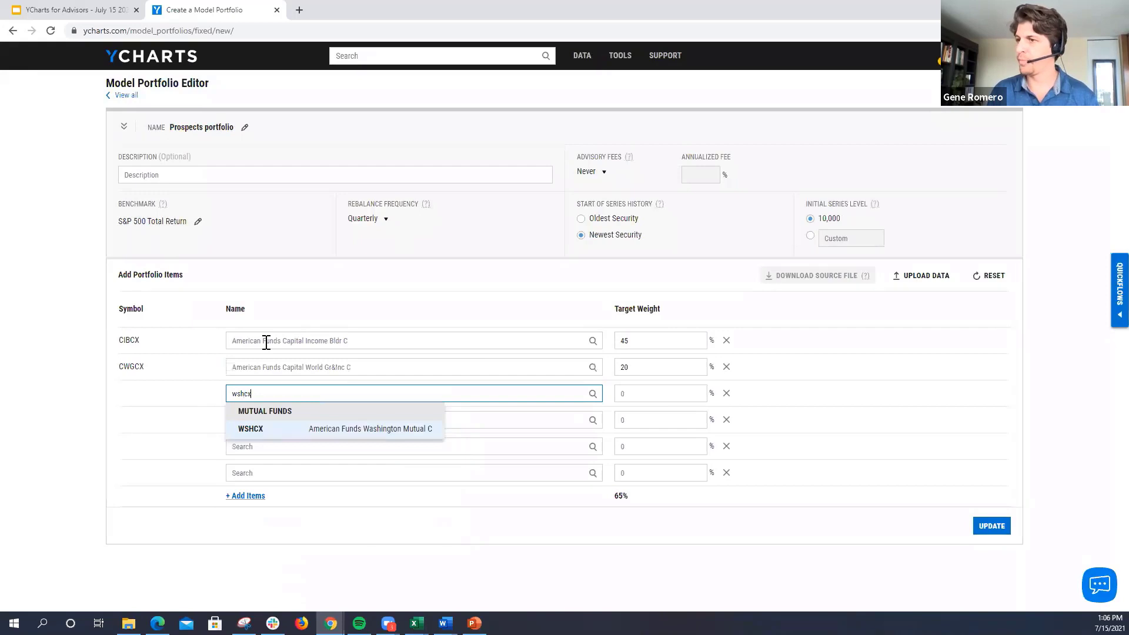
key(Return)
text(15)
key(Tab)
Step: Add BFACX and TEBCX as the fourth and fifth holdings, each with a 10% target weight, and check the weight total
text(bfacx)
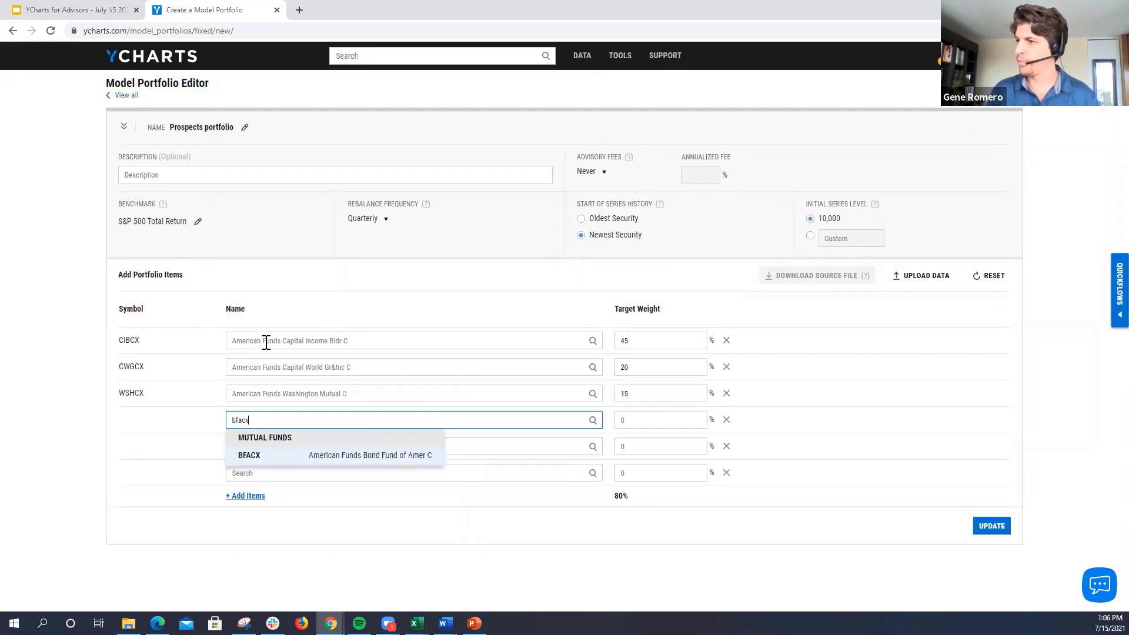
key(Return)
text(10)
key(Tab)
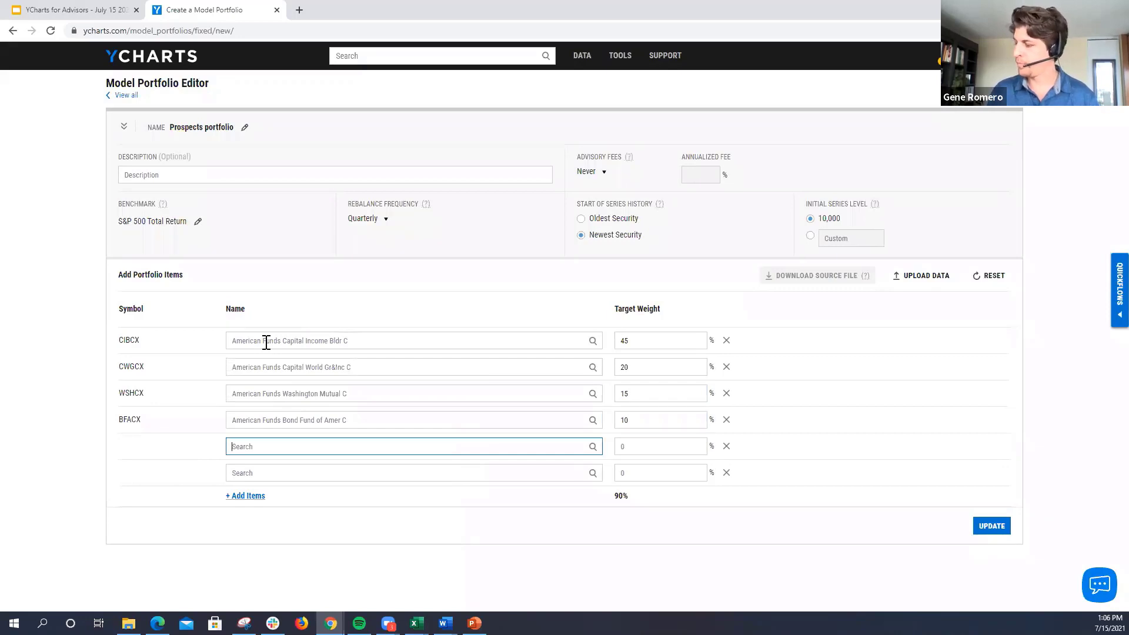
text(tebcx)
key(Return)
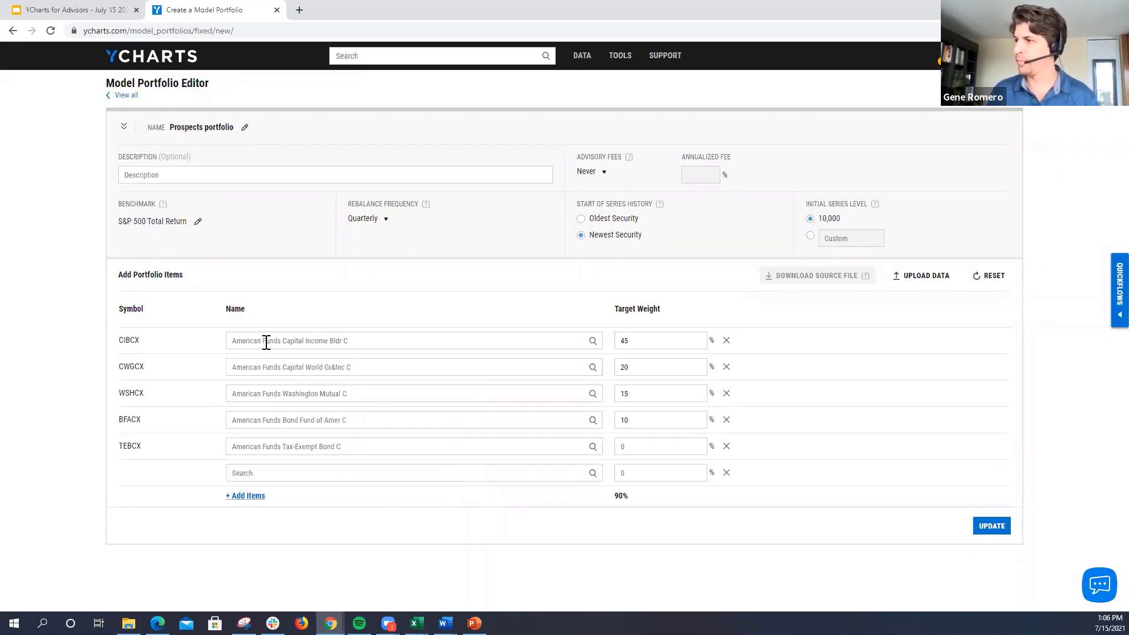
text(10)
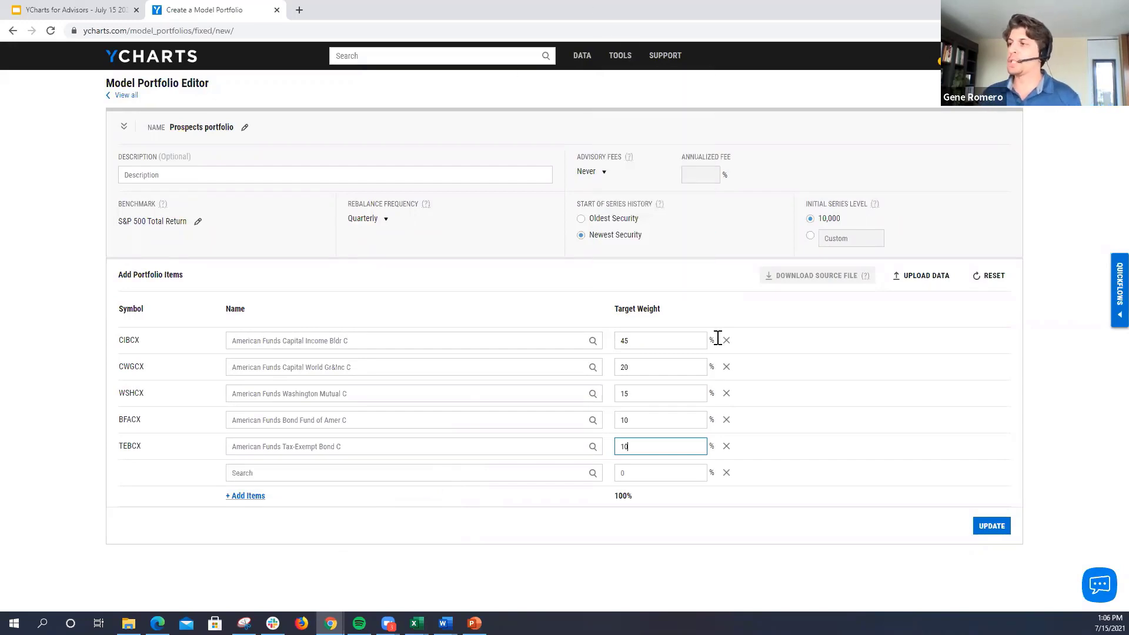
drag(614, 496, 638, 505)
click(639, 506)
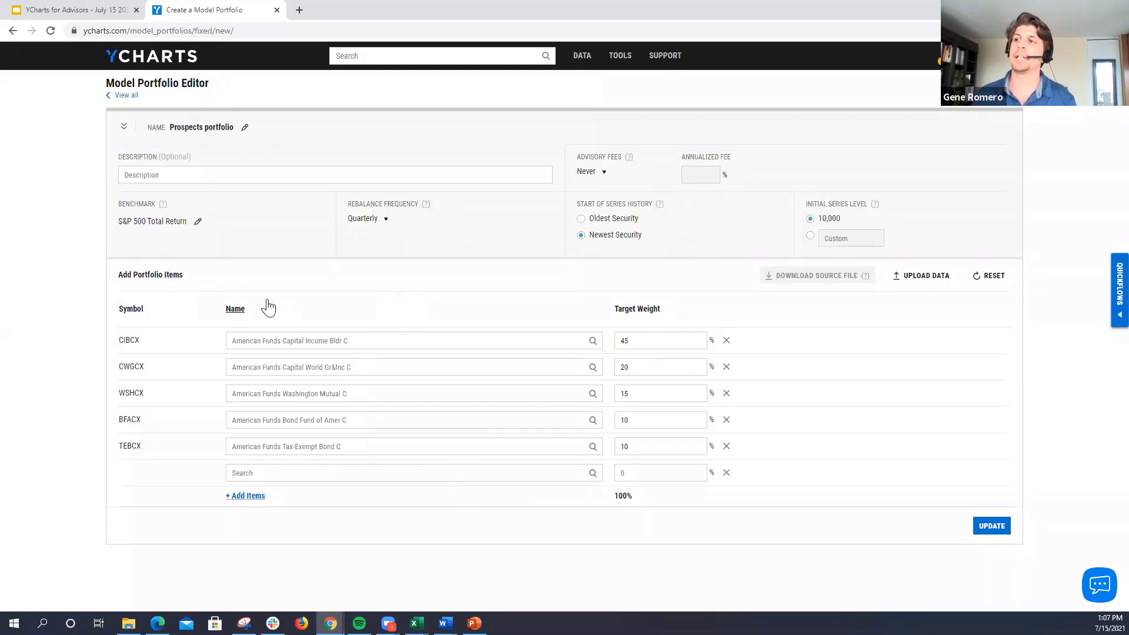
Step: Search for a 60/40 benchmark for the model portfolio without choosing one
click(196, 224)
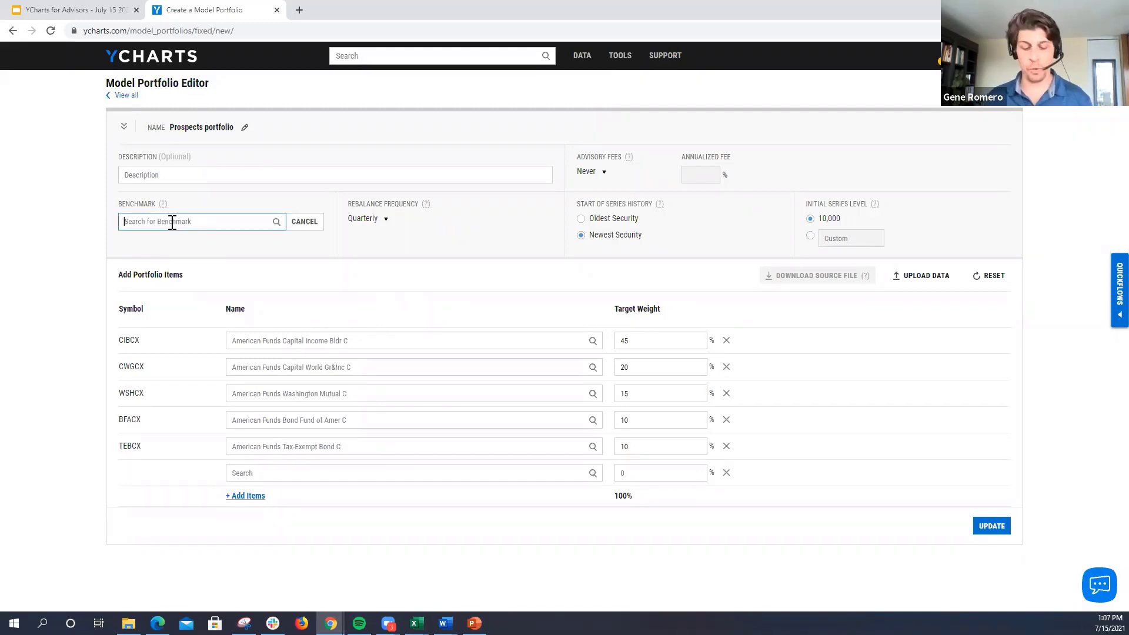
text(60)
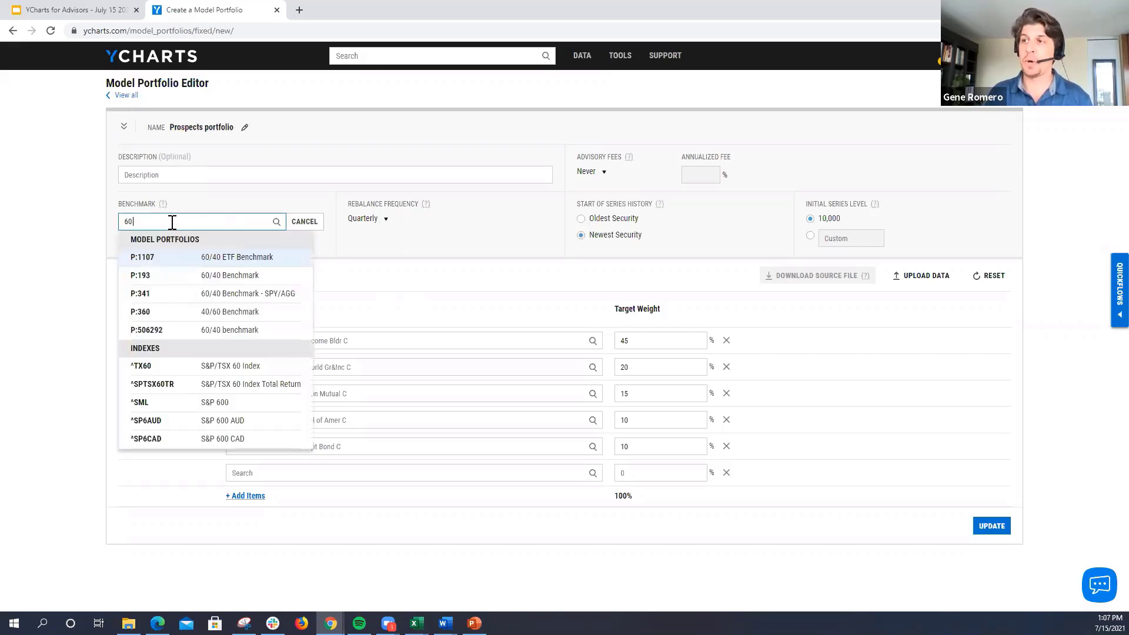
text(/40)
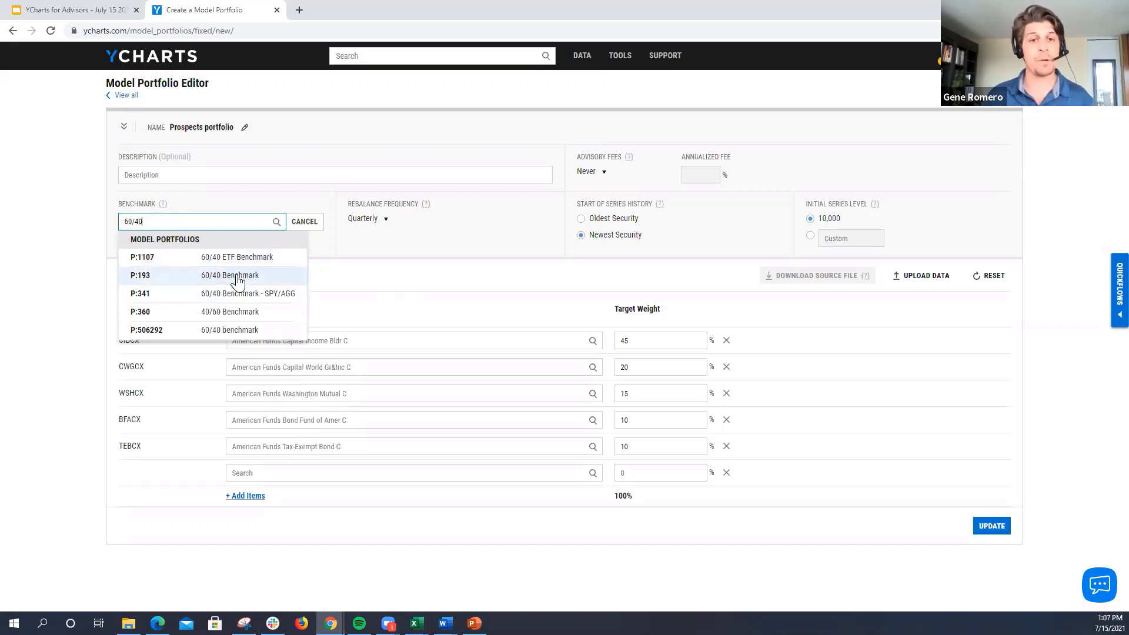
click(361, 285)
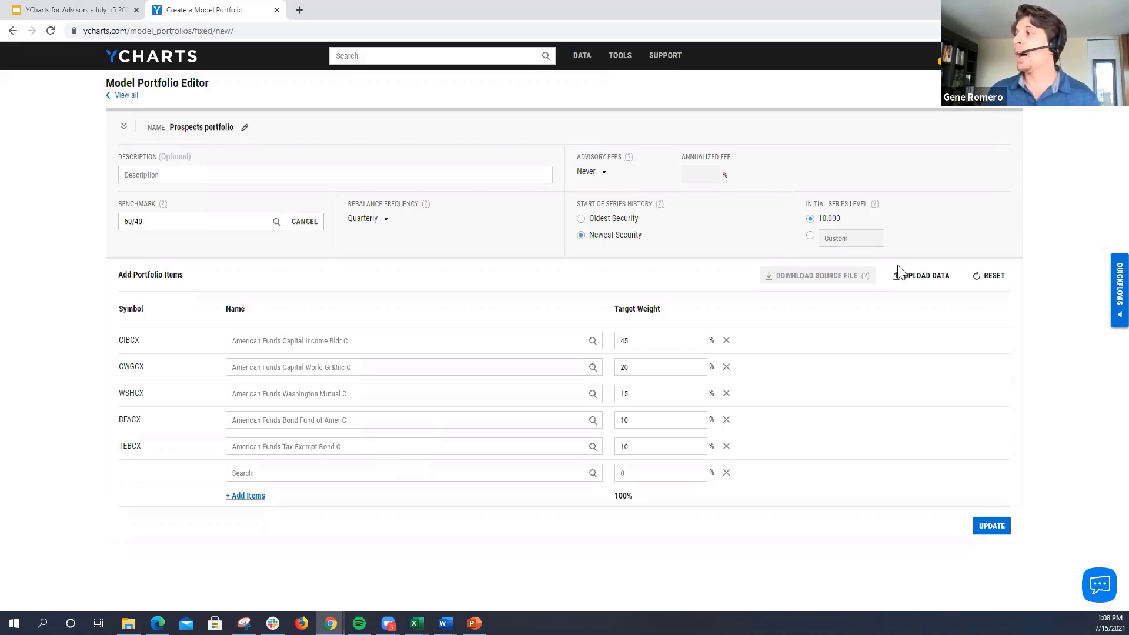
Step: Open the data upload dialog, then switch to Excel and review the tickers and dollar amounts in the holdings_template file
click(914, 276)
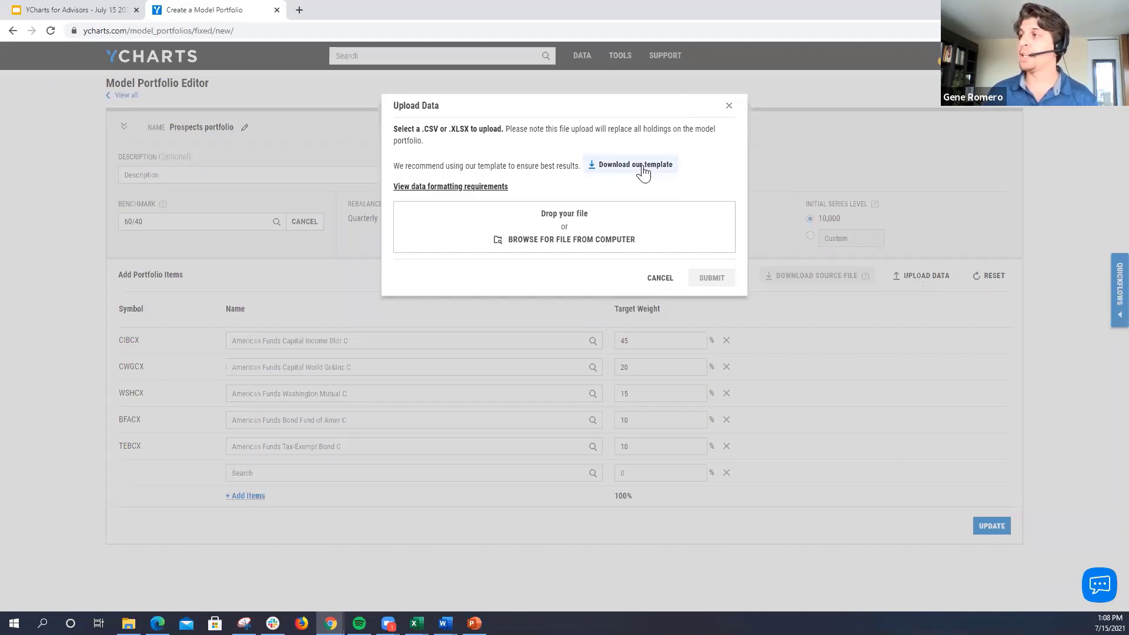
click(417, 623)
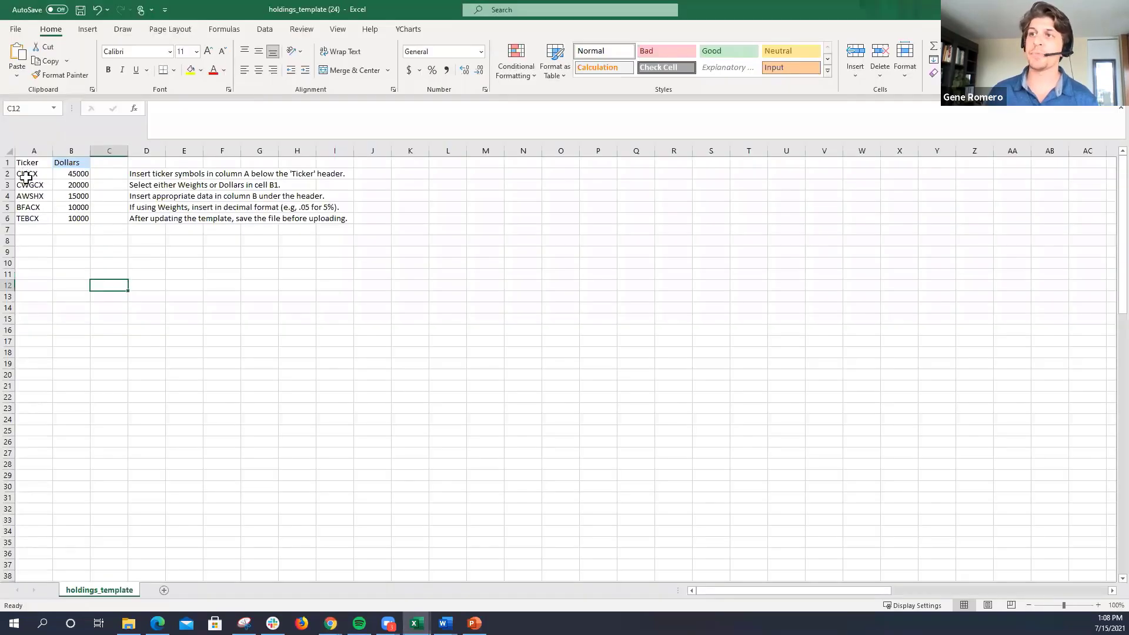
drag(27, 174, 28, 221)
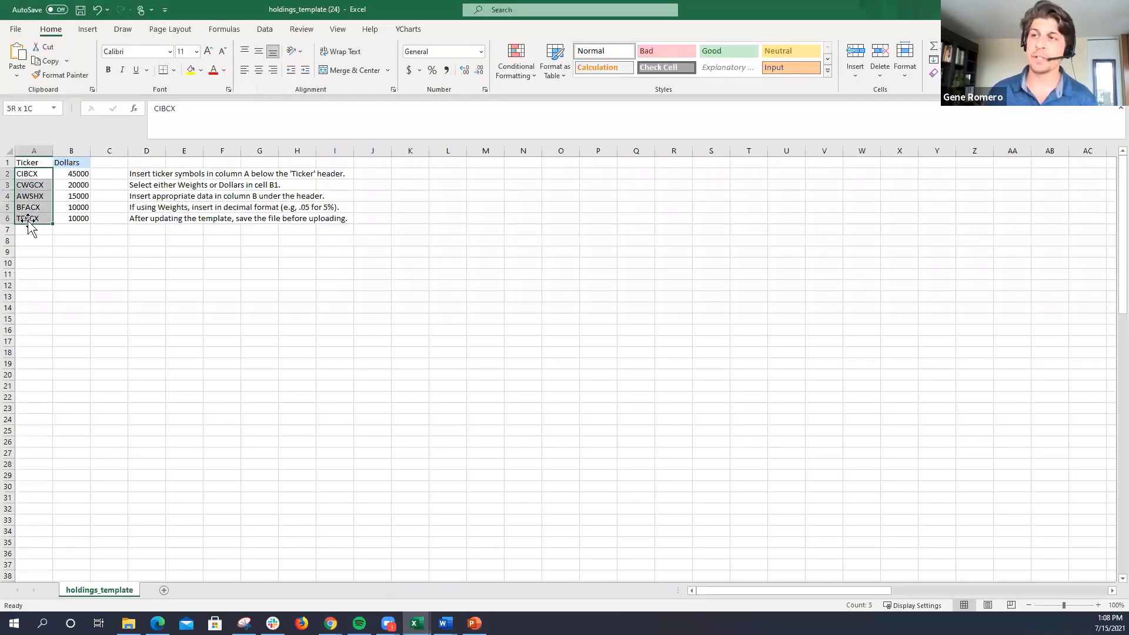
click(33, 285)
drag(35, 172, 36, 225)
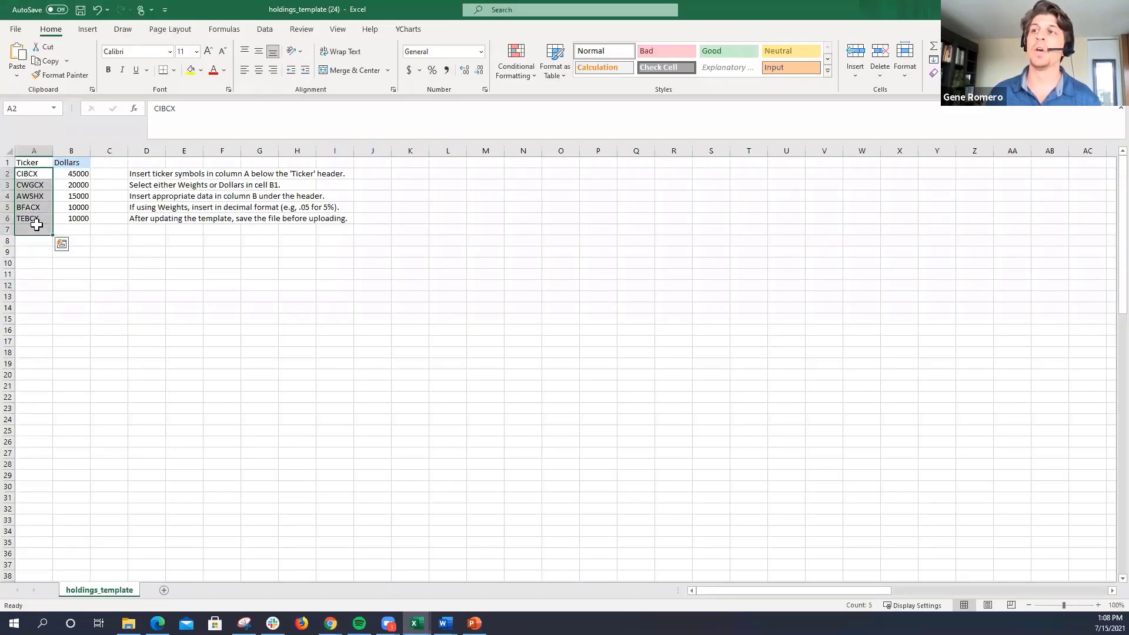
drag(70, 174, 79, 218)
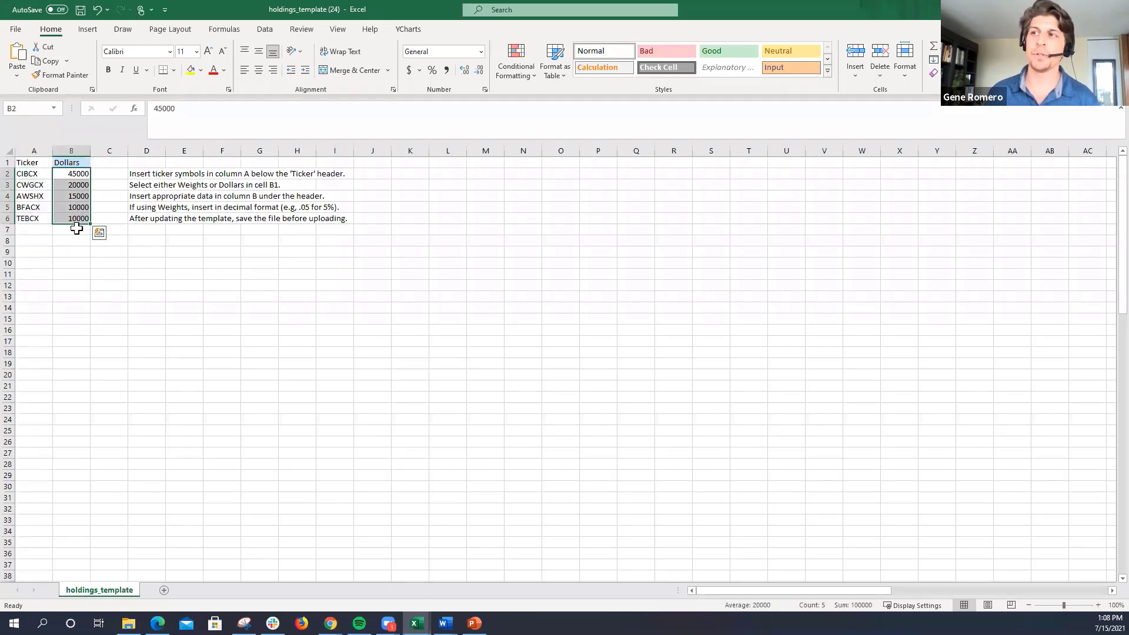
click(80, 286)
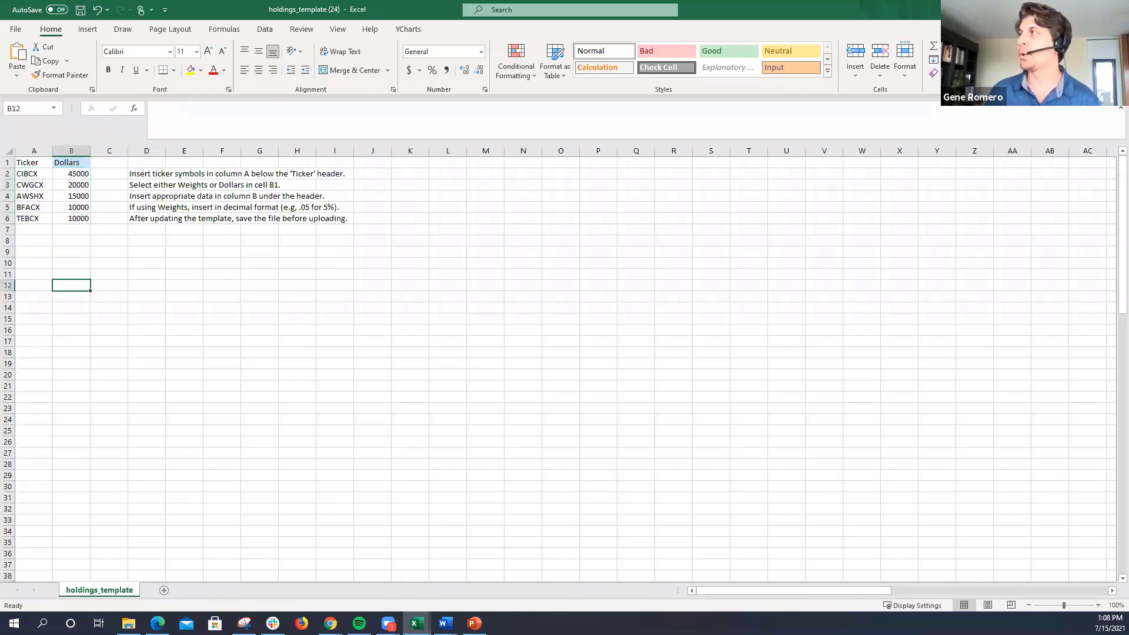
Step: Switch back to YCharts, close the upload dialog without submitting a file and look over the entered holdings
key(alt+Tab)
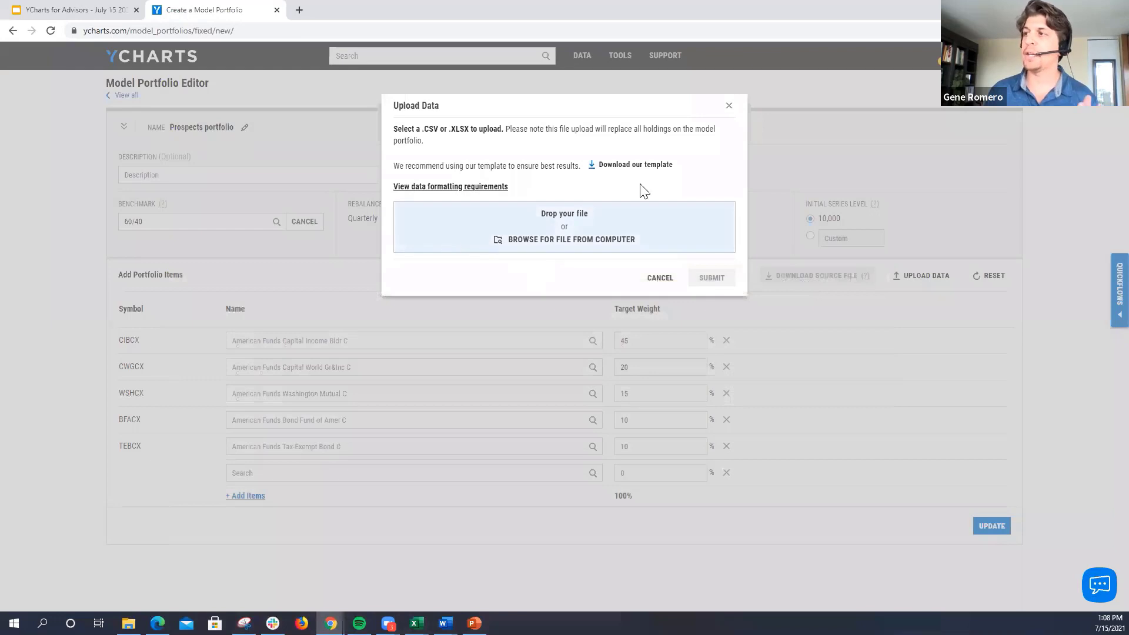
click(727, 106)
drag(131, 320, 1060, 441)
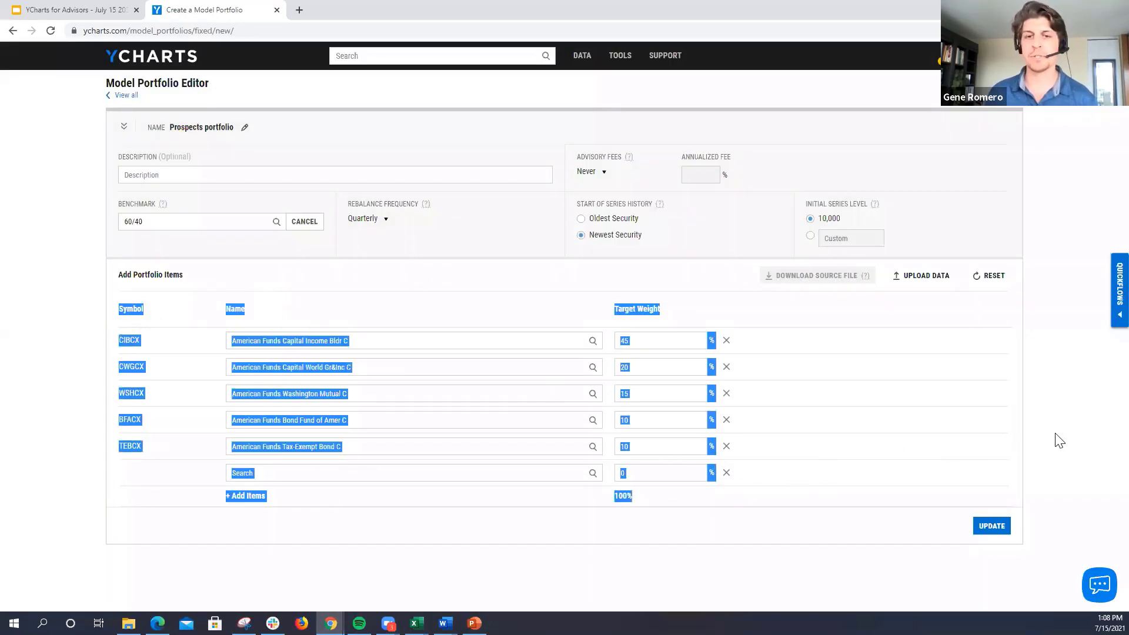
click(1060, 441)
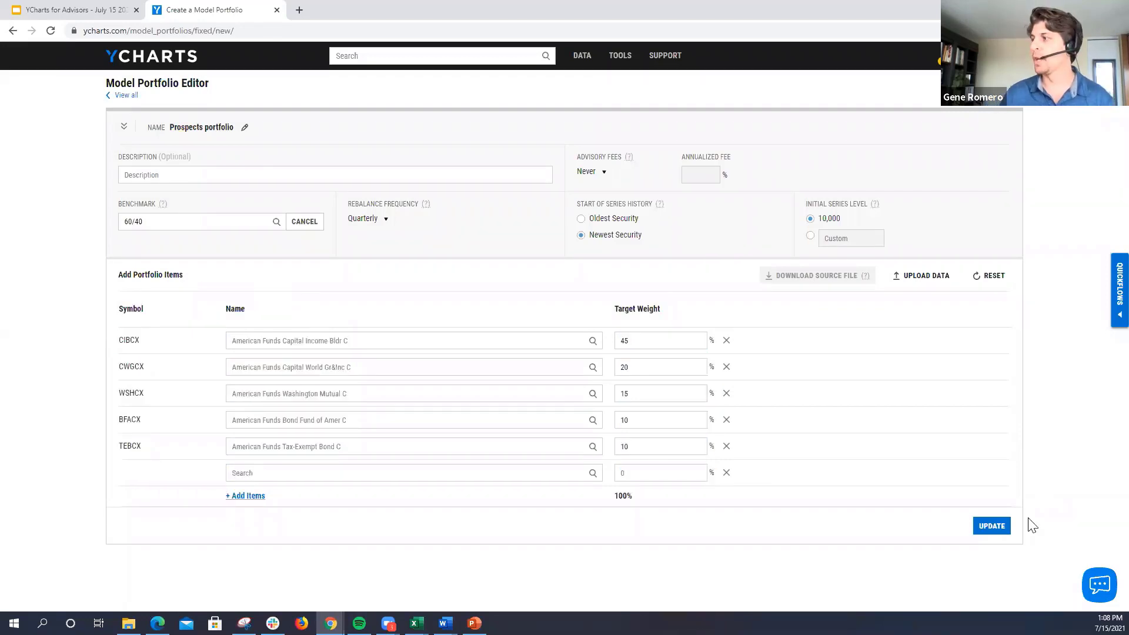
Step: Leave the editor without saving and open Prospect's Current Portfolio from the Model Portfolios list
click(112, 97)
click(621, 97)
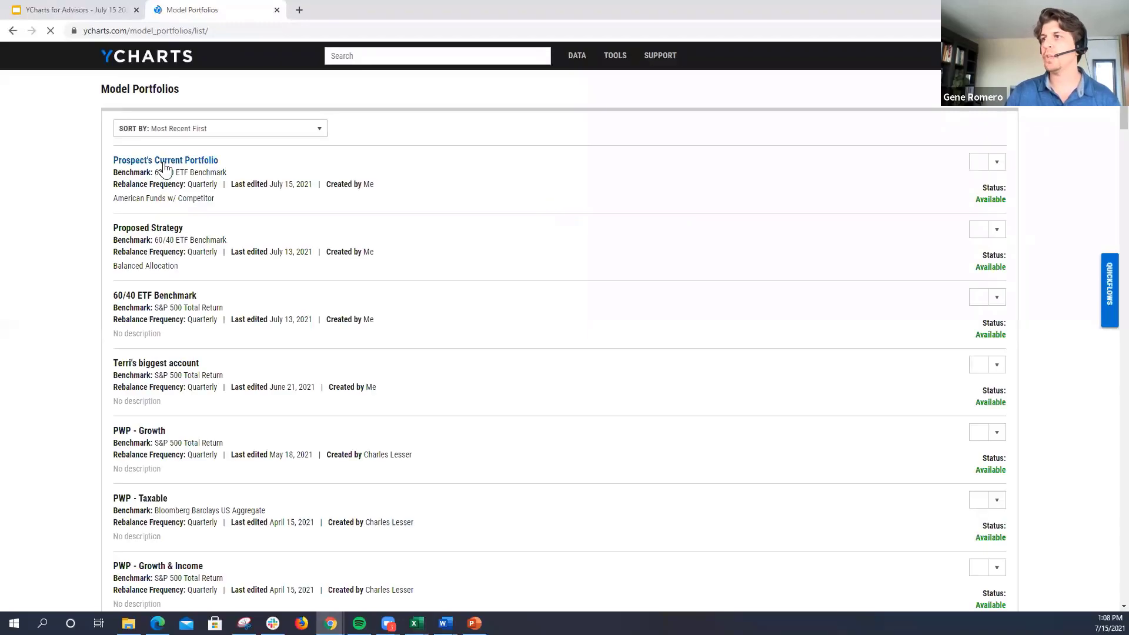
click(164, 164)
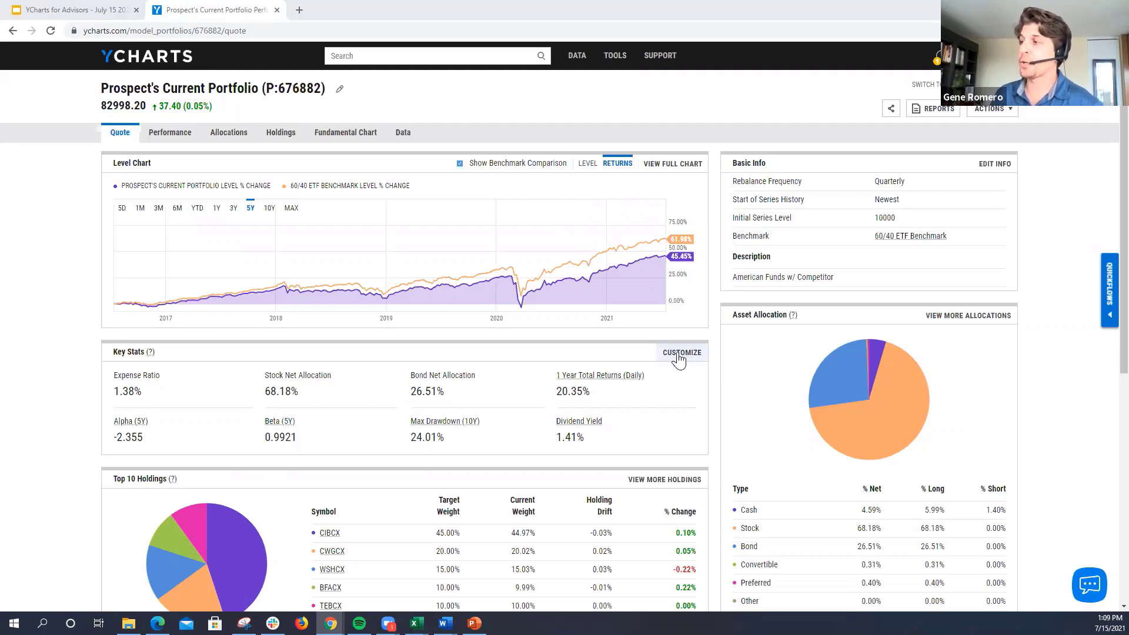
Step: Review the portfolio's asset allocation, top holdings, periodic returns and key stats, including its expense ratio and stock allocation
scroll(675, 358, down, 3)
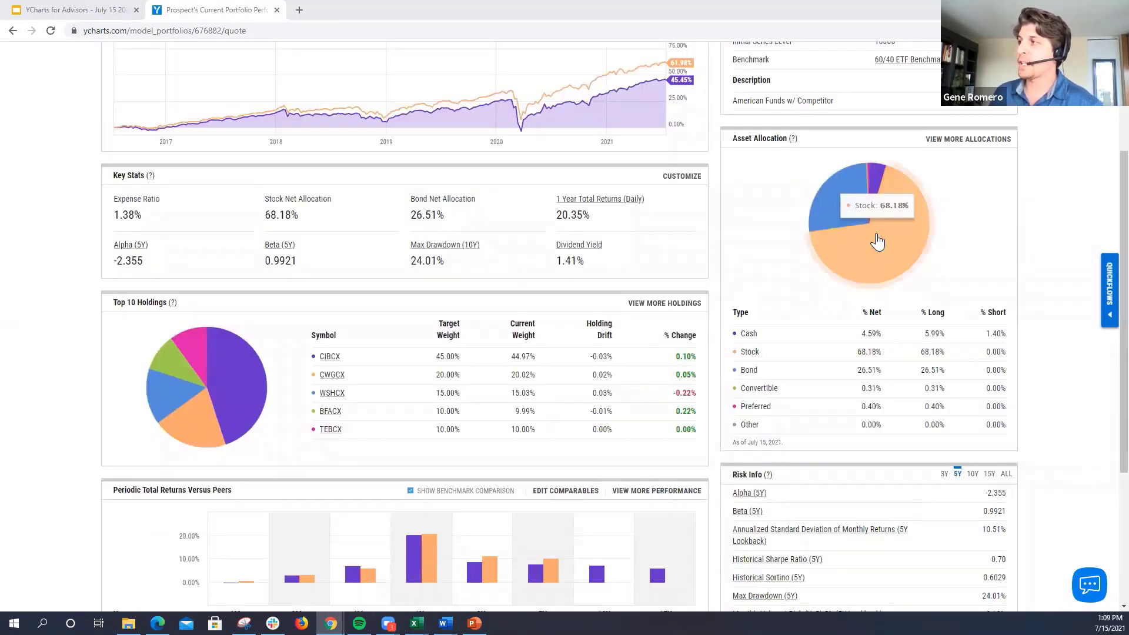
scroll(477, 405, down, 1)
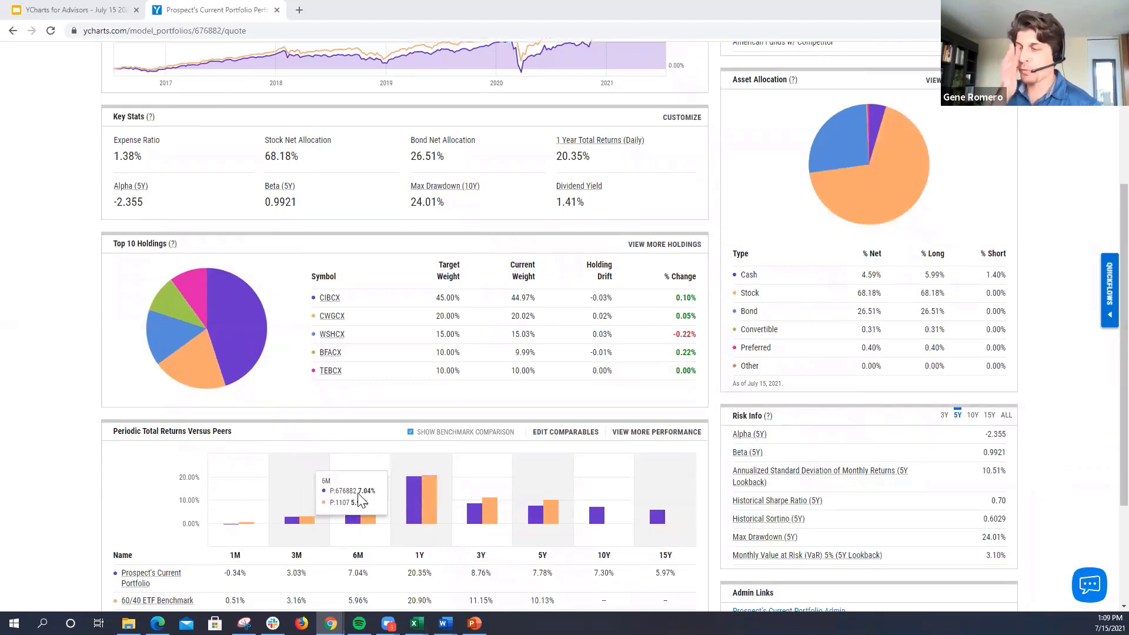
scroll(360, 500, up, 4)
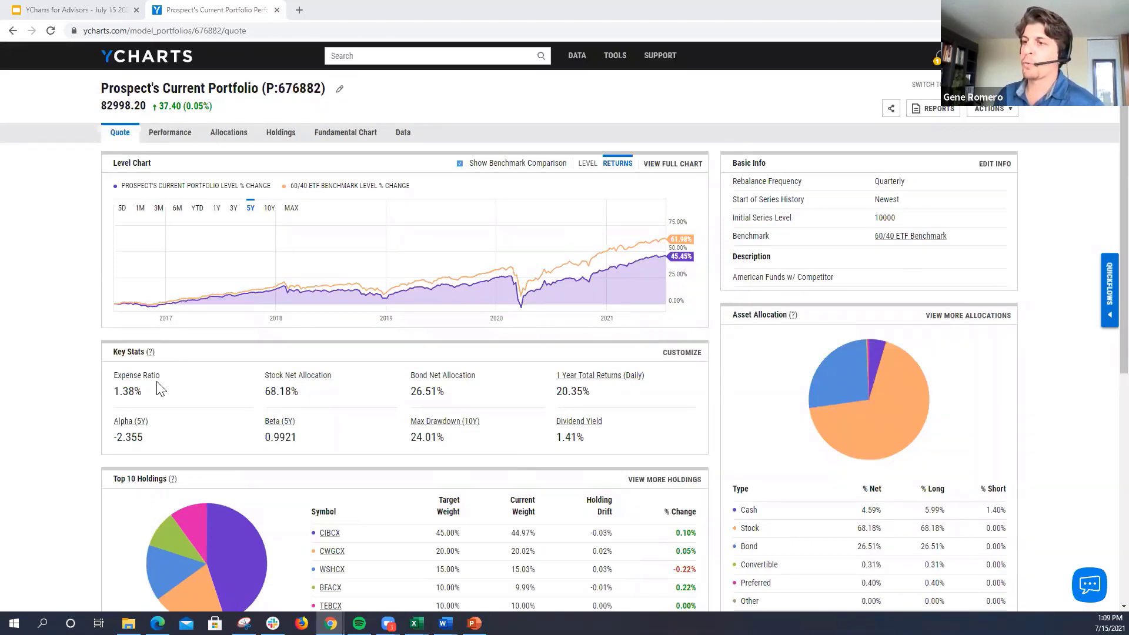
drag(154, 398, 115, 393)
click(59, 347)
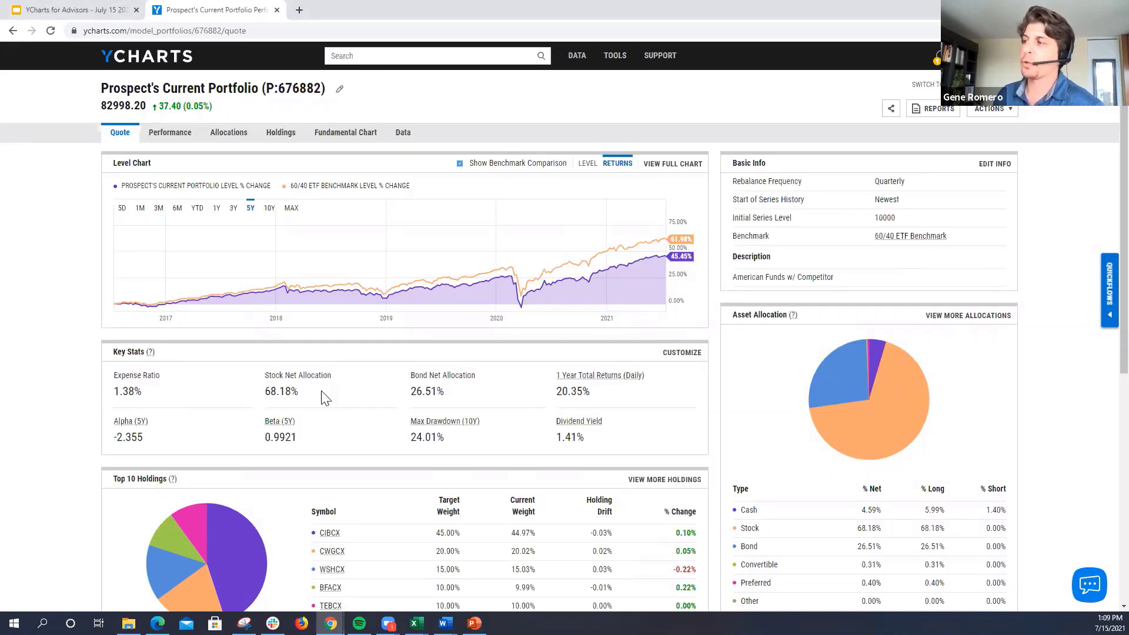
mouse_move(938, 426)
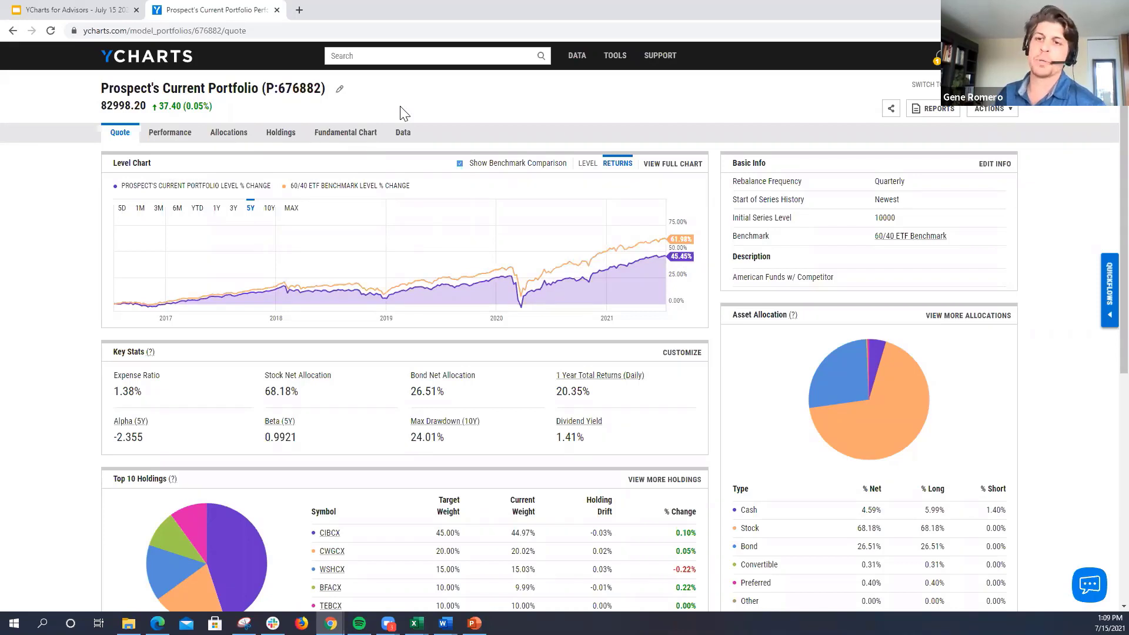
Step: Open the portfolio's Performance page and examine its cumulative, periodic and annual returns against the 60/40 ETF Benchmark and its upside/downside capture ratios
click(167, 140)
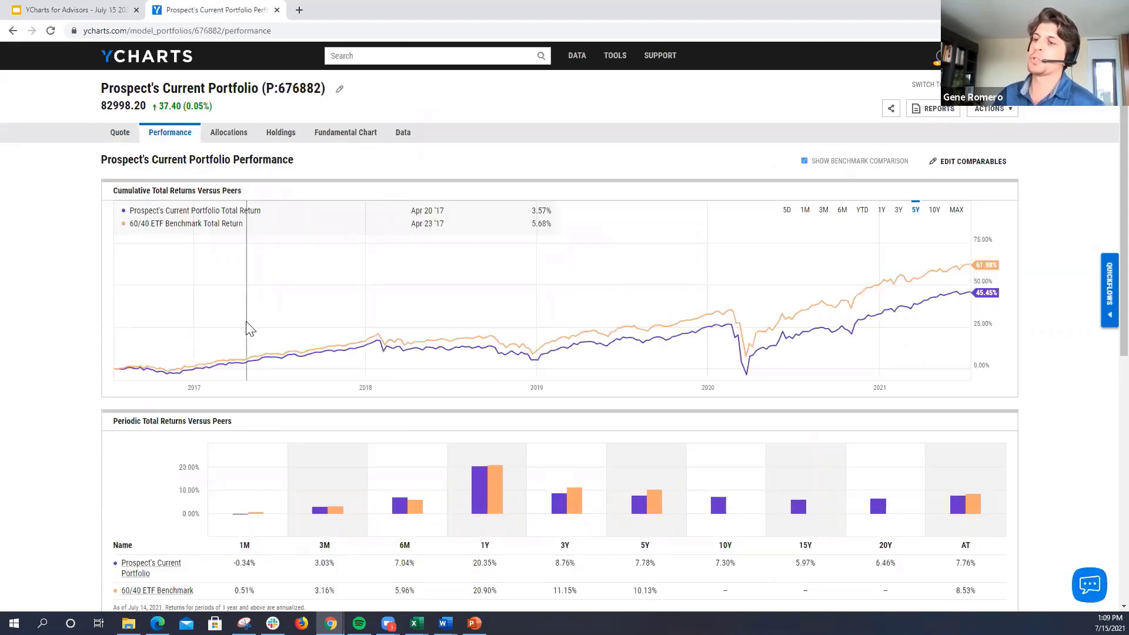
scroll(288, 378, down, 2)
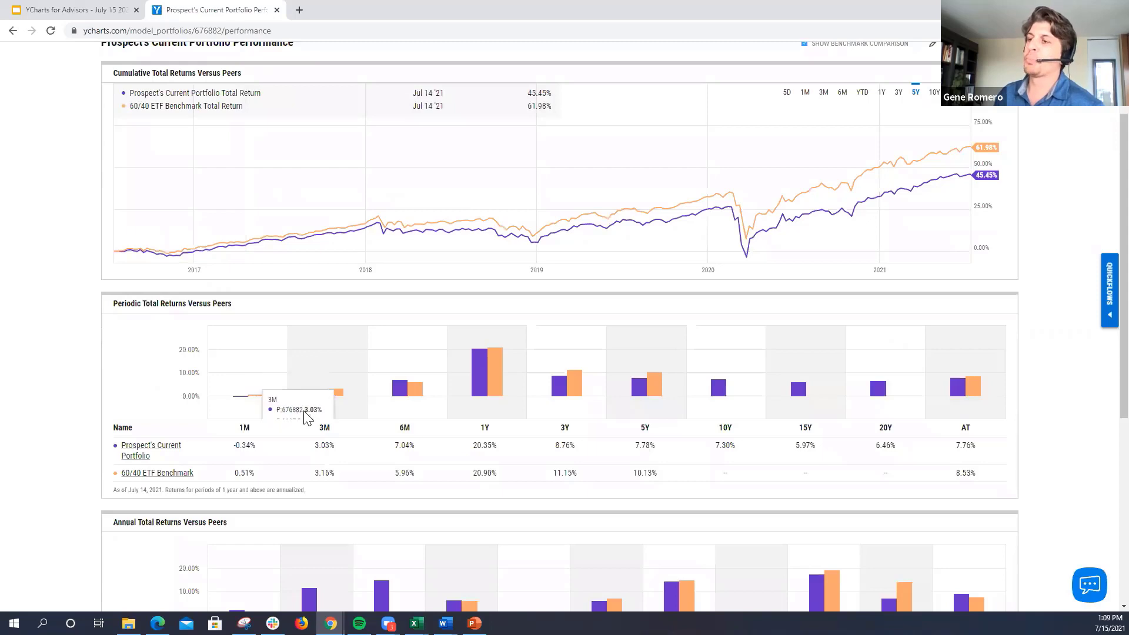
scroll(271, 400, down, 1)
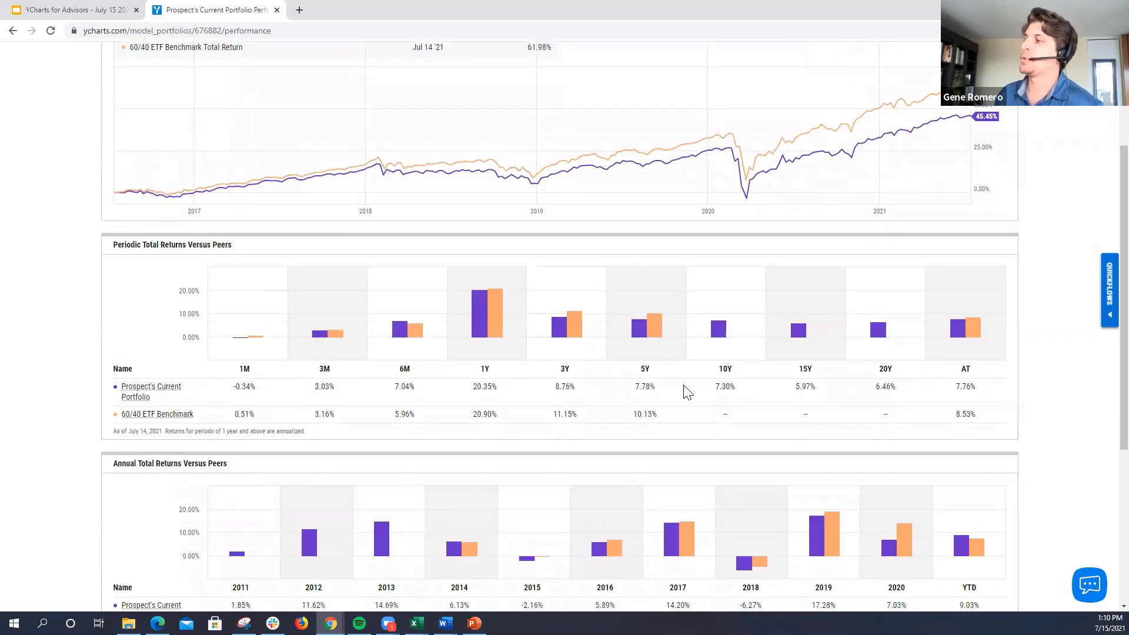
scroll(687, 366, down, 3)
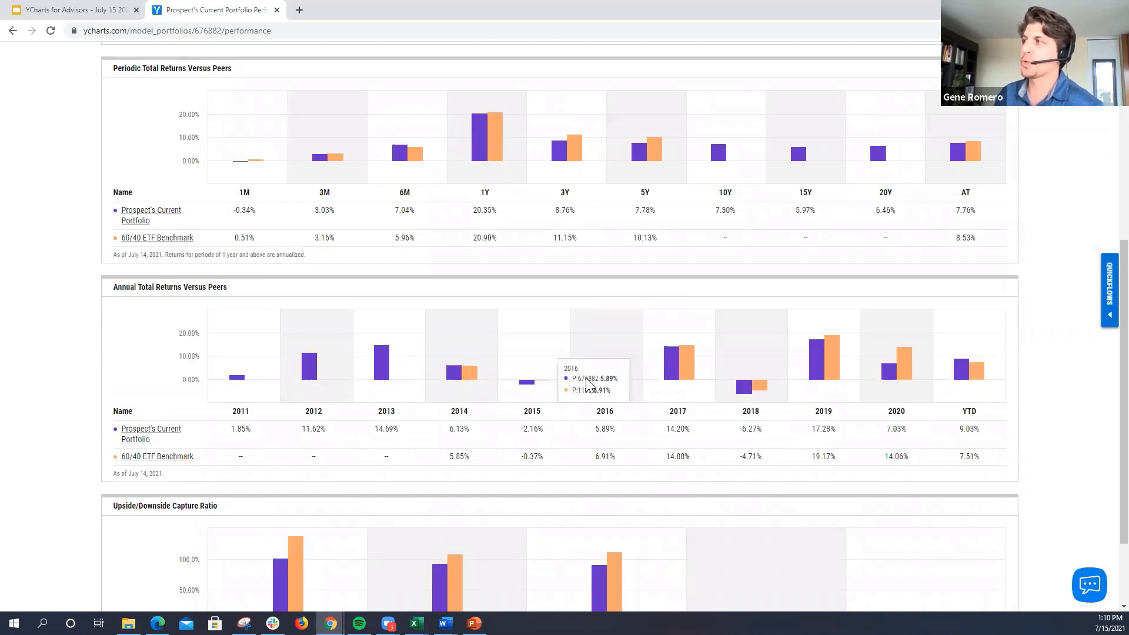
scroll(582, 385, down, 2)
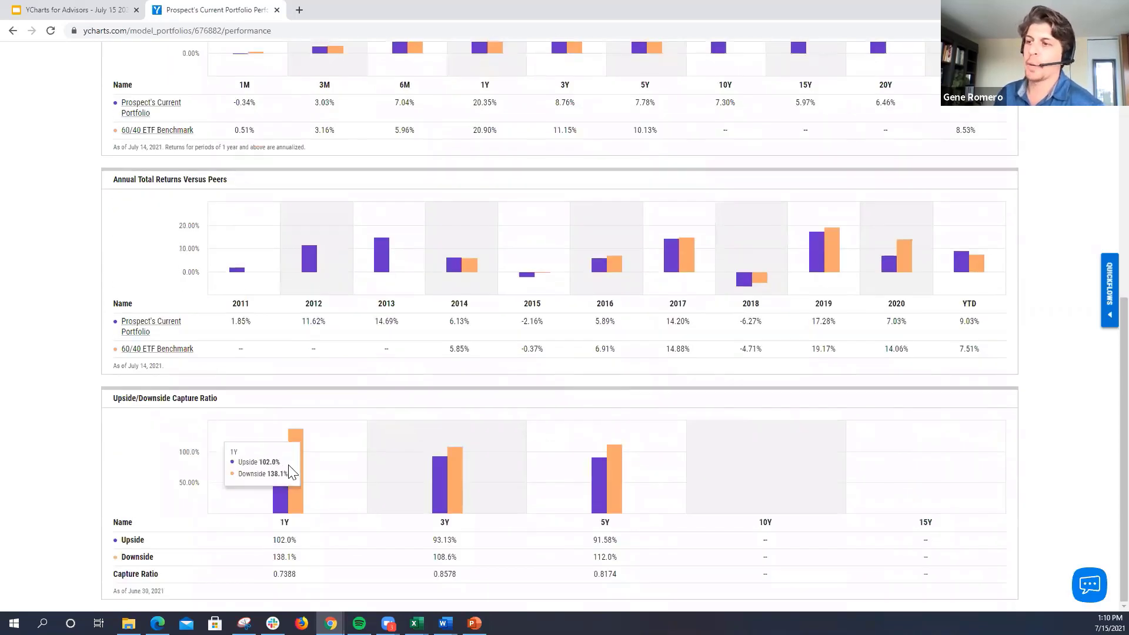
scroll(389, 466, up, 4)
scroll(399, 465, up, 5)
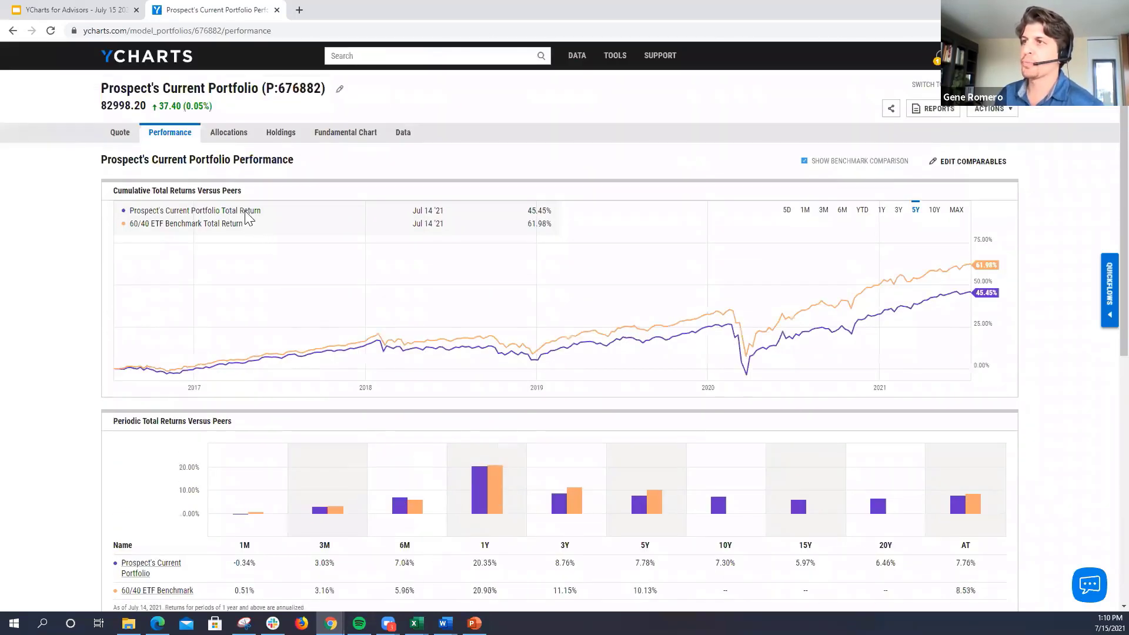
Step: Open the portfolio's Allocations page and examine its asset allocation, region, market capitalization, stock style, sector and bond exposures
click(234, 136)
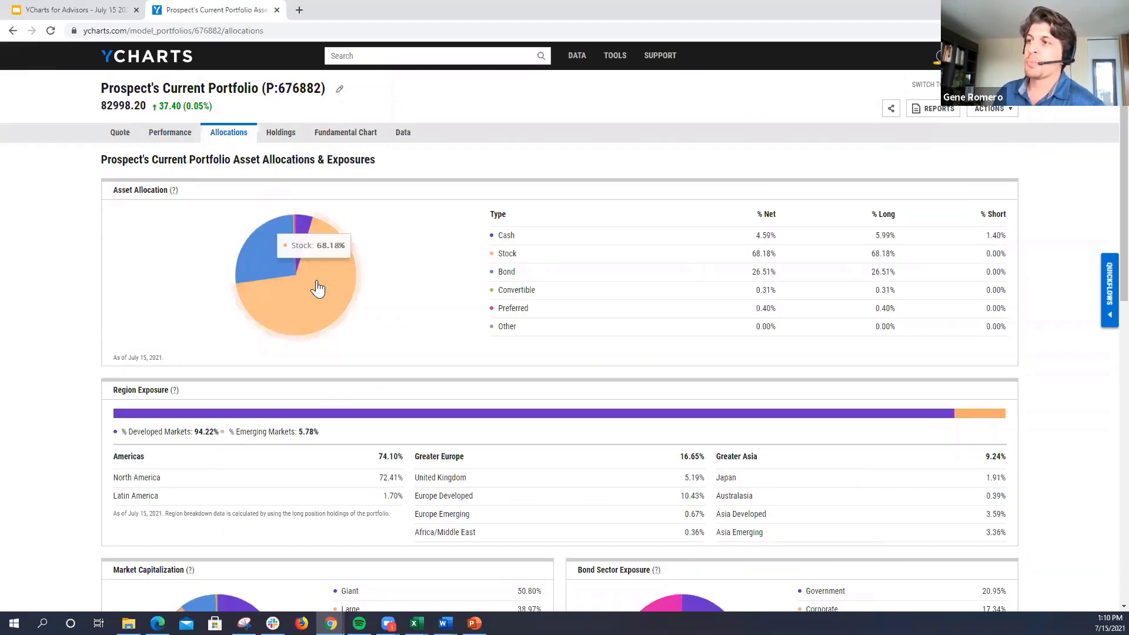
mouse_move(281, 261)
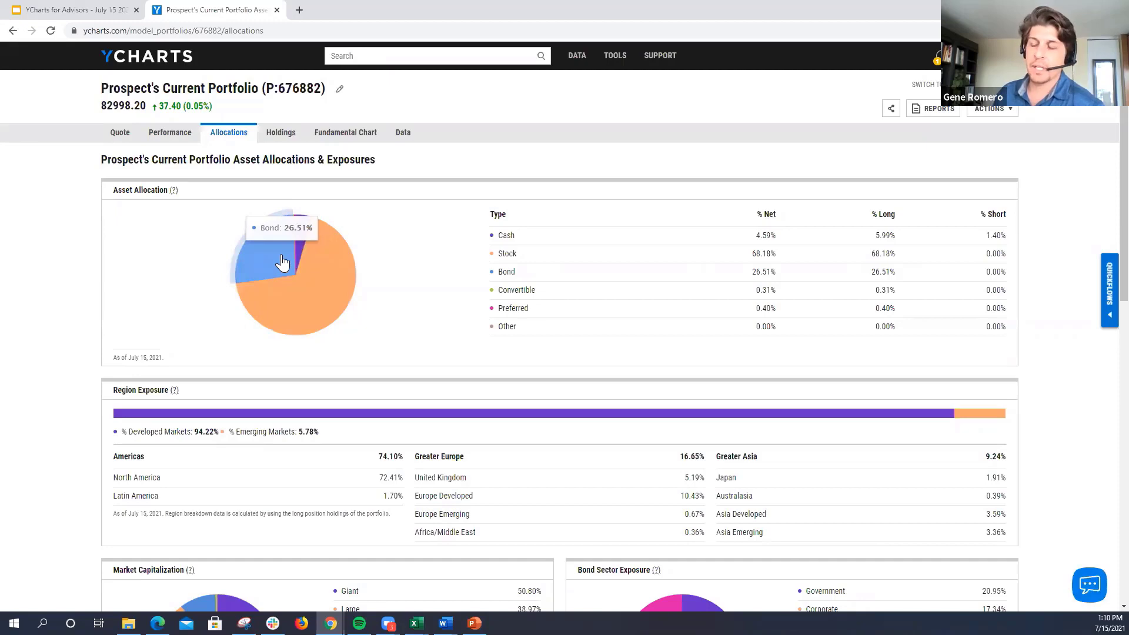
scroll(288, 297, down, 5)
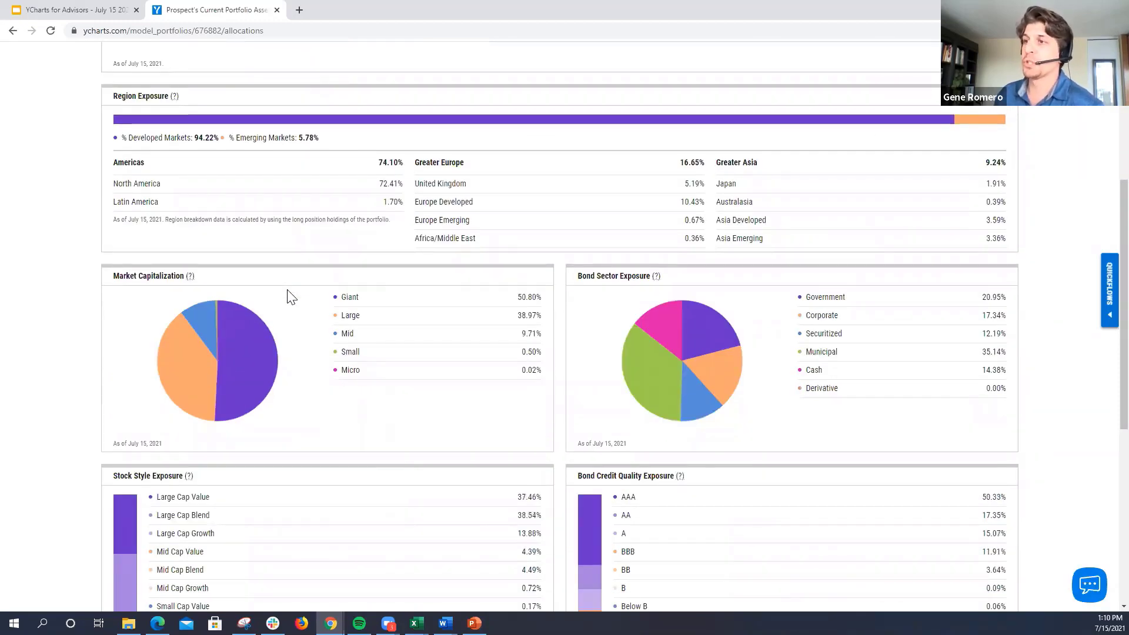
scroll(443, 337, down, 2)
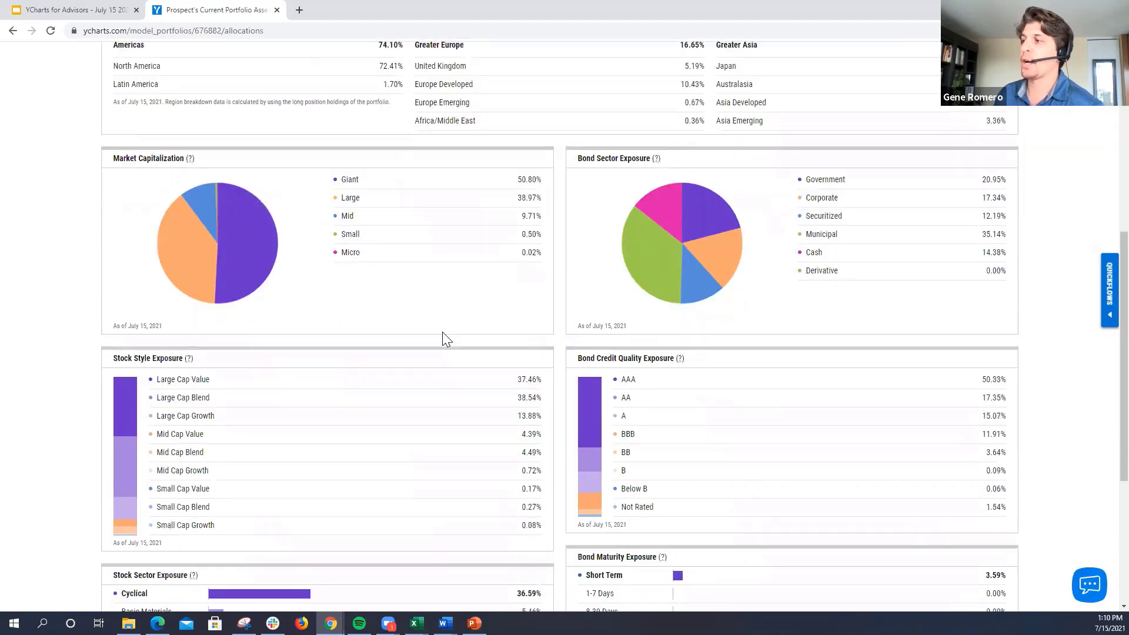
scroll(189, 396, down, 2)
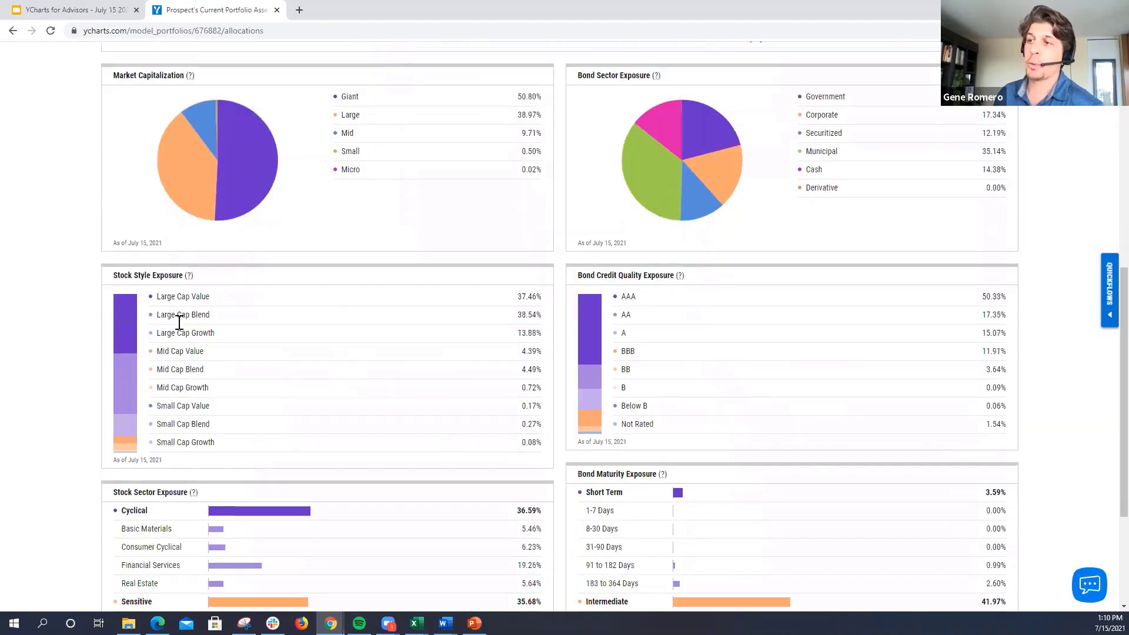
scroll(171, 301, down, 3)
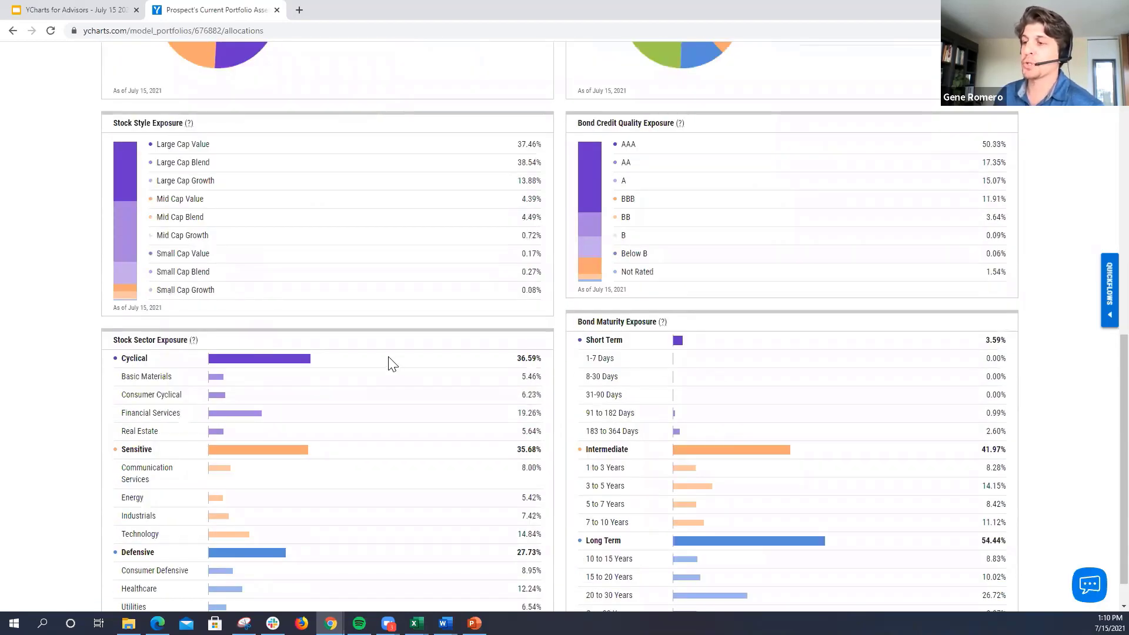
scroll(388, 363, up, 10)
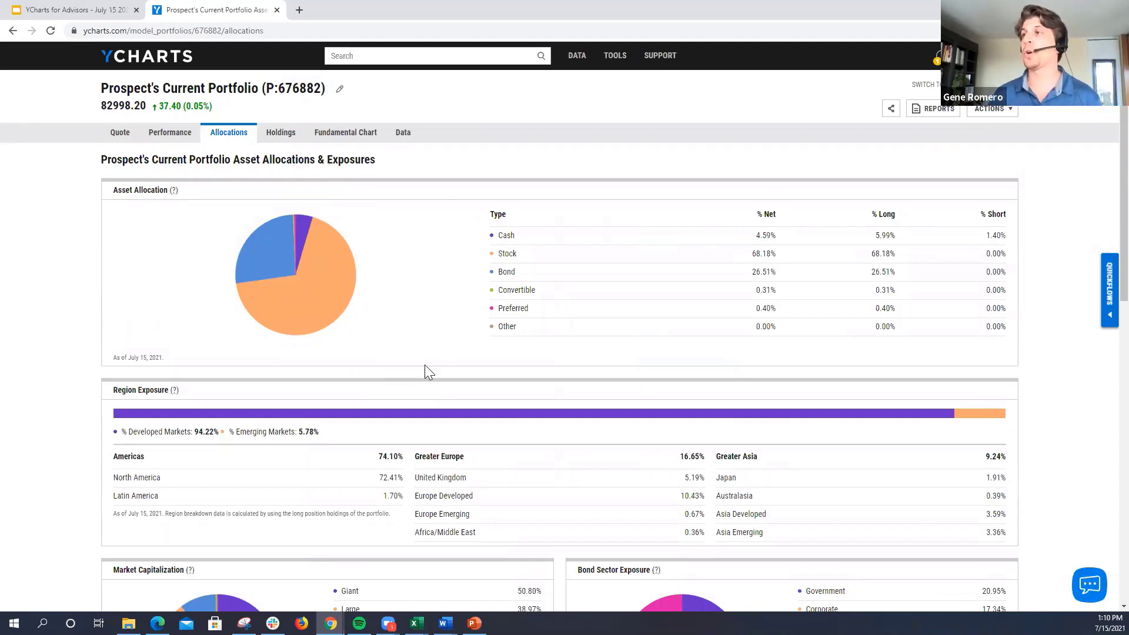
Step: Generate the (FINRA-Reviewed) Comprehensive Overview Report for the portfolio, prepared for Test Client
click(932, 112)
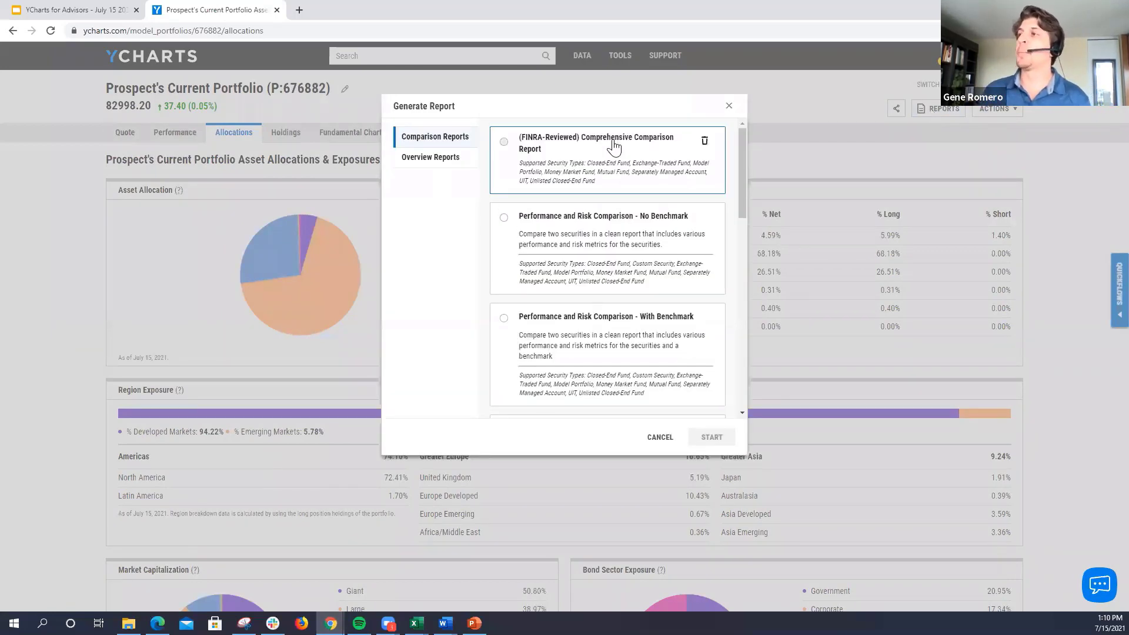
click(421, 160)
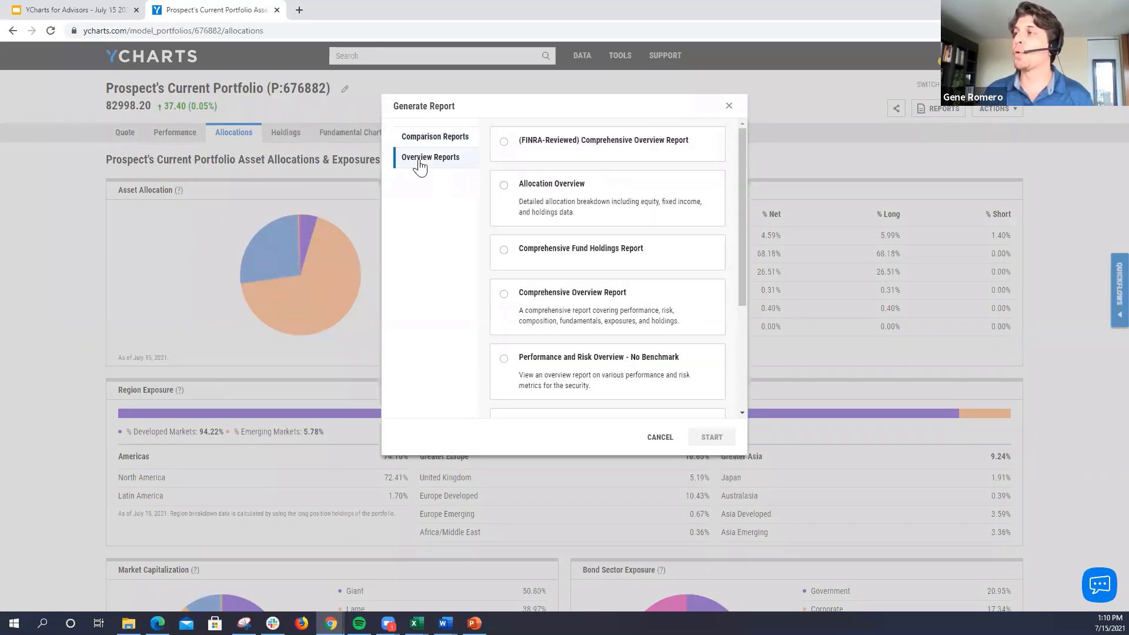
click(530, 146)
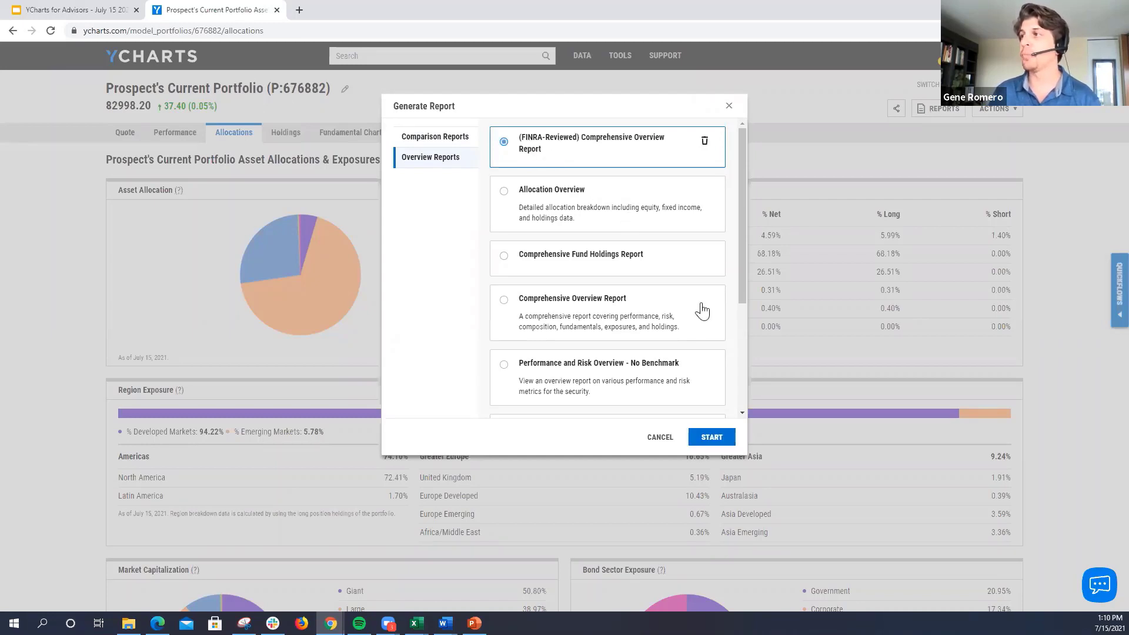
click(712, 436)
click(512, 167)
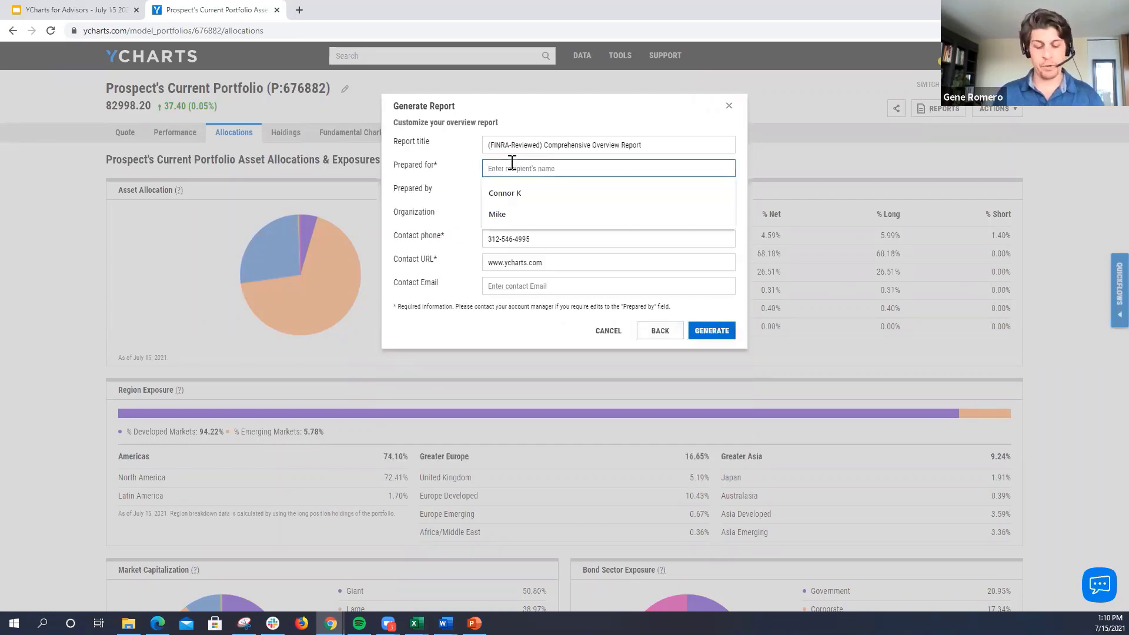
text(Test Client)
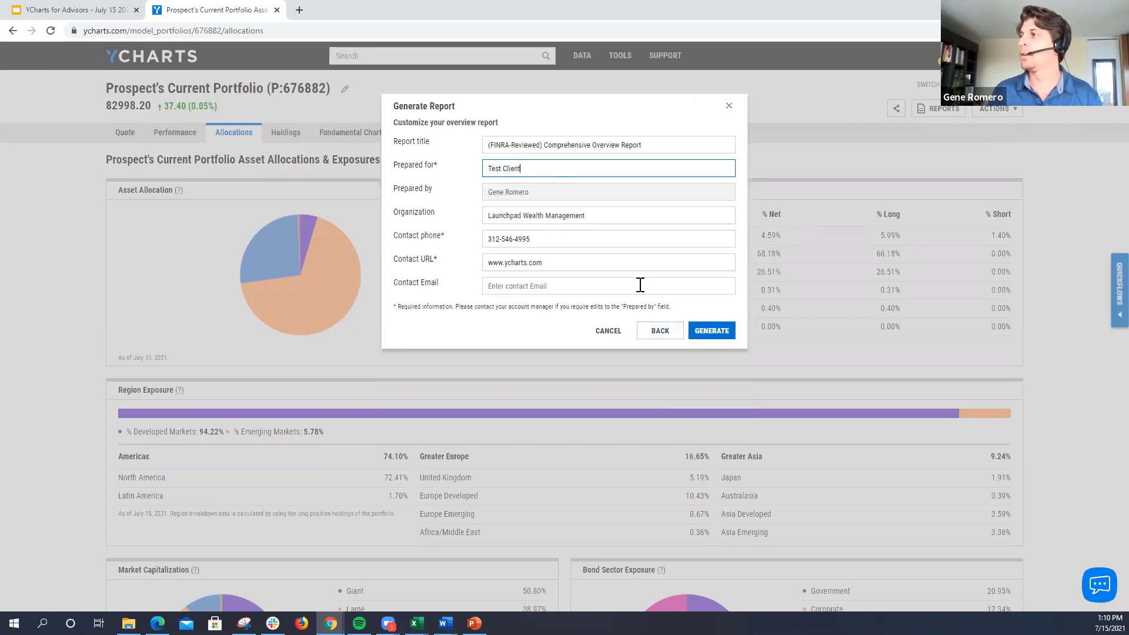
click(709, 333)
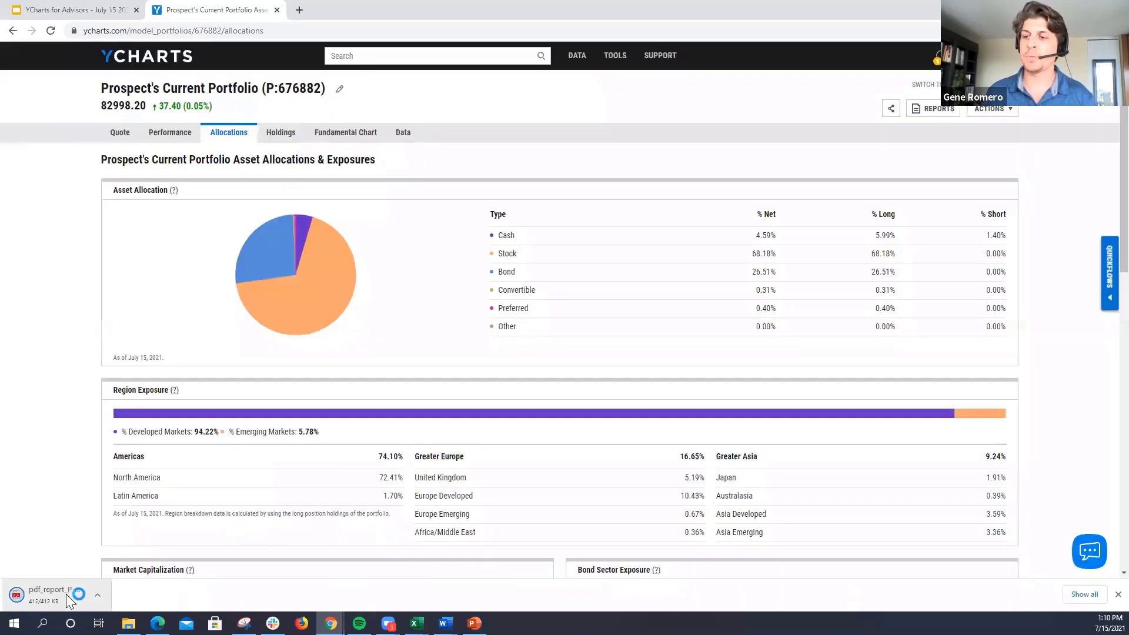
Step: Open the generated PDF report, enlarge it to 200%, review the first four pages and close it
click(47, 594)
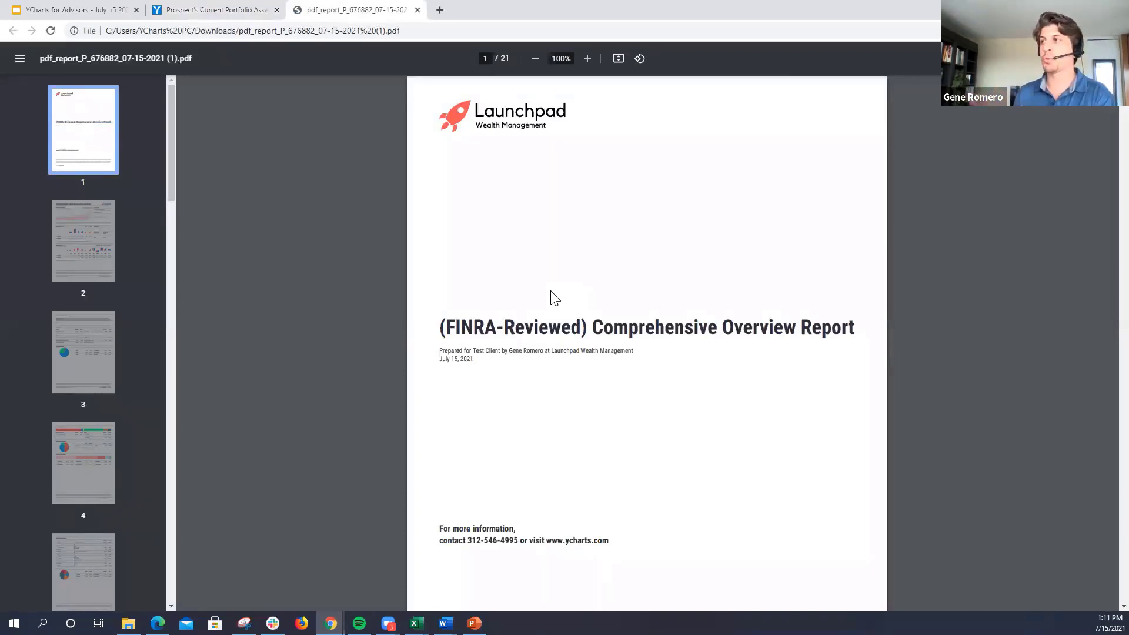
click(587, 59)
click(587, 58)
click(586, 59)
click(587, 59)
click(587, 58)
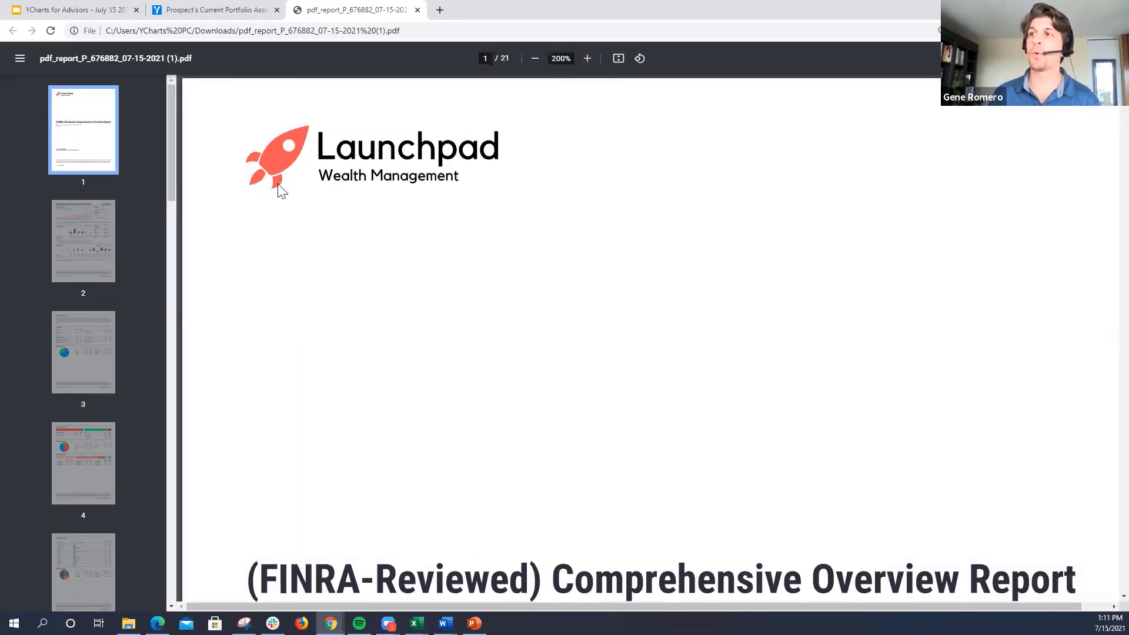
click(63, 229)
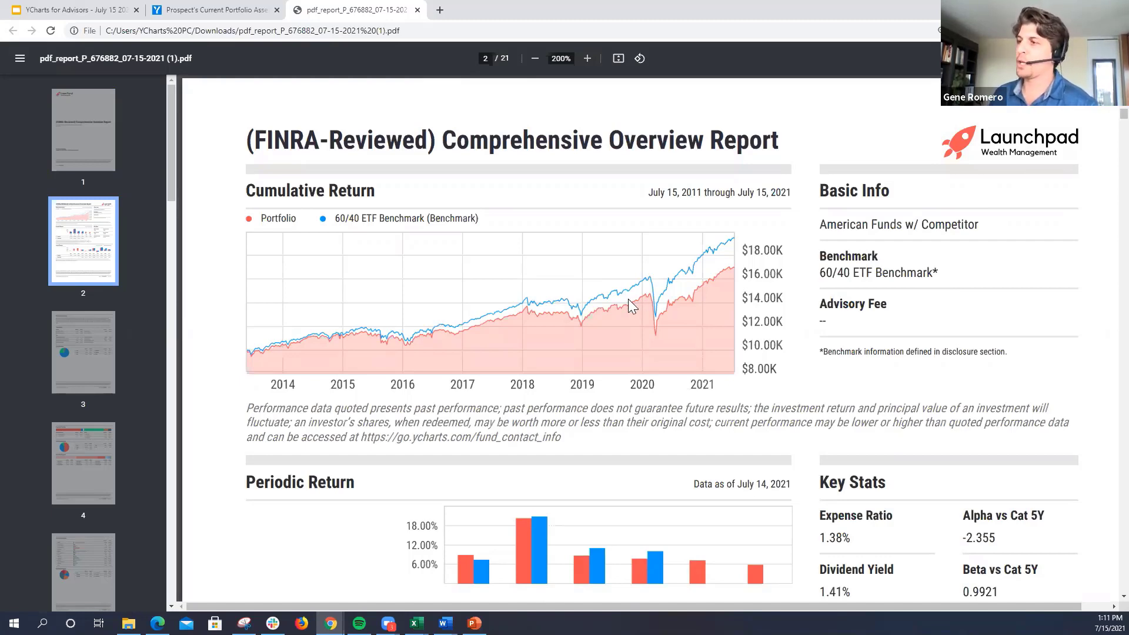
scroll(498, 323, down, 2)
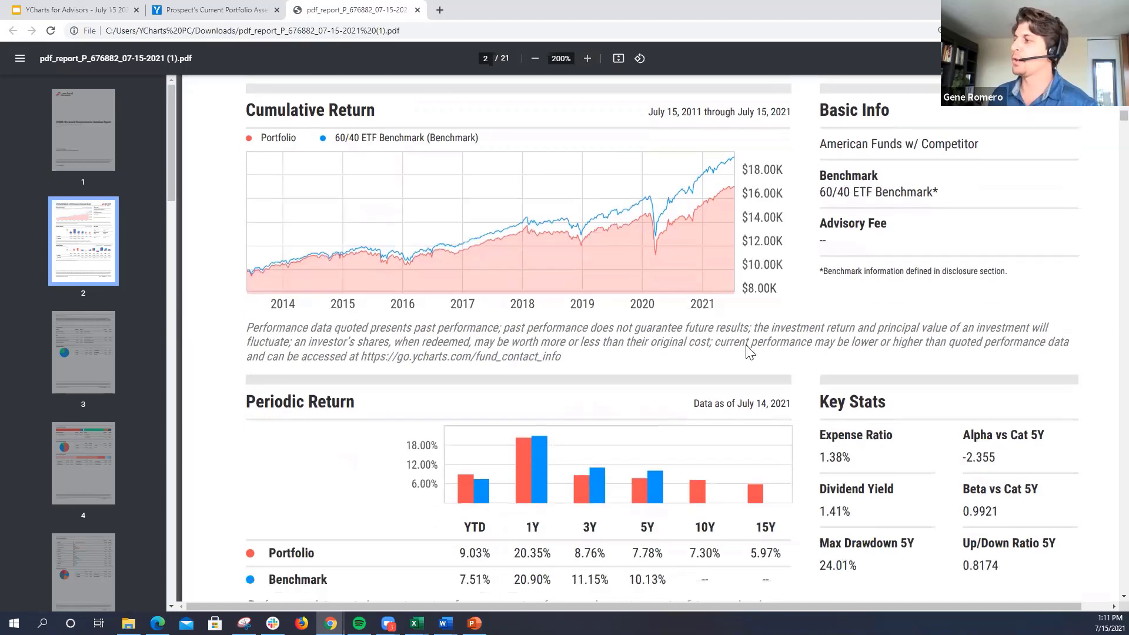
click(85, 340)
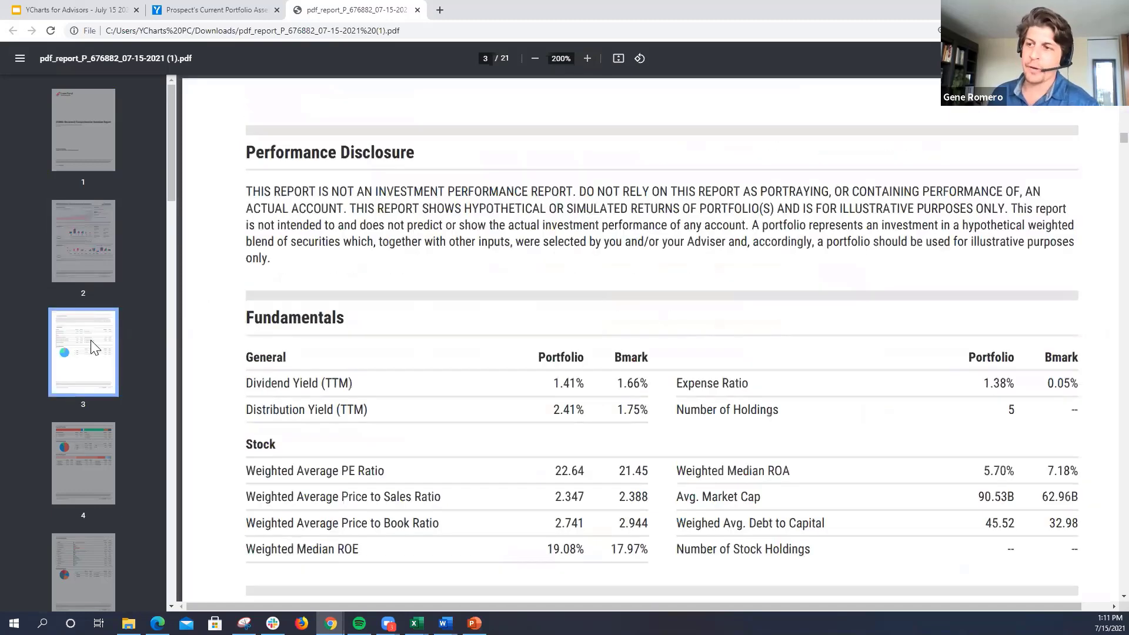
click(88, 458)
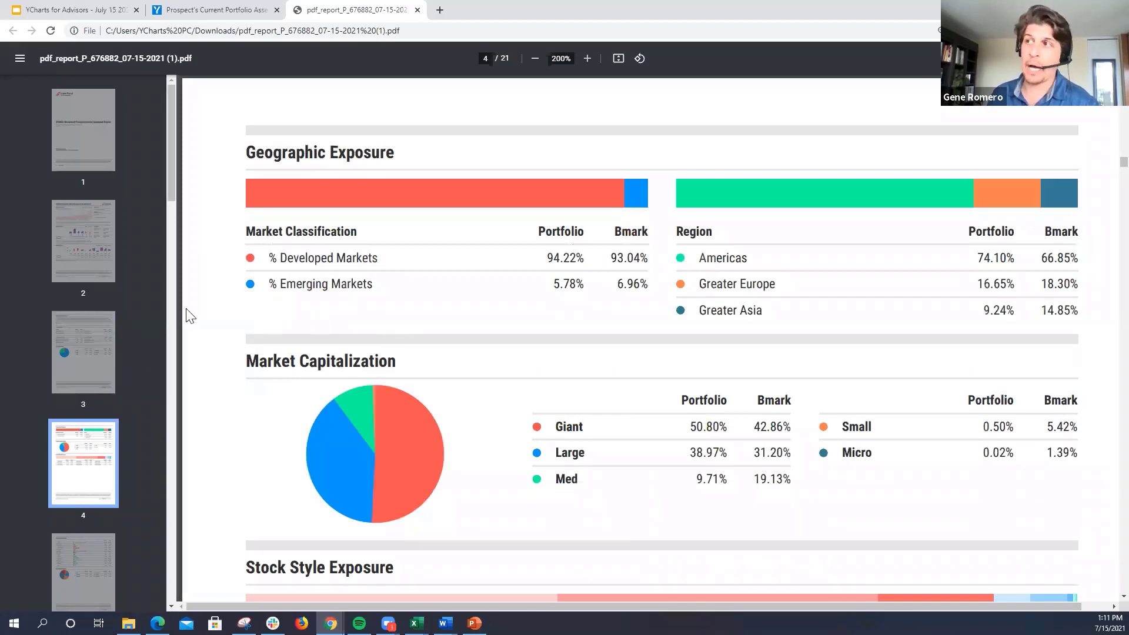
click(418, 11)
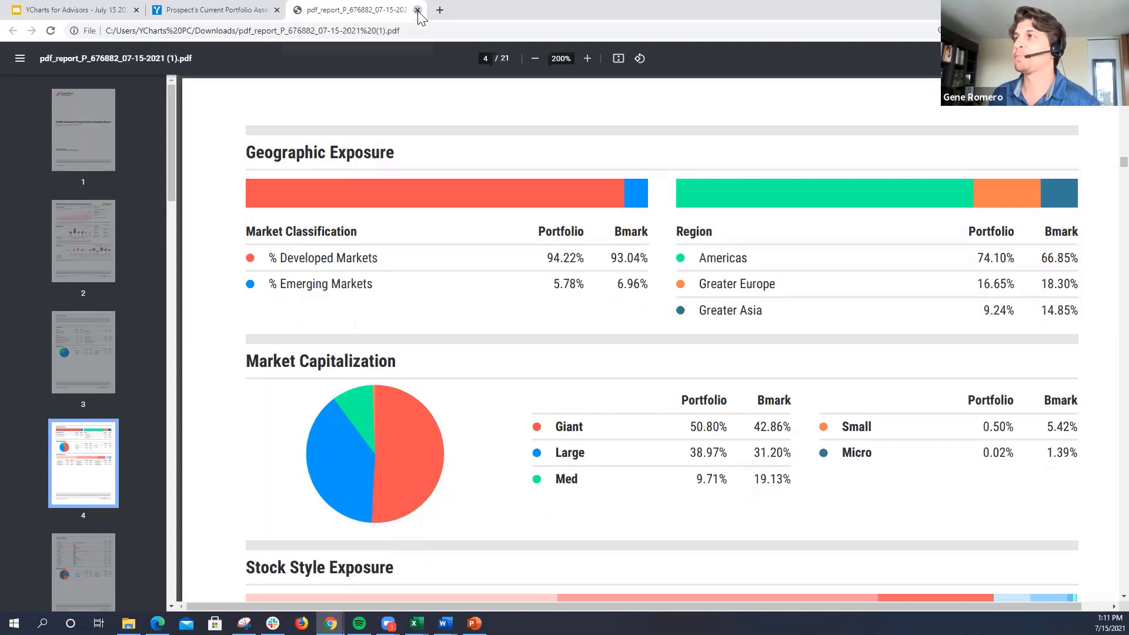
Step: Return to the portfolio's Quote page, run the Basic Info Breakdown Quickflow and collapse the comp table's metrics list
click(121, 135)
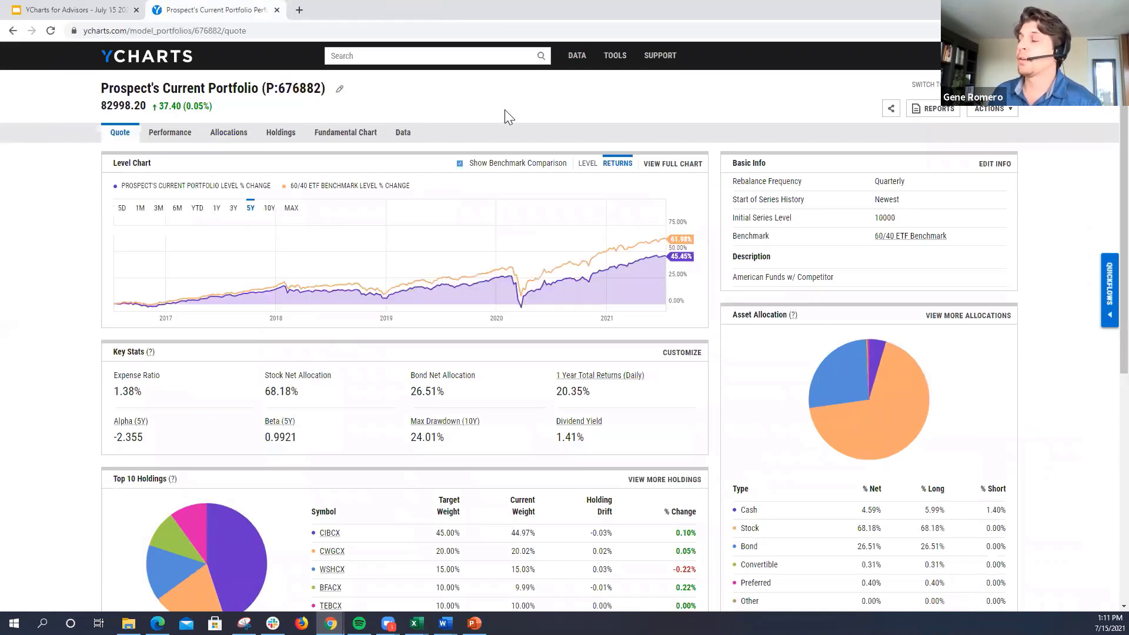
mouse_move(838, 396)
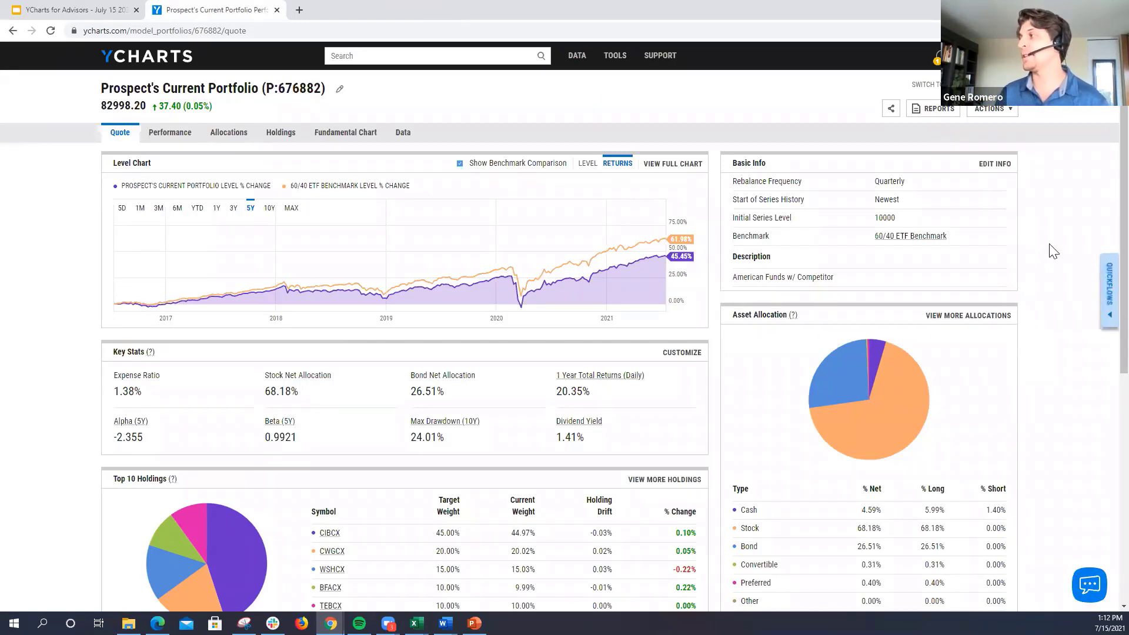
click(1110, 287)
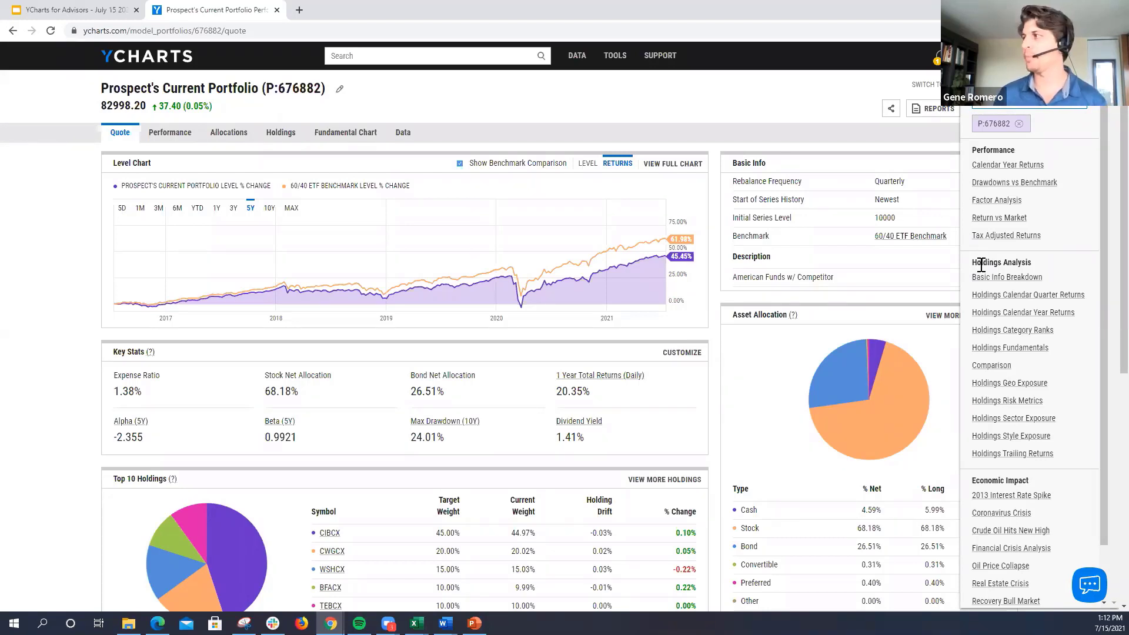
click(1024, 279)
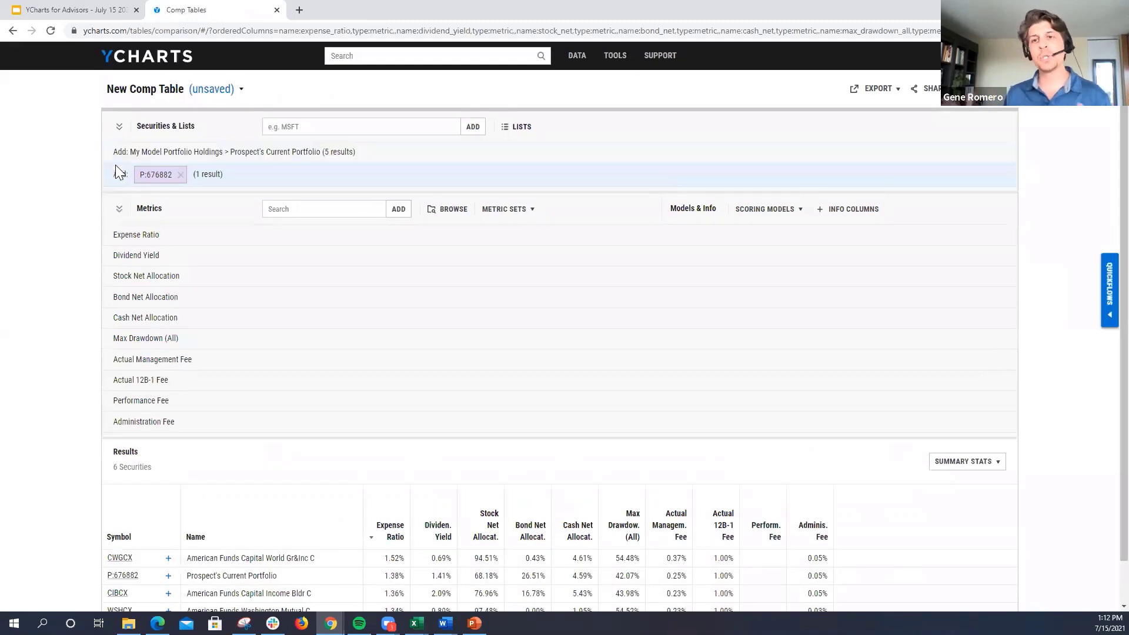
click(119, 209)
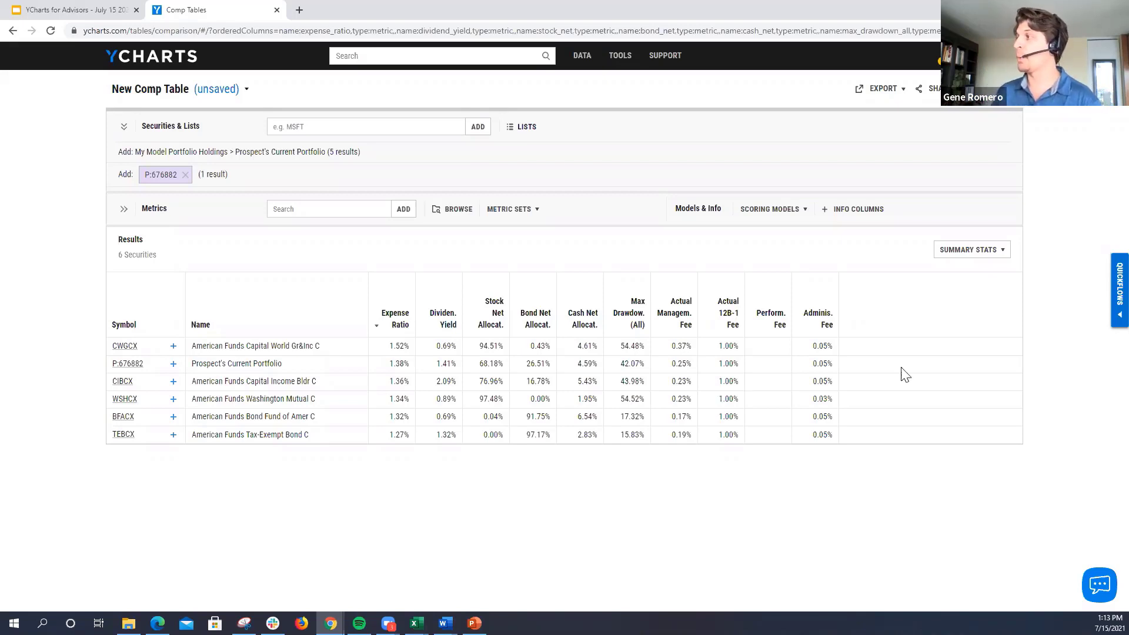
click(1116, 285)
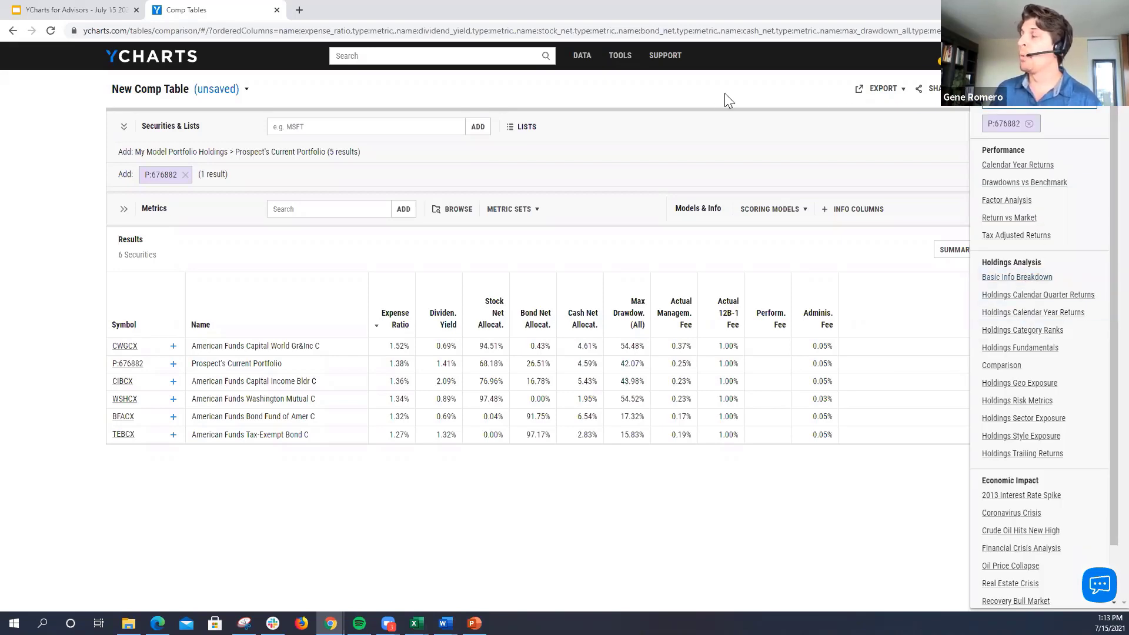
click(1097, 60)
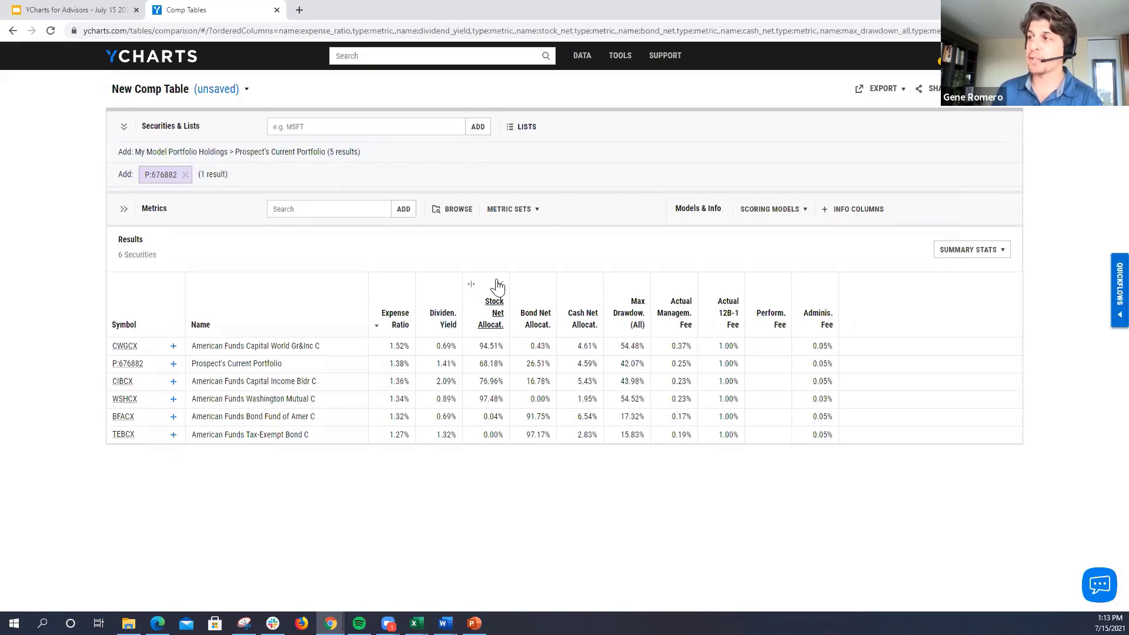
click(323, 212)
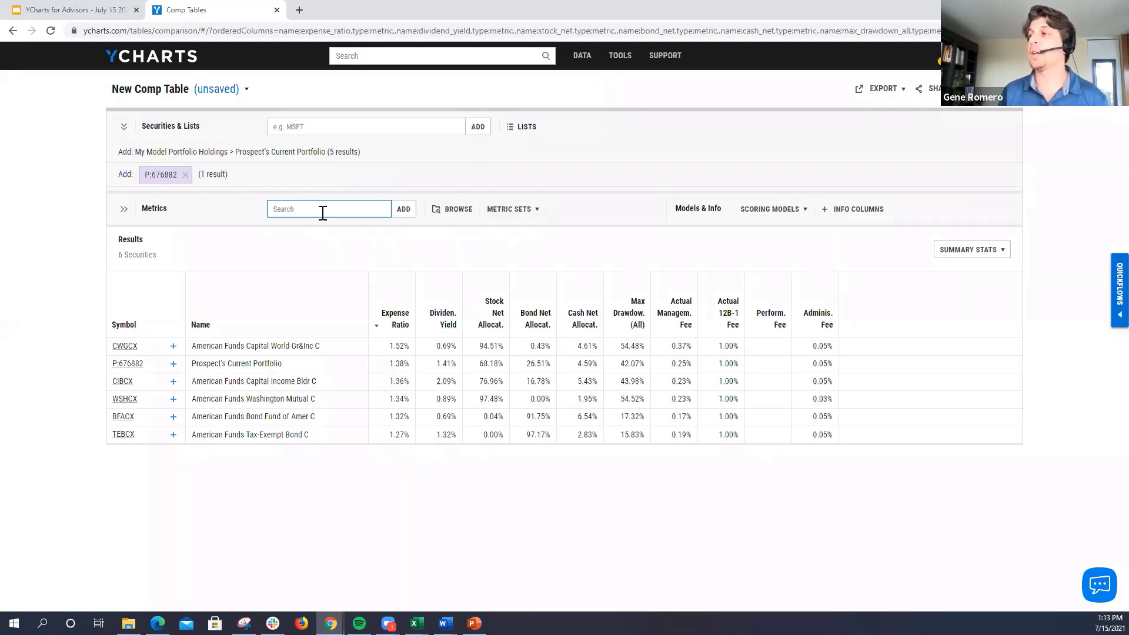
text(d)
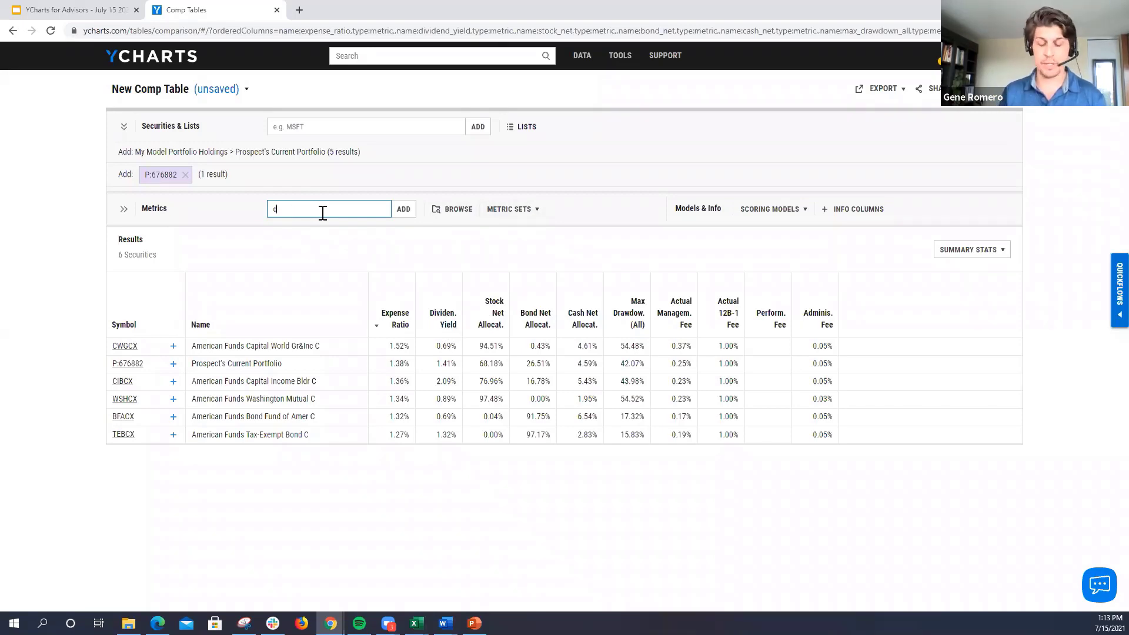
text(istribution yi)
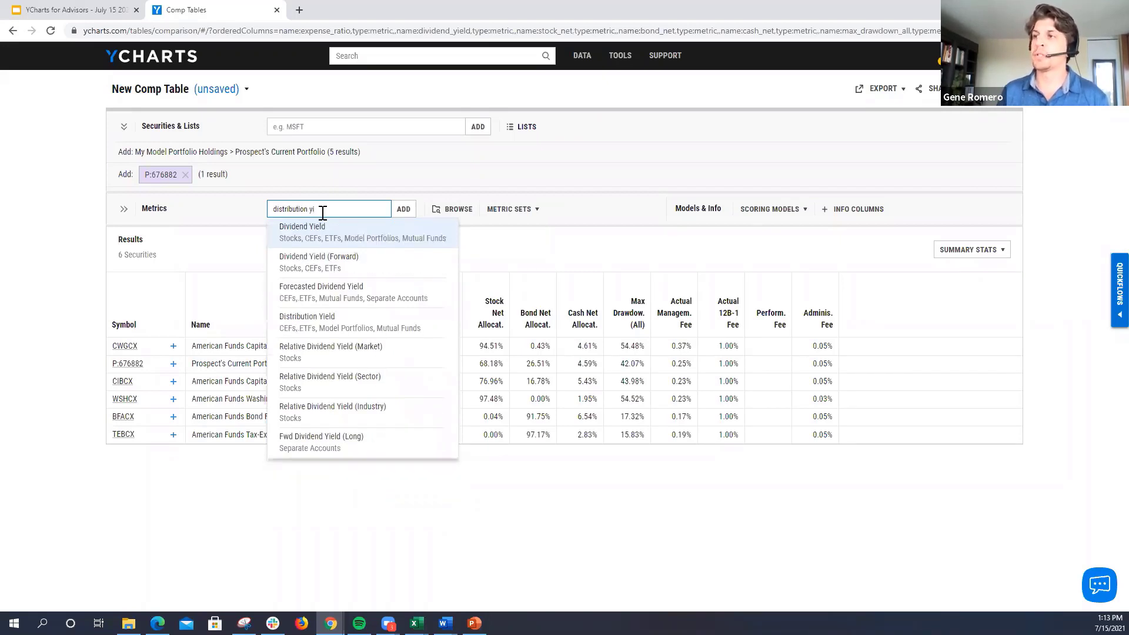
key(Return)
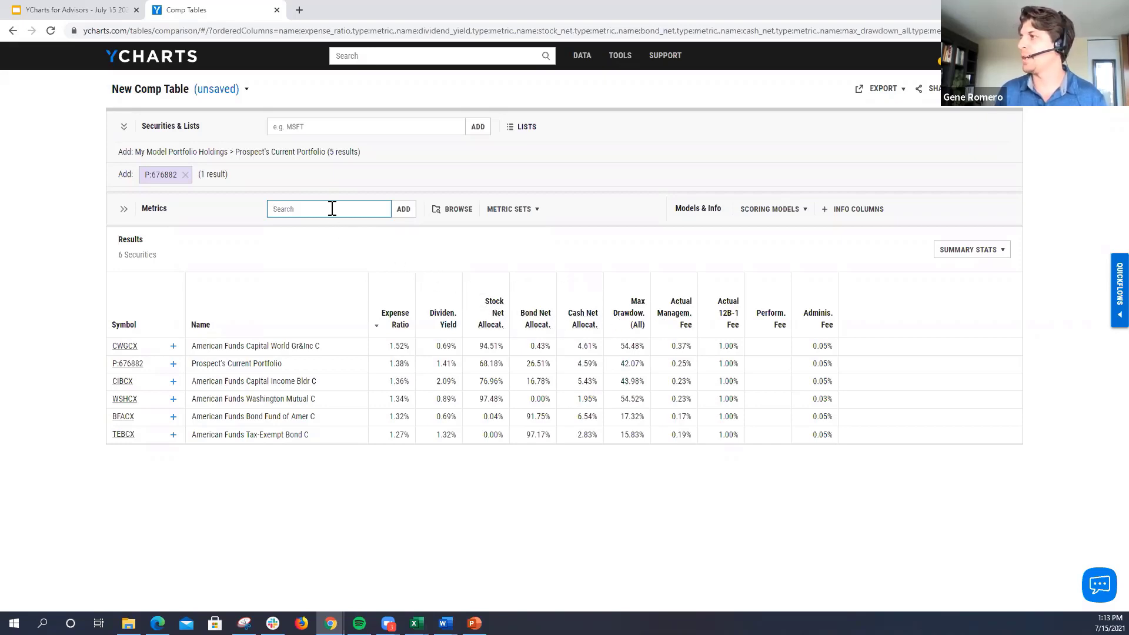
Step: Add the Distribution Yield metric as a column in the comp table
text(dis)
text(tru)
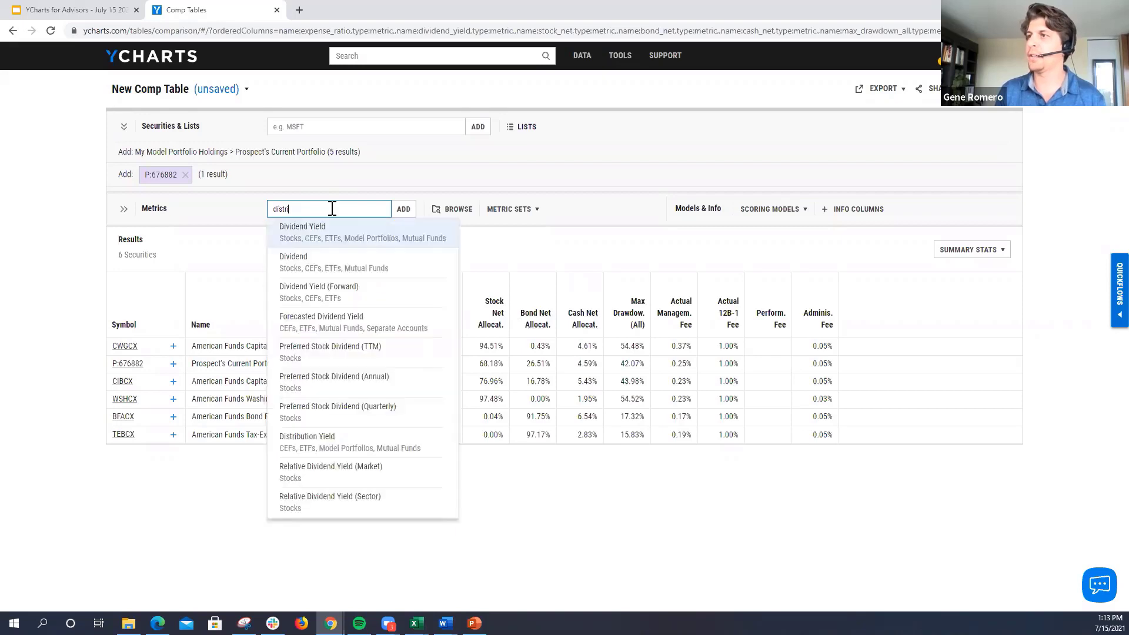
key(BackSpace)
text(ibution yil)
key(BackSpace)
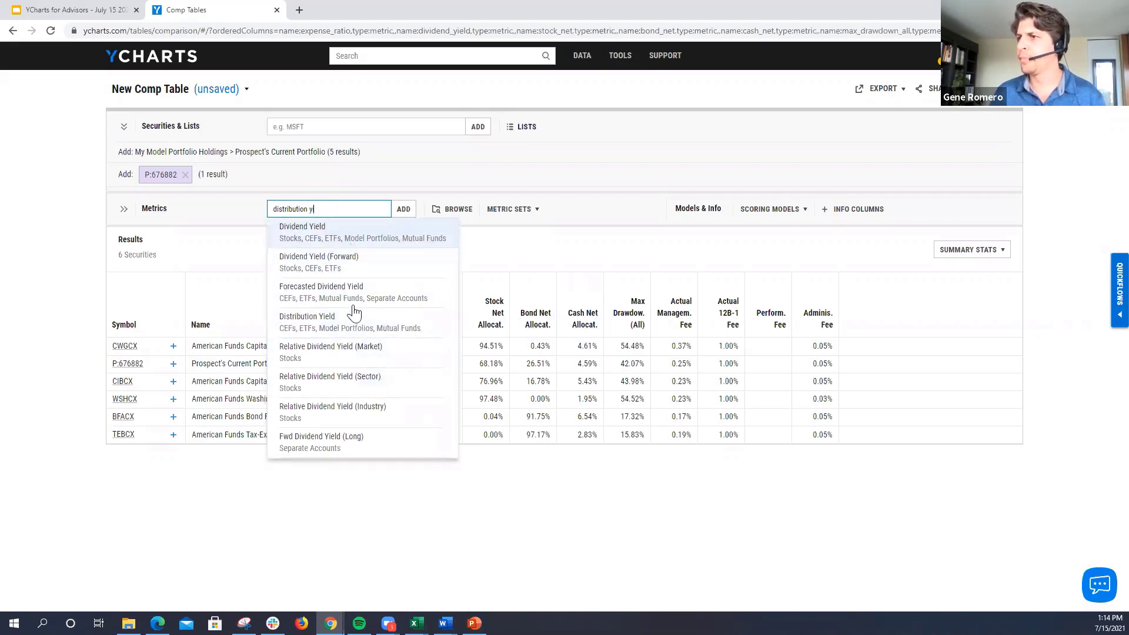
click(352, 325)
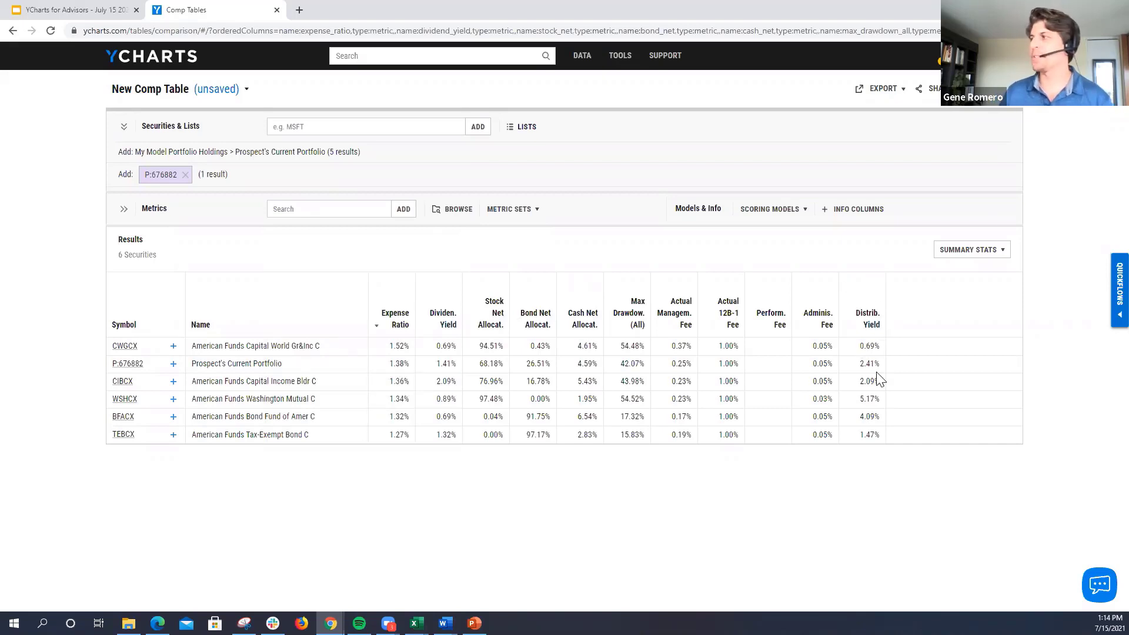
Step: Load the saved Full Fund Analysis 1 metric set into the comp table and review its columns
click(528, 211)
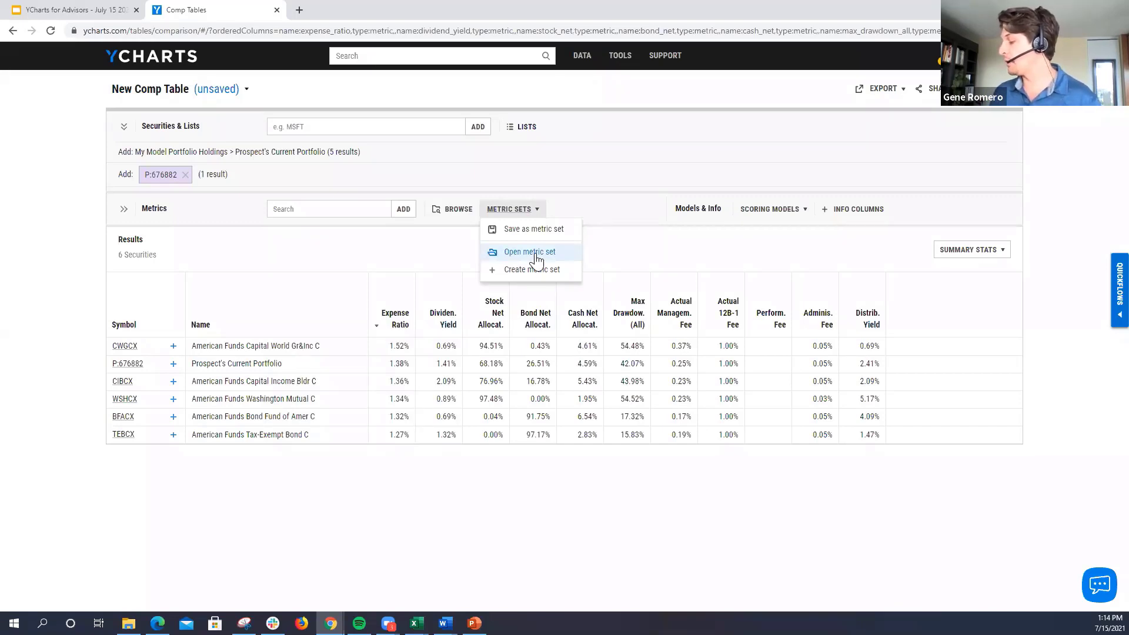
click(532, 253)
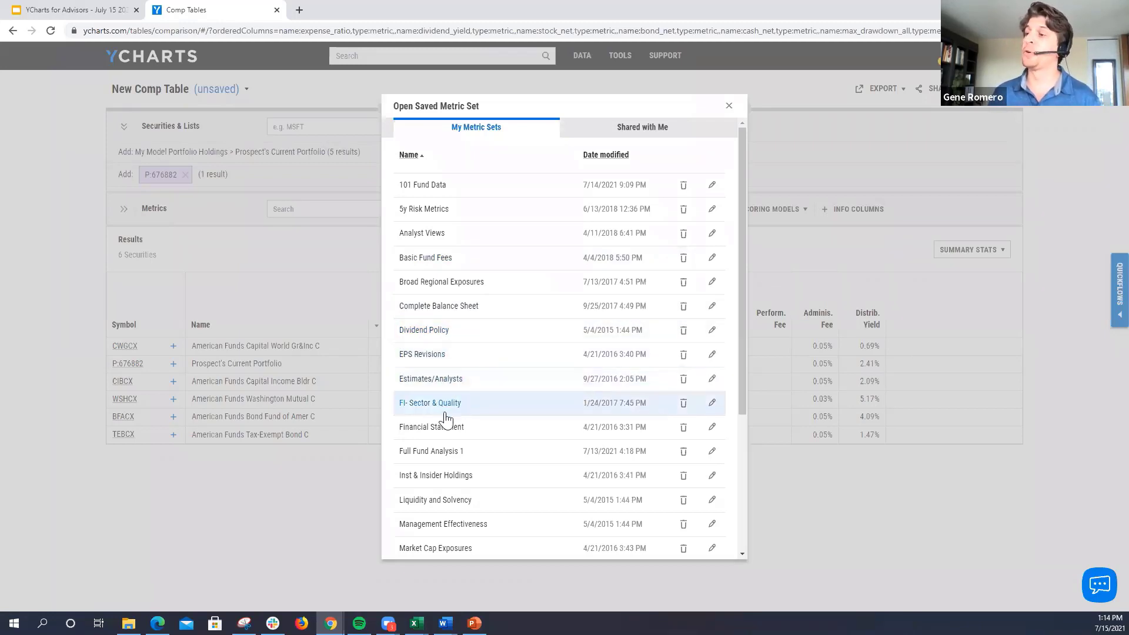
click(438, 453)
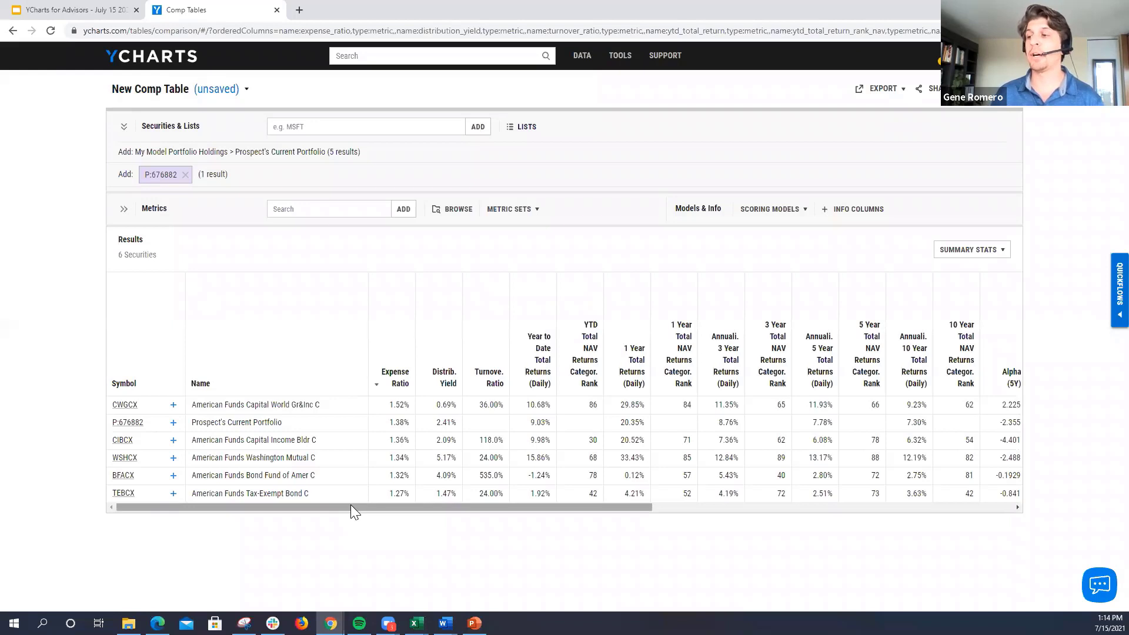
drag(350, 504, 426, 494)
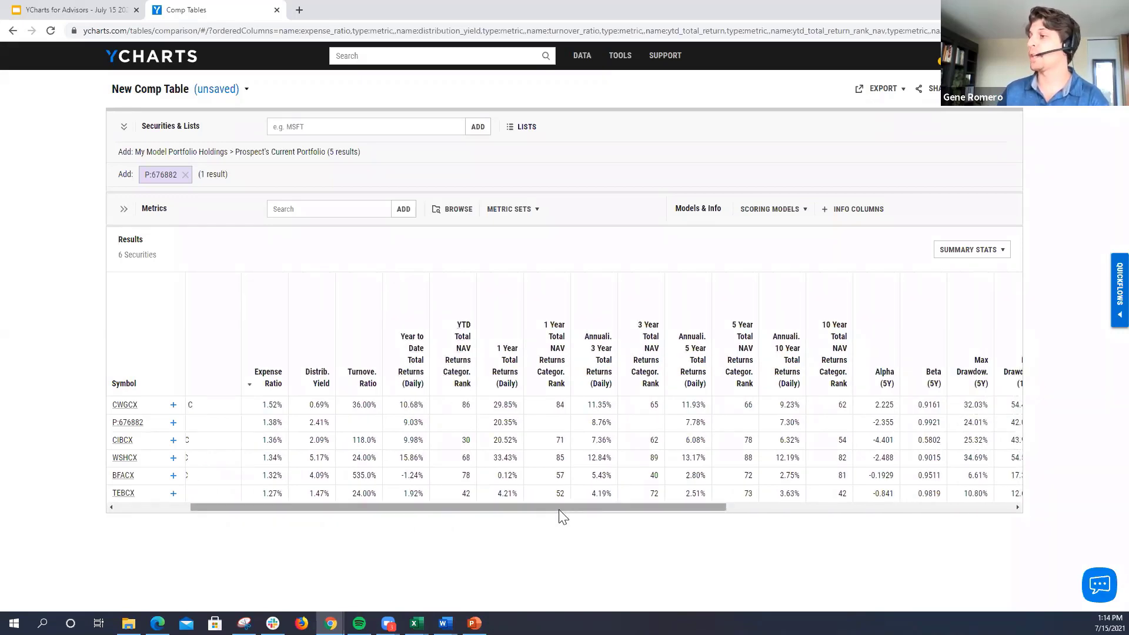
mouse_move(584, 507)
mouse_down()
mouse_move(803, 499)
mouse_move(591, 500)
mouse_up()
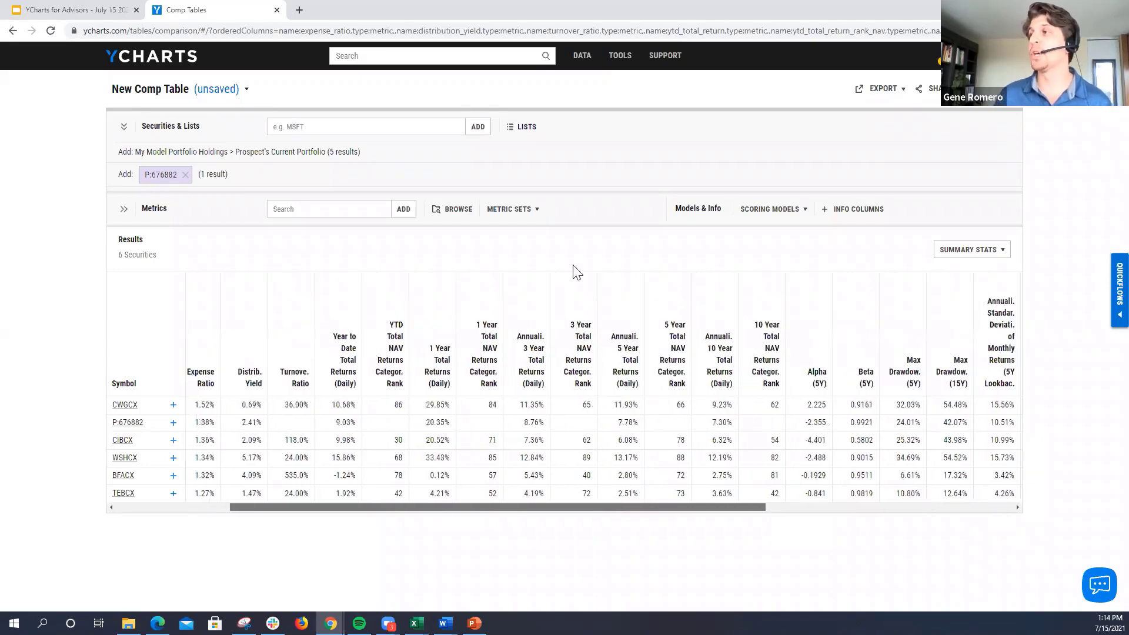
Step: Load the saved Rank & Return metric set and sort the comp table by 5 Year Total NAV Returns Category Rank, descending
click(511, 210)
click(519, 254)
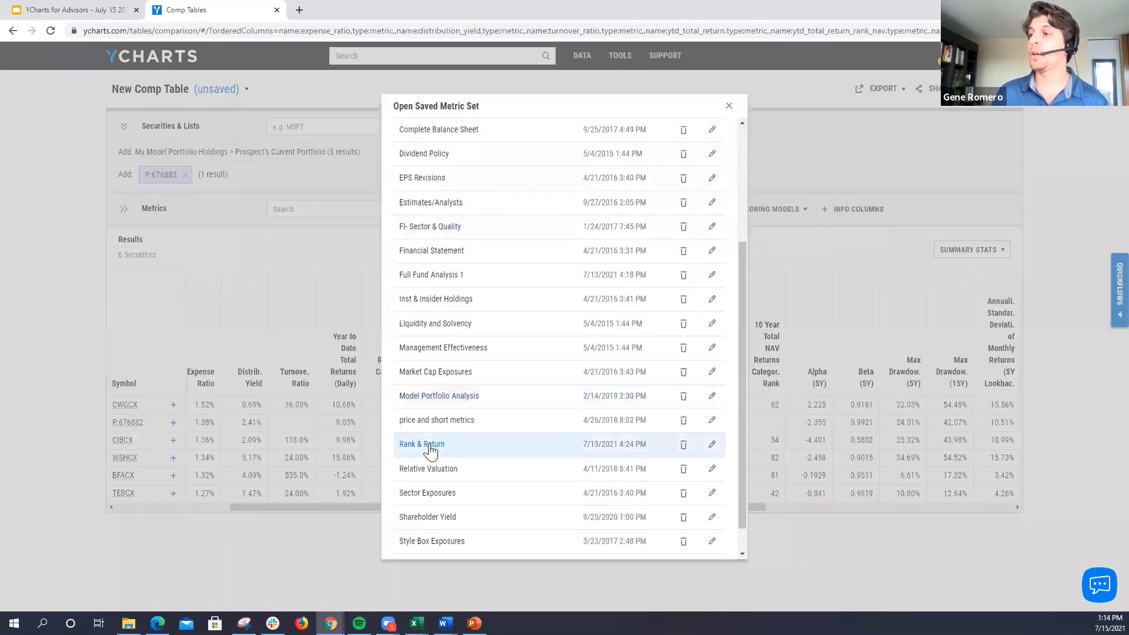
click(431, 450)
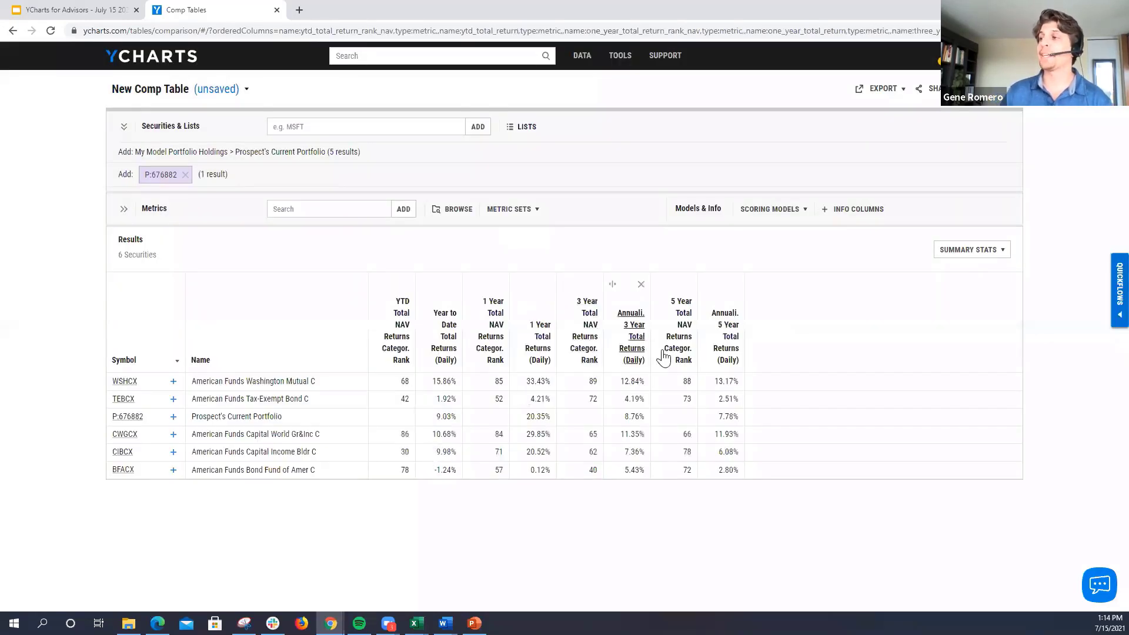
click(677, 360)
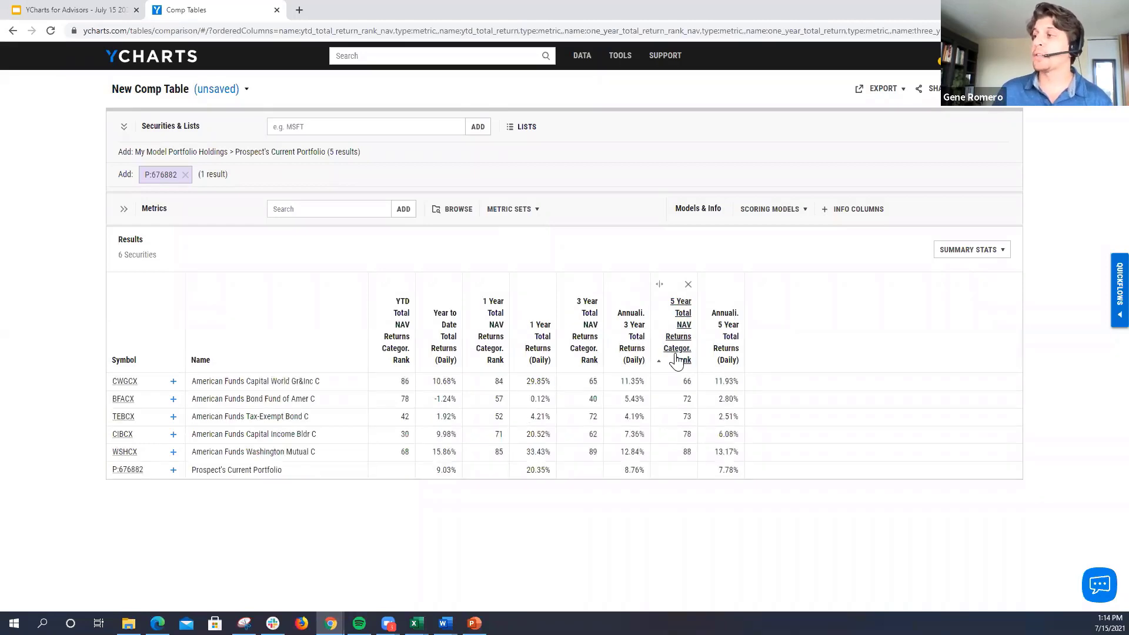
click(677, 360)
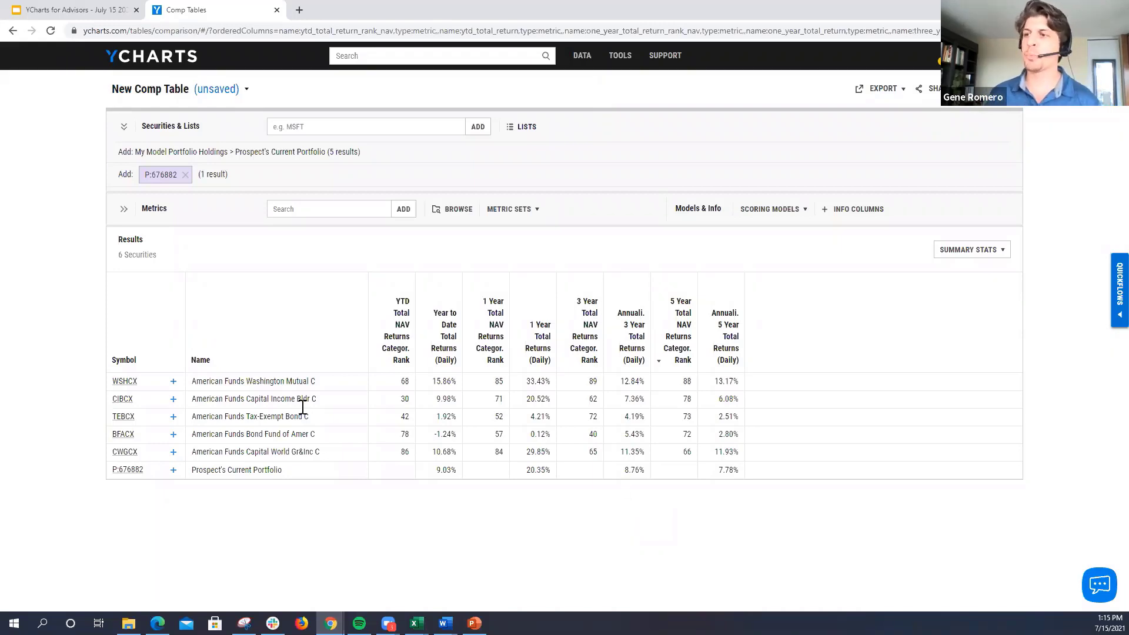
Step: Open the WSHCX fund's page from the comp table and review its expense ratio, net fund flows and performance versus category
click(124, 382)
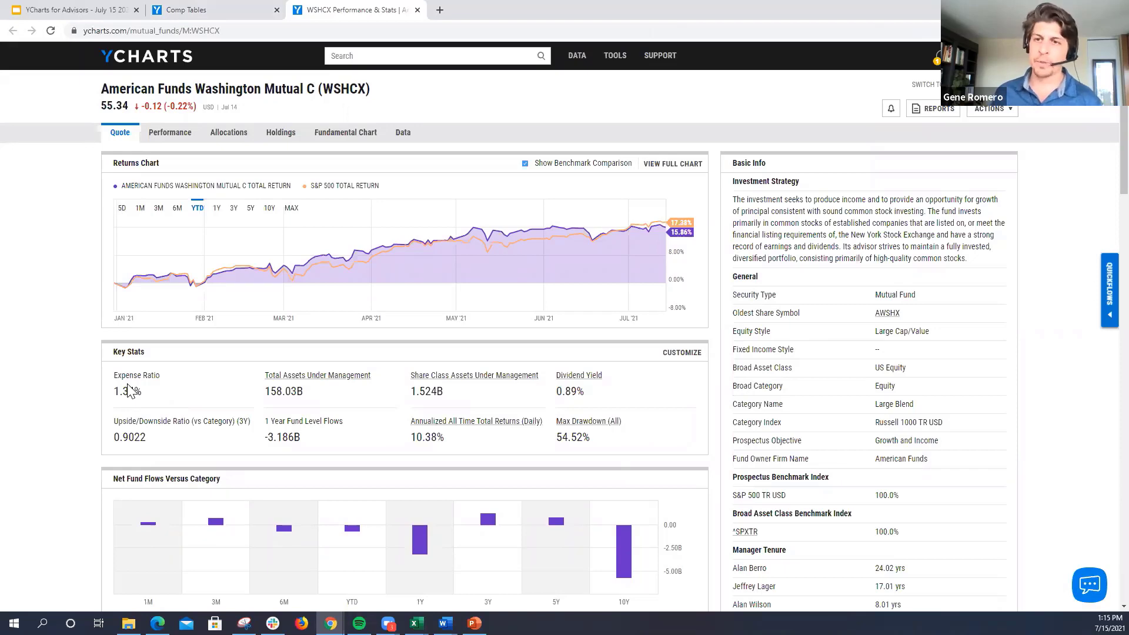
drag(110, 398, 126, 397)
click(153, 395)
scroll(158, 396, down, 1)
scroll(179, 411, down, 4)
mouse_move(614, 318)
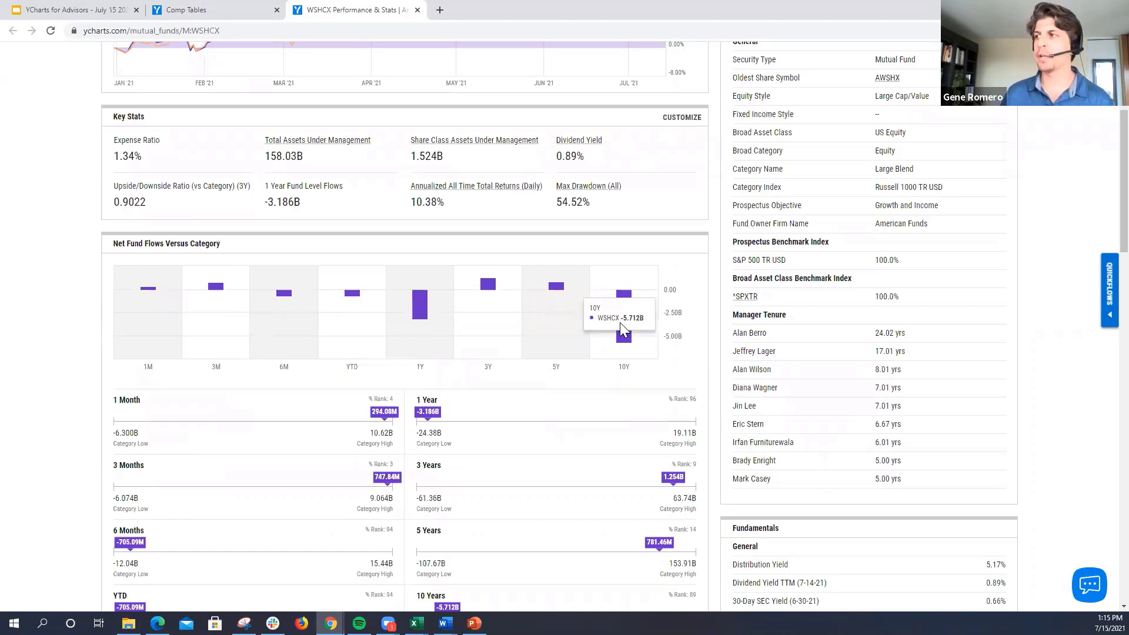
mouse_move(425, 341)
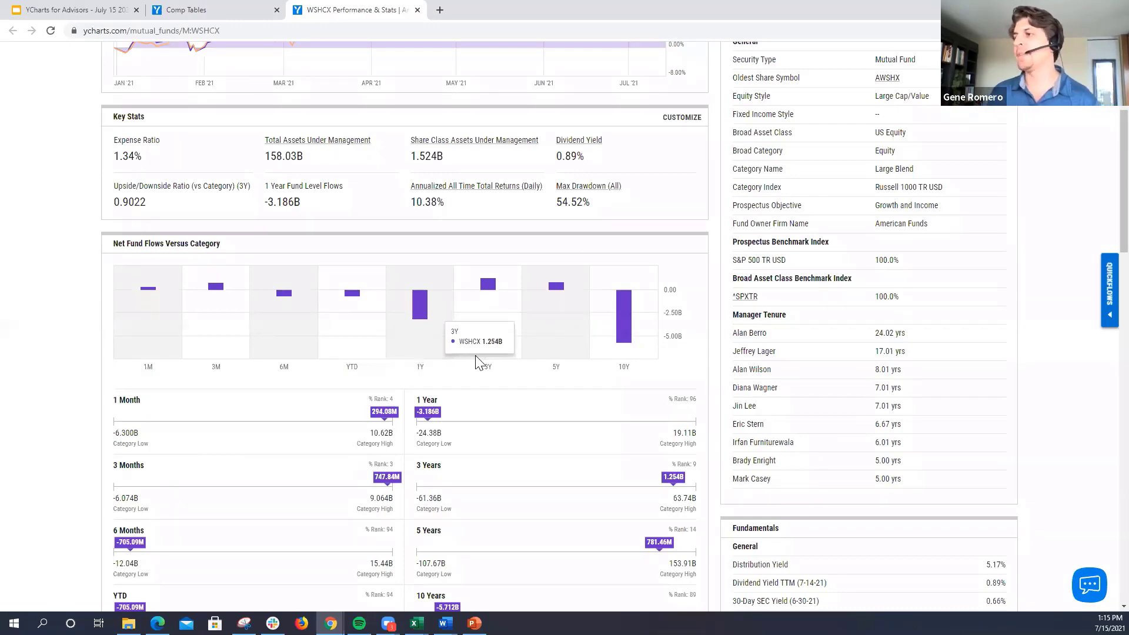
scroll(474, 360, down, 6)
drag(218, 514, 636, 518)
click(636, 516)
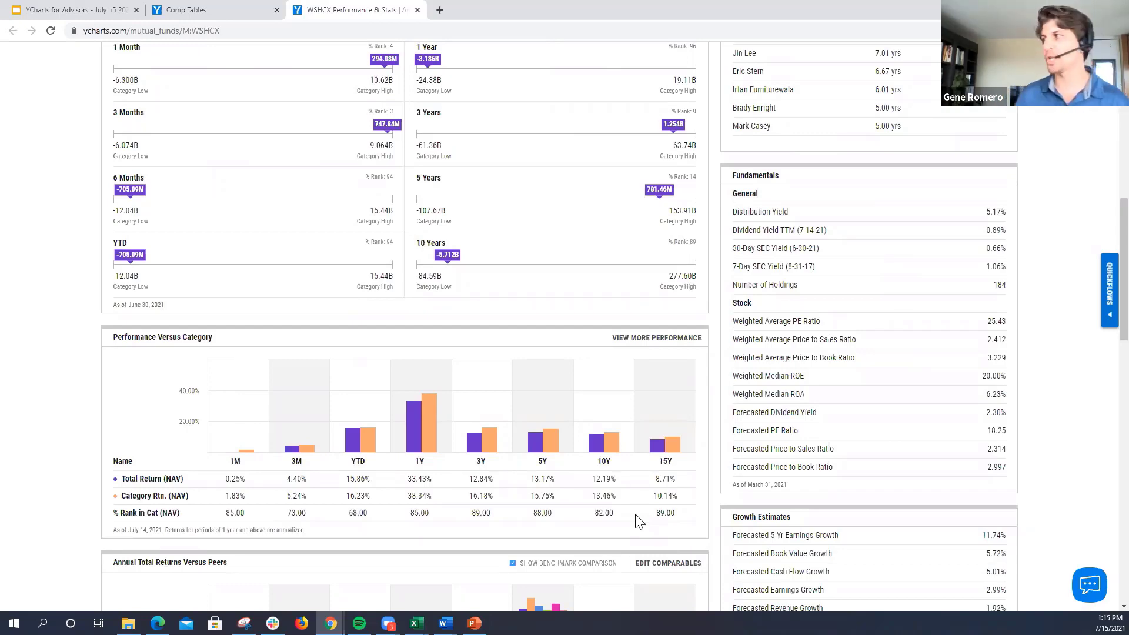
scroll(1069, 222, up, 3)
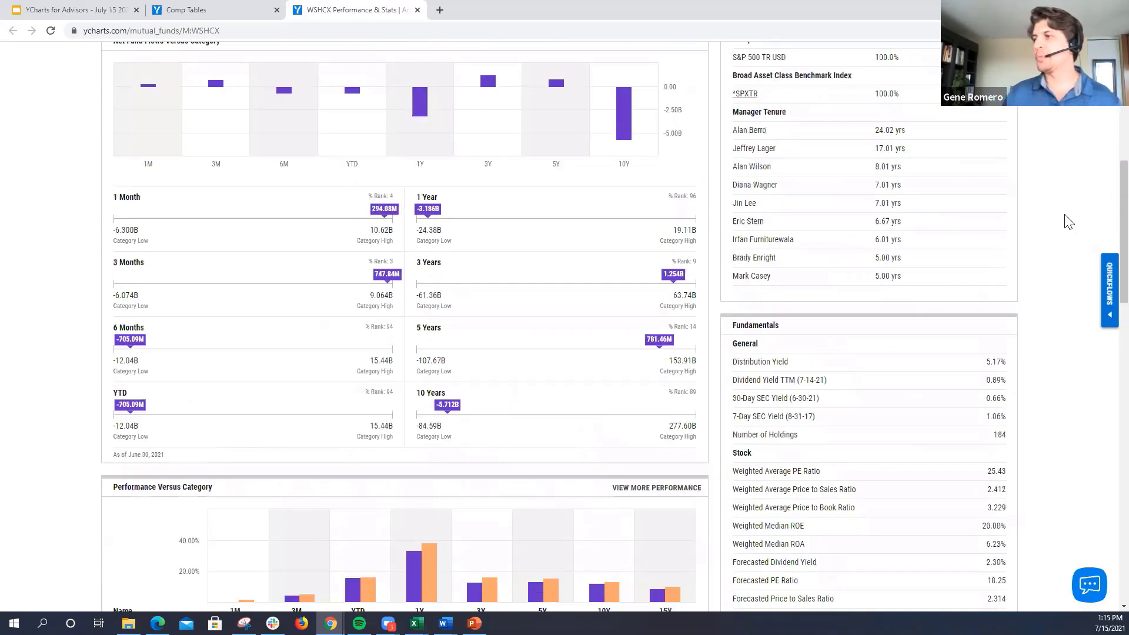
scroll(845, 285, up, 9)
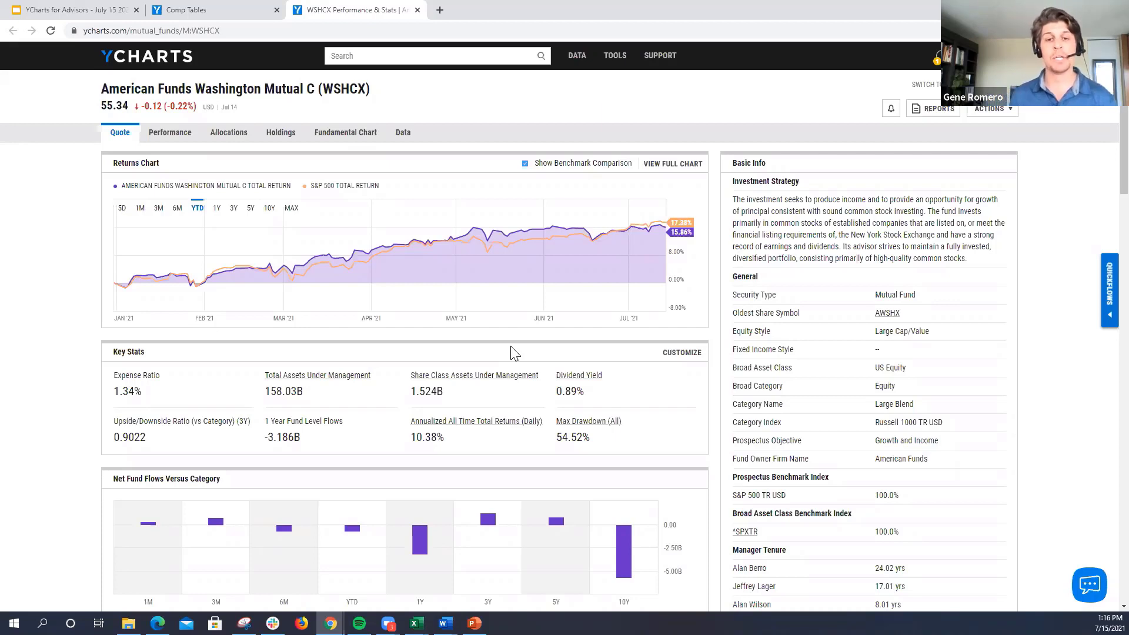
Step: Search for "proposed", open the Proposed Strategy model portfolio and review its returns against the benchmark and its asset allocation
click(374, 54)
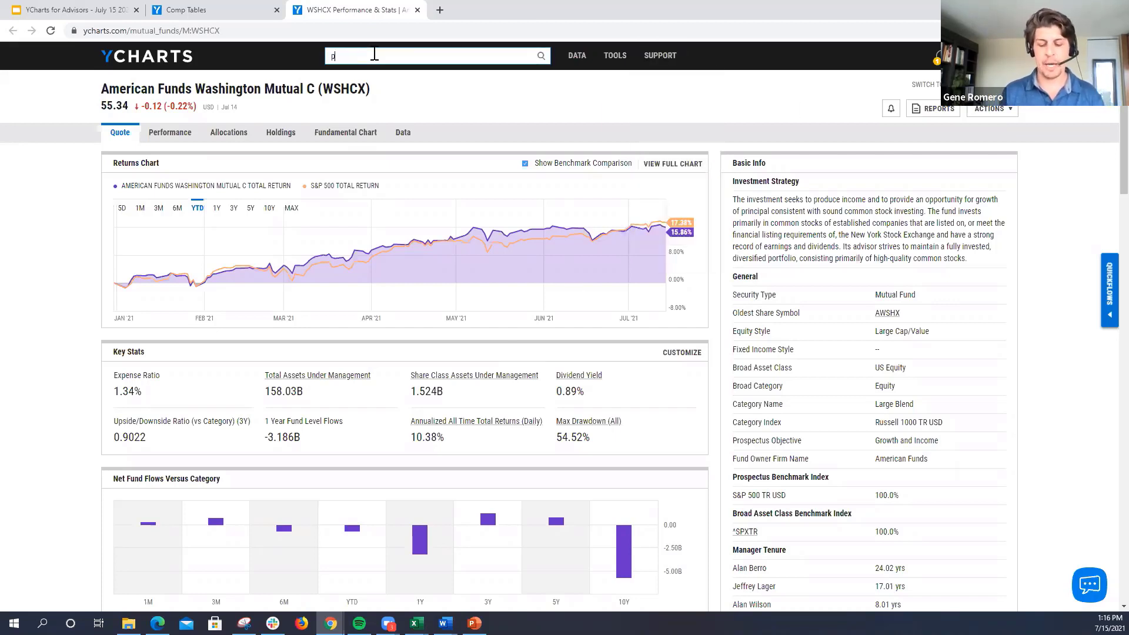
text(proposed)
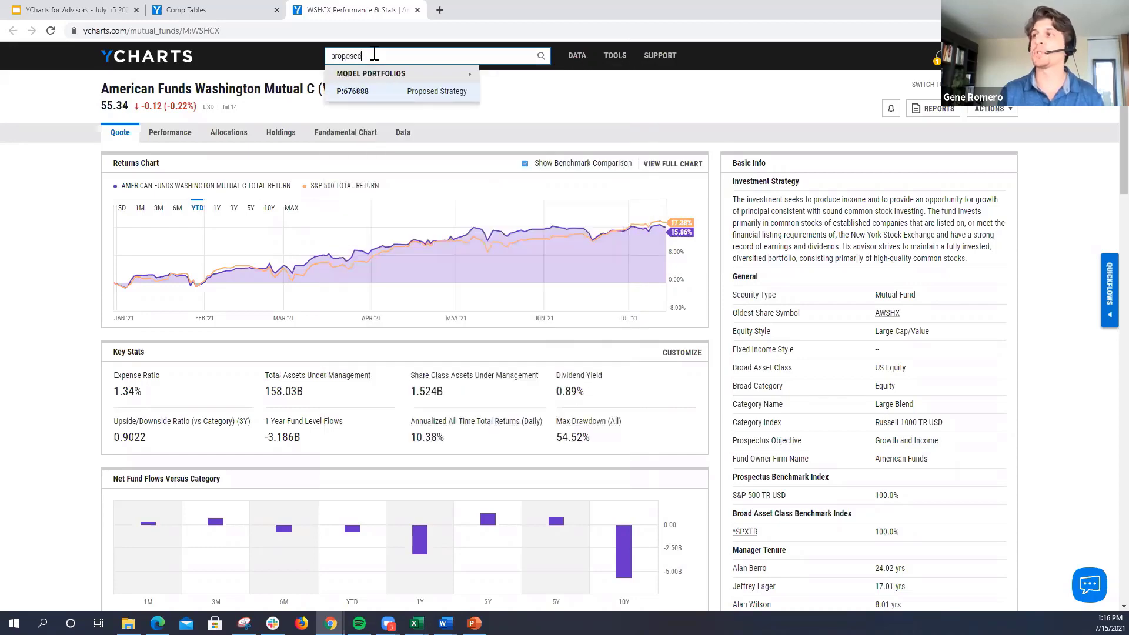
key(Return)
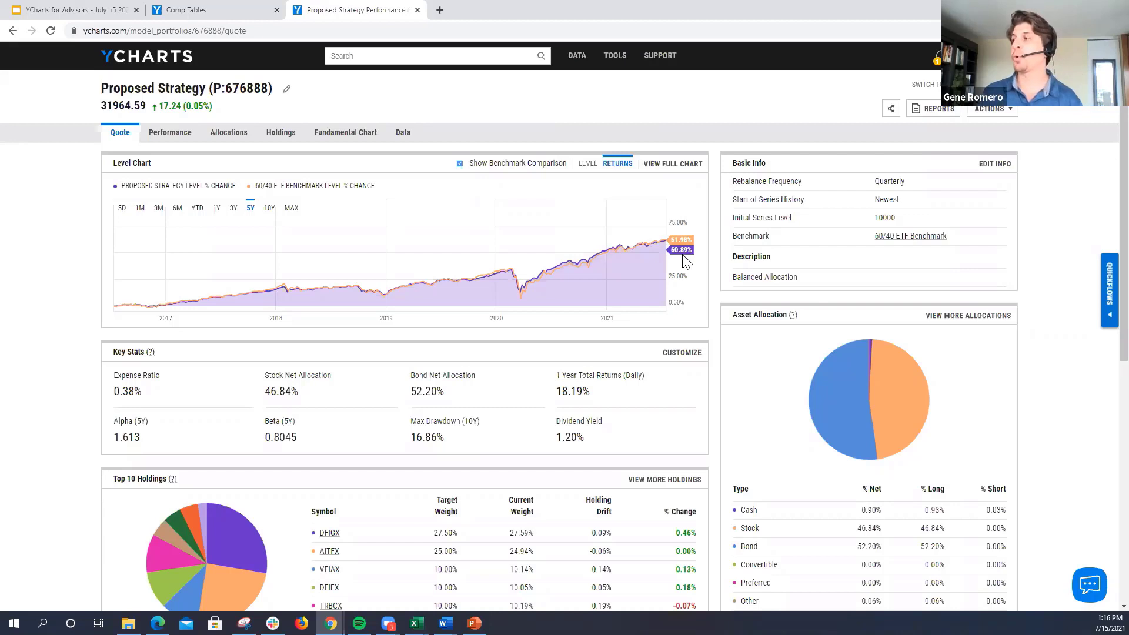
mouse_move(884, 400)
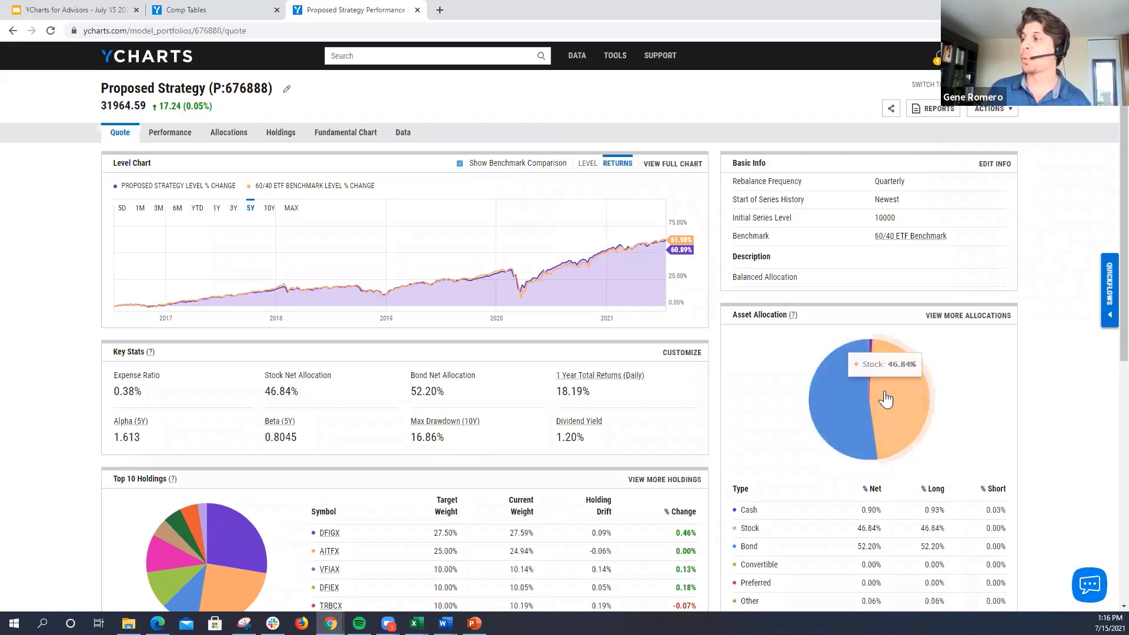
mouse_move(848, 399)
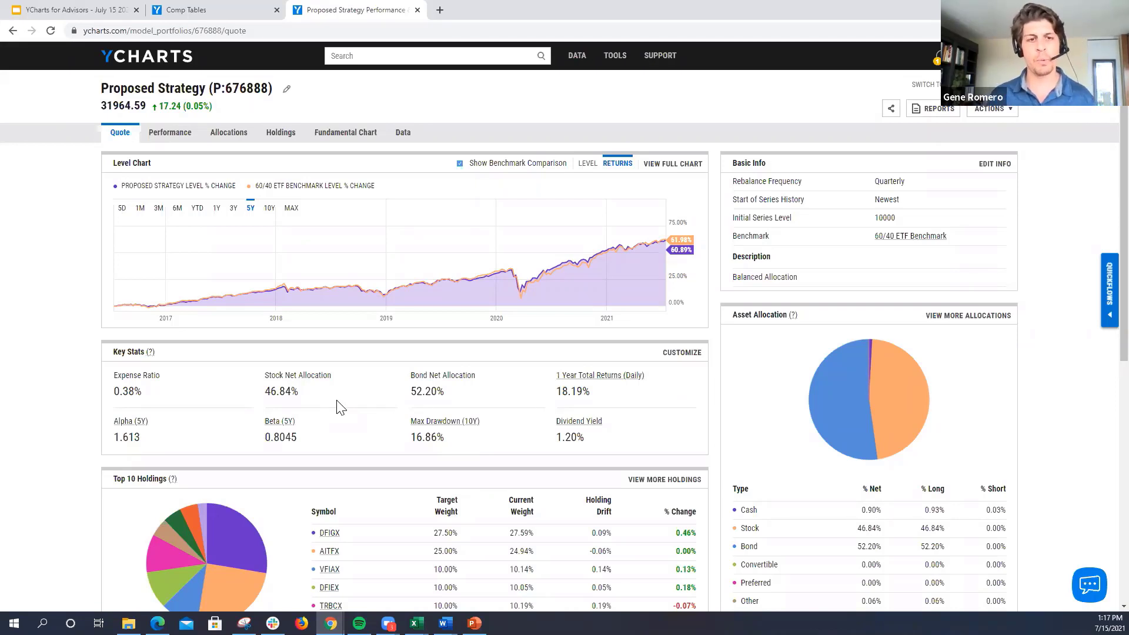
Step: Clear the Quickflows comparison securities, then add the Proposed Strategy and Prospect's Current Portfolio model portfolios
click(1109, 273)
click(1022, 87)
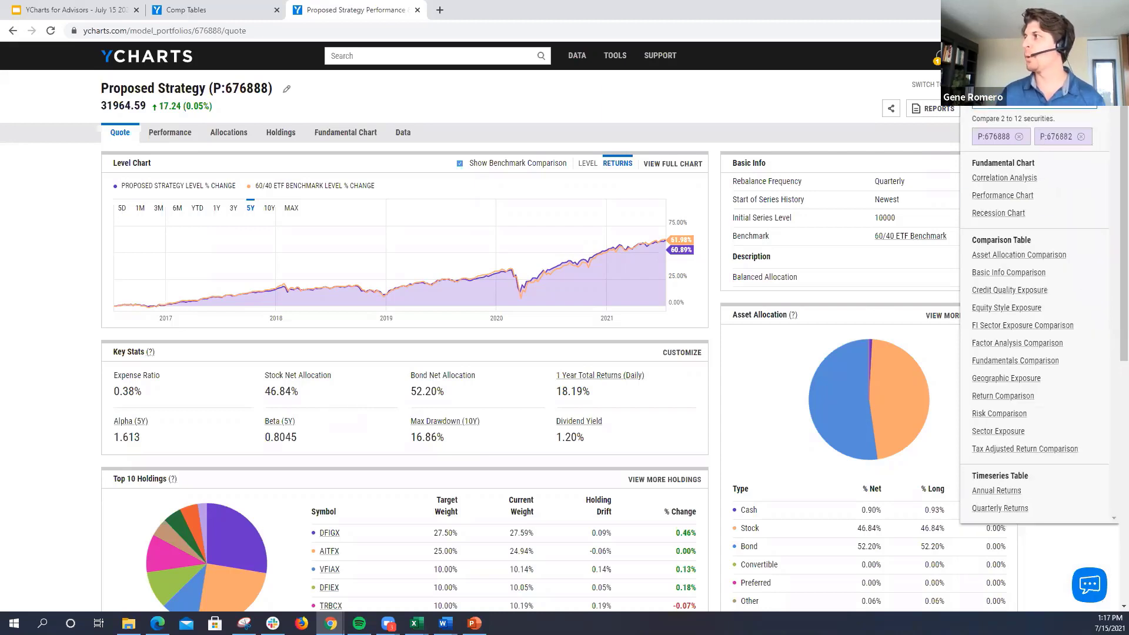
click(1019, 137)
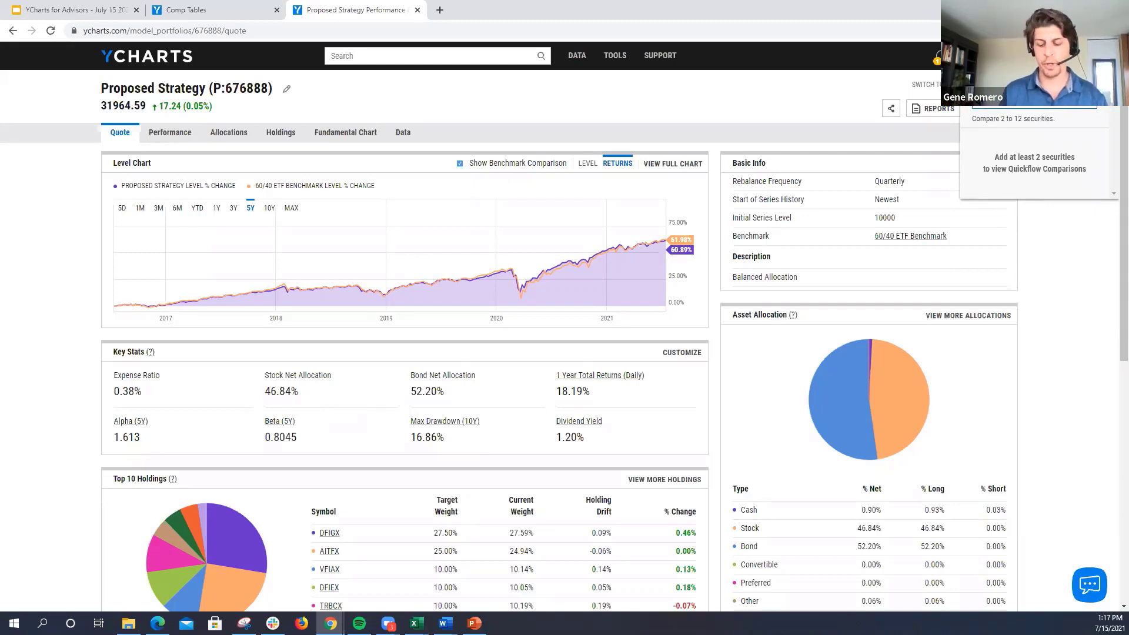
text(prospect)
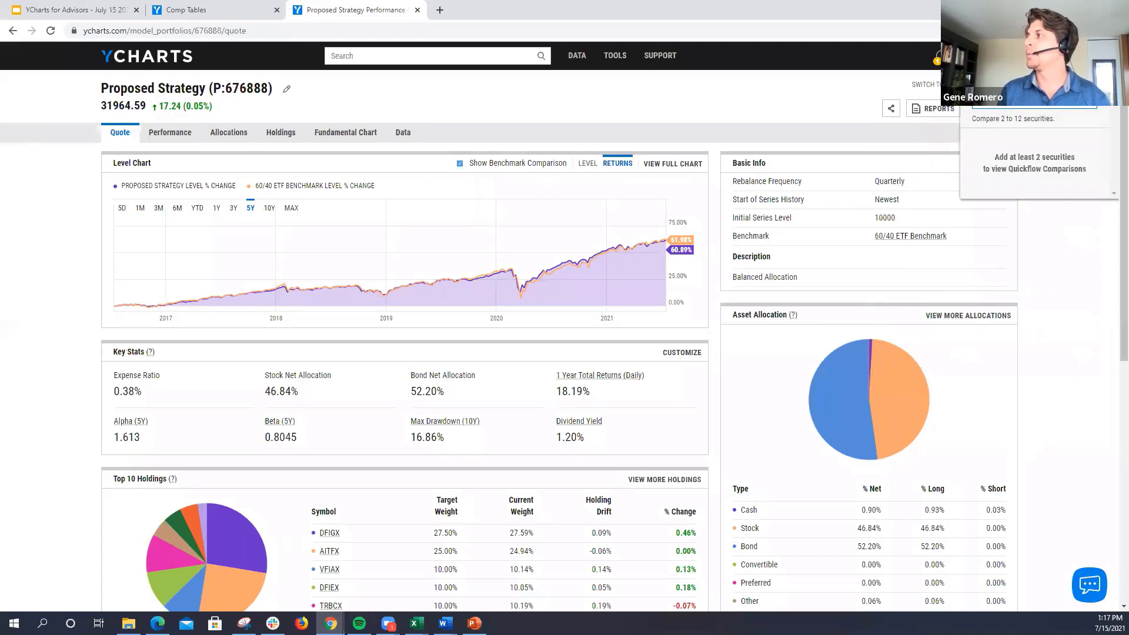
key(BackSpace)
key(BackSpace)
key(BackSpace)
key(BackSpace)
key(BackSpace)
key(BackSpace)
key(BackSpace)
key(BackSpace)
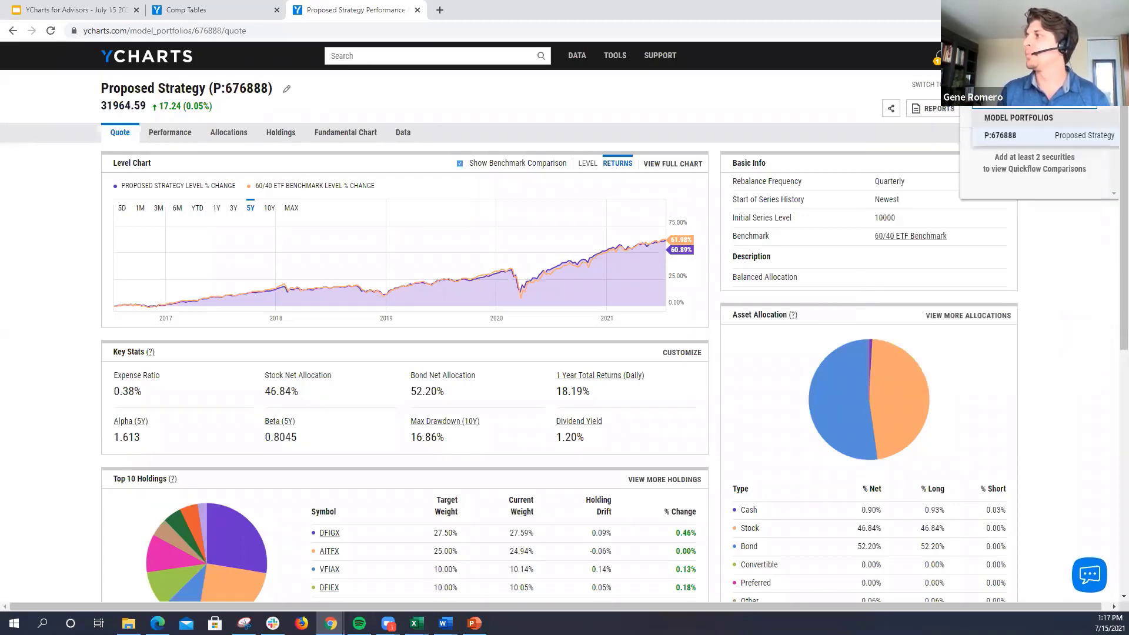
text(prospect)
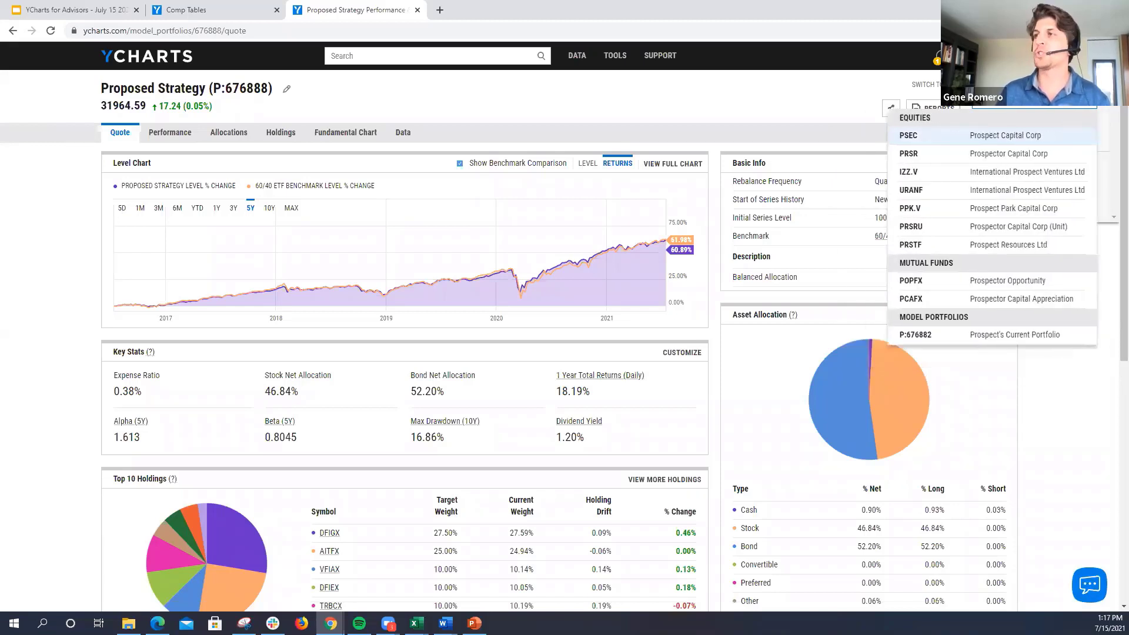
click(967, 336)
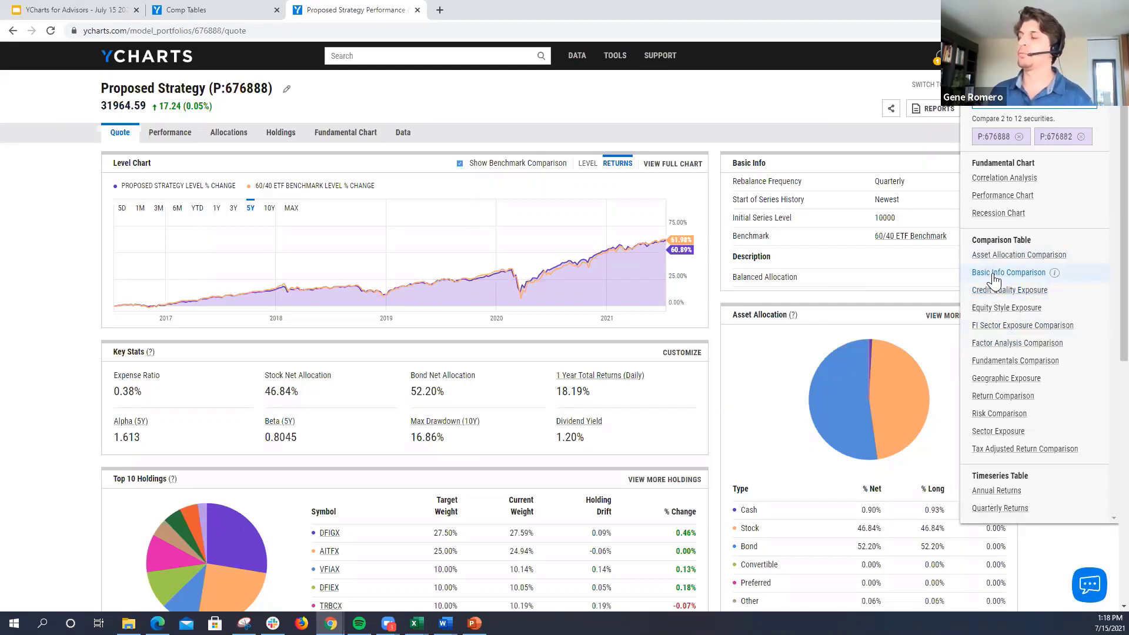
Step: Run the Performance Chart comparison for the two portfolios, with a 5Y range and the Percent Off High data format
click(994, 196)
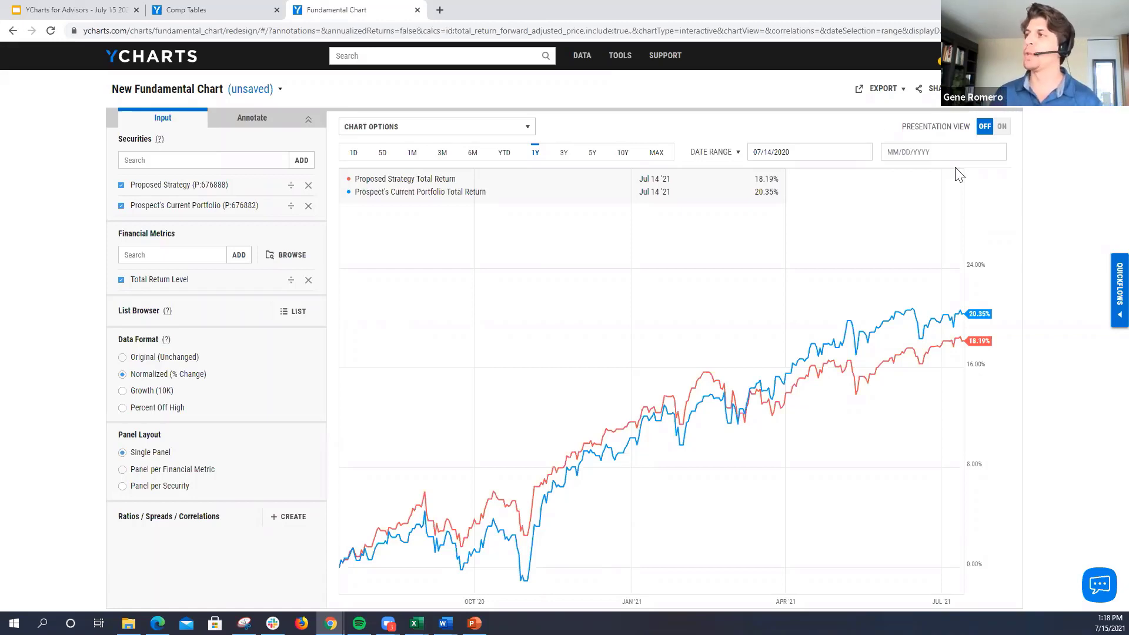
click(565, 154)
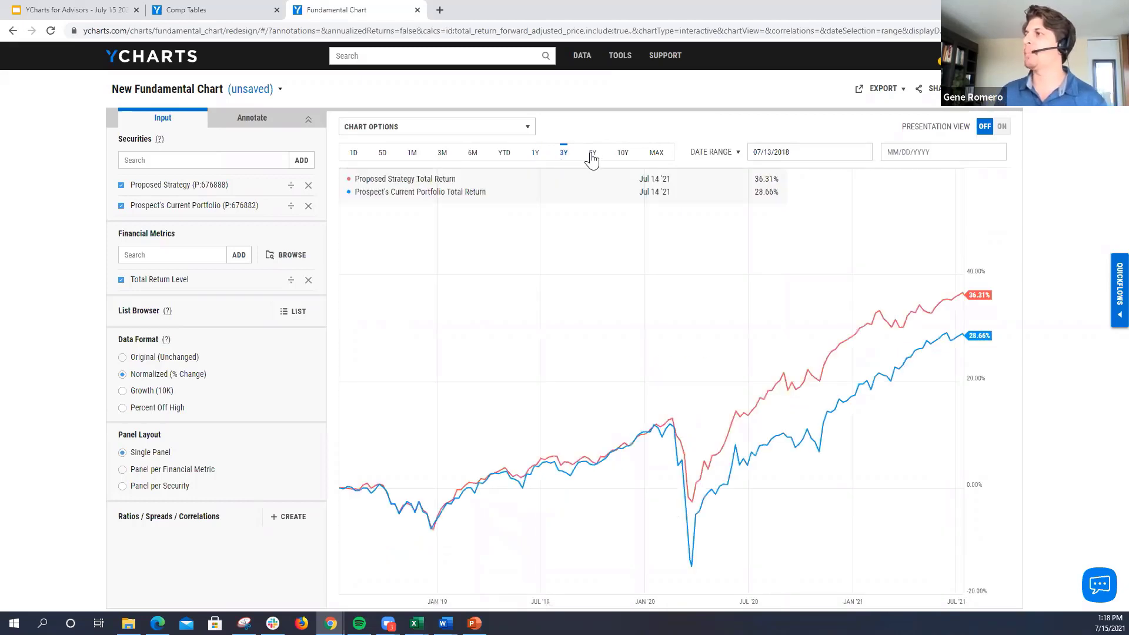
click(592, 156)
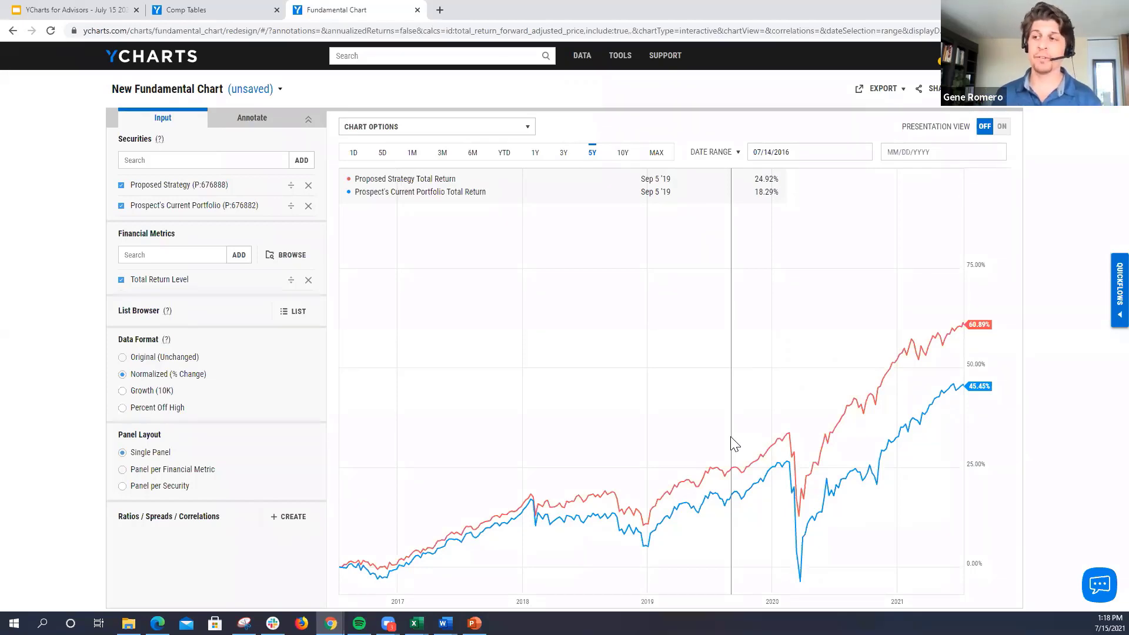
click(146, 414)
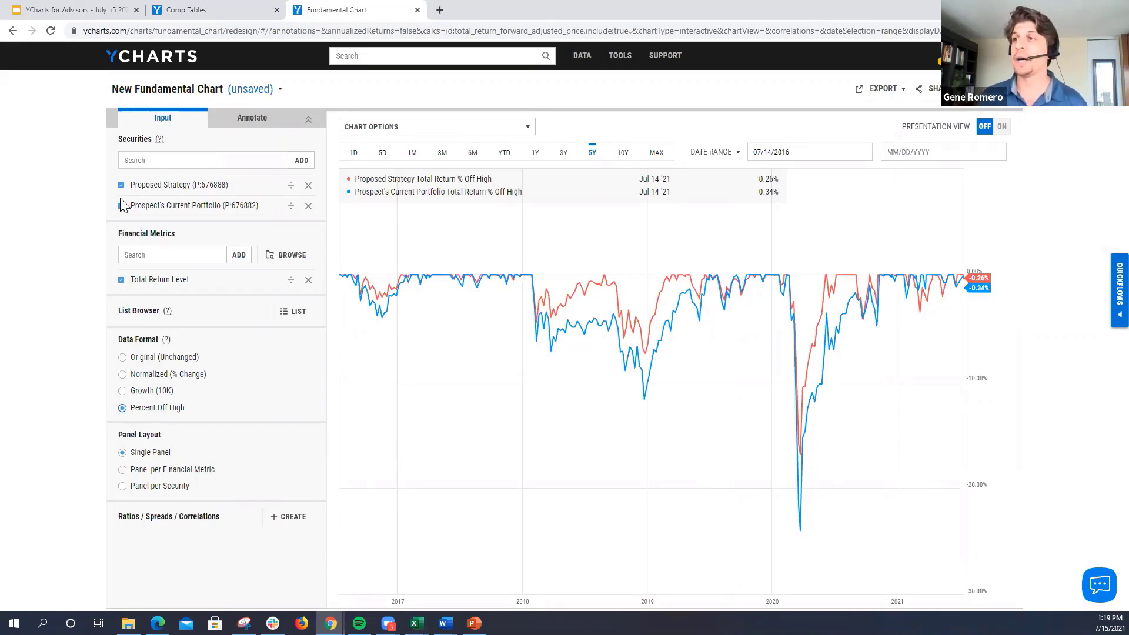
Step: Annotate the Proposed Strategy total return series with a Min. Line, leaving Force Original Data Format off
click(253, 121)
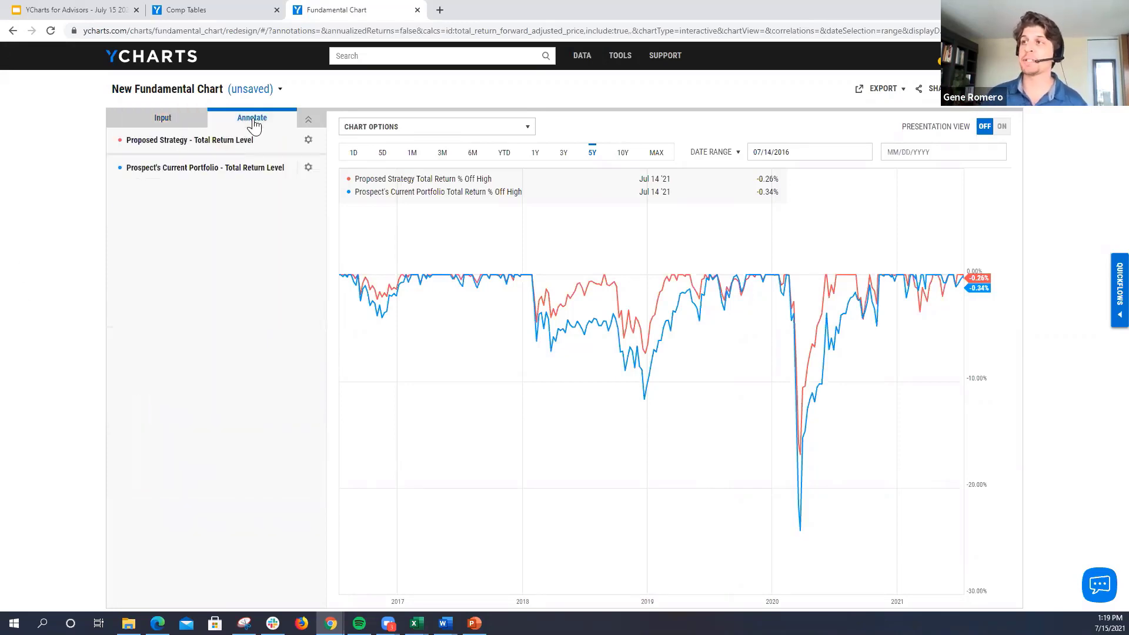
click(308, 141)
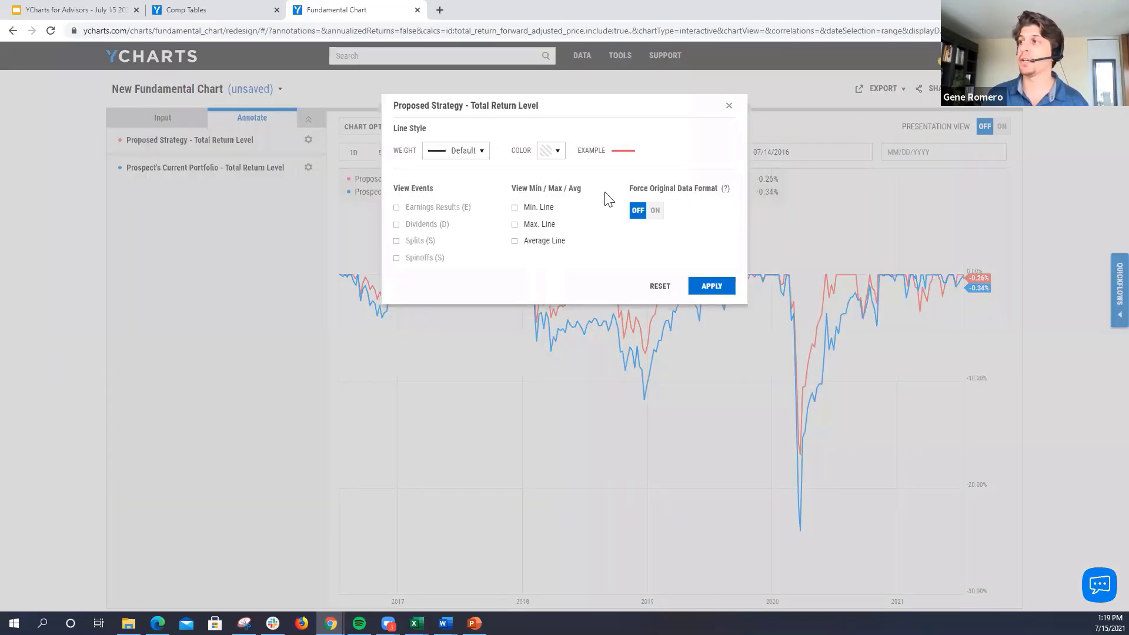
click(652, 213)
click(637, 210)
click(540, 208)
click(710, 287)
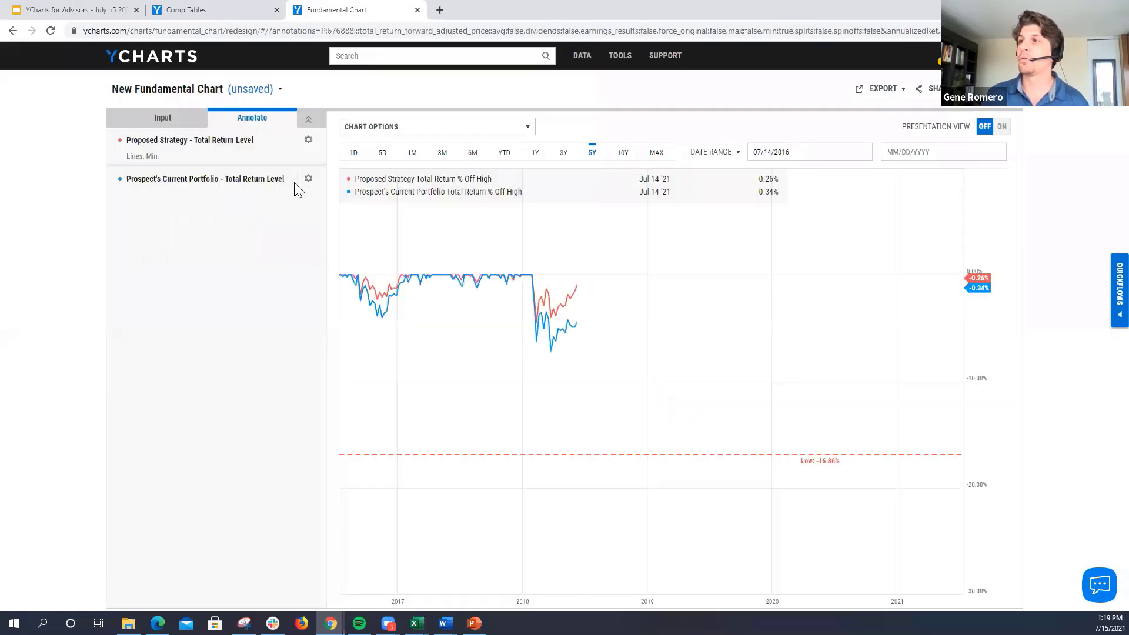
Step: Annotate the Prospect's Current Portfolio total return series with a Min. Line
click(308, 179)
click(523, 208)
click(695, 289)
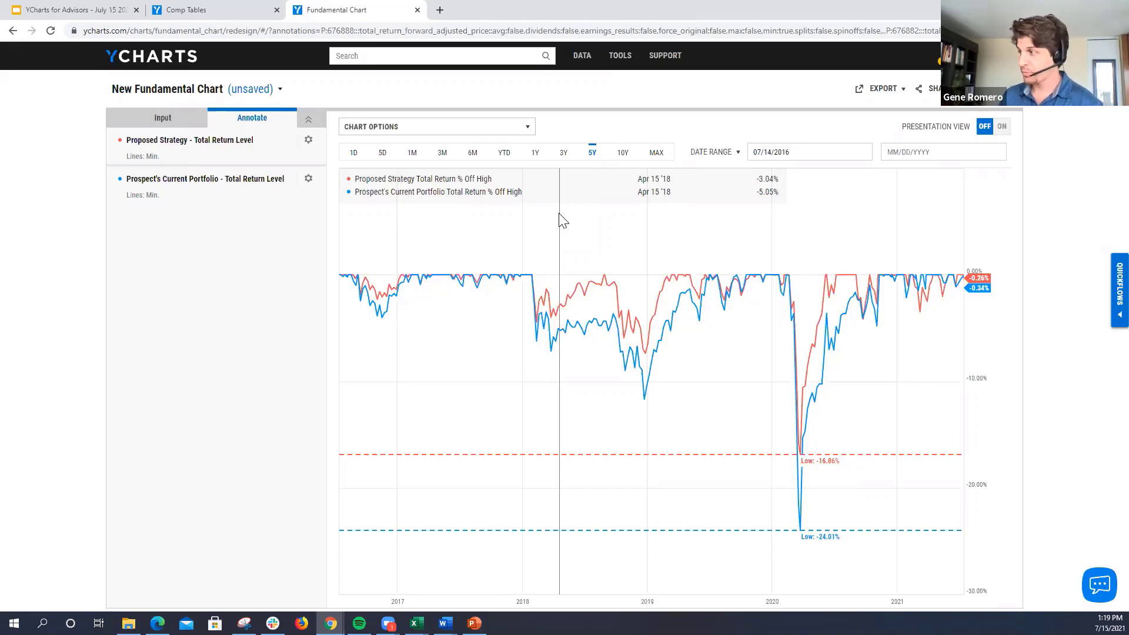
Step: Run the Basic Info Comparison for the Proposed Strategy and Prospect's Current Portfolio, and collapse the comp table's metrics list
click(1118, 301)
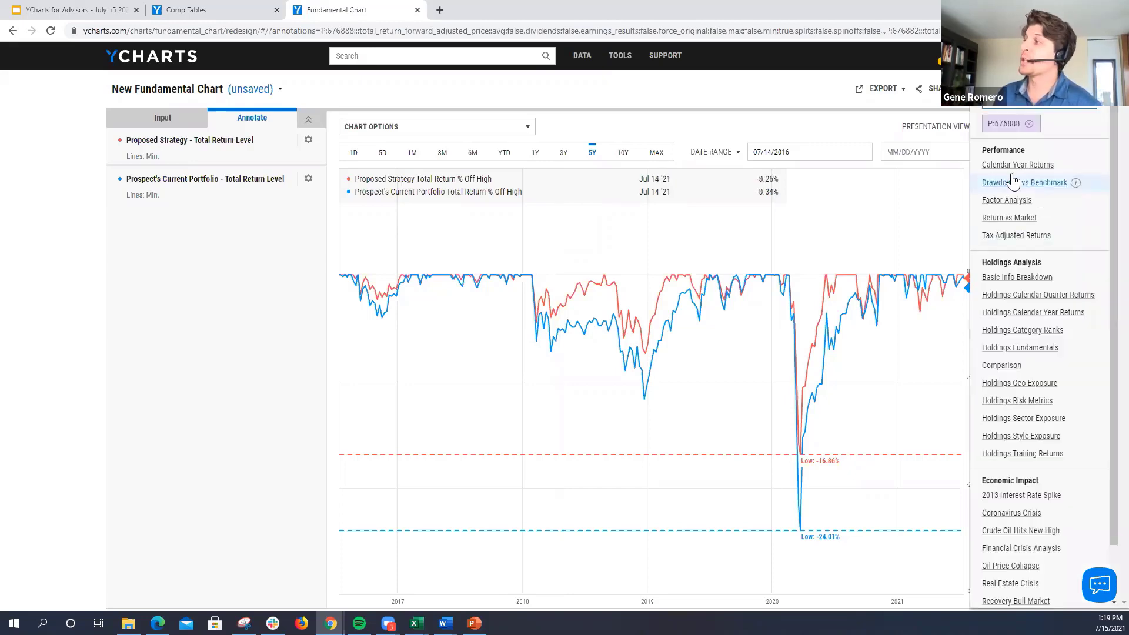
click(1066, 78)
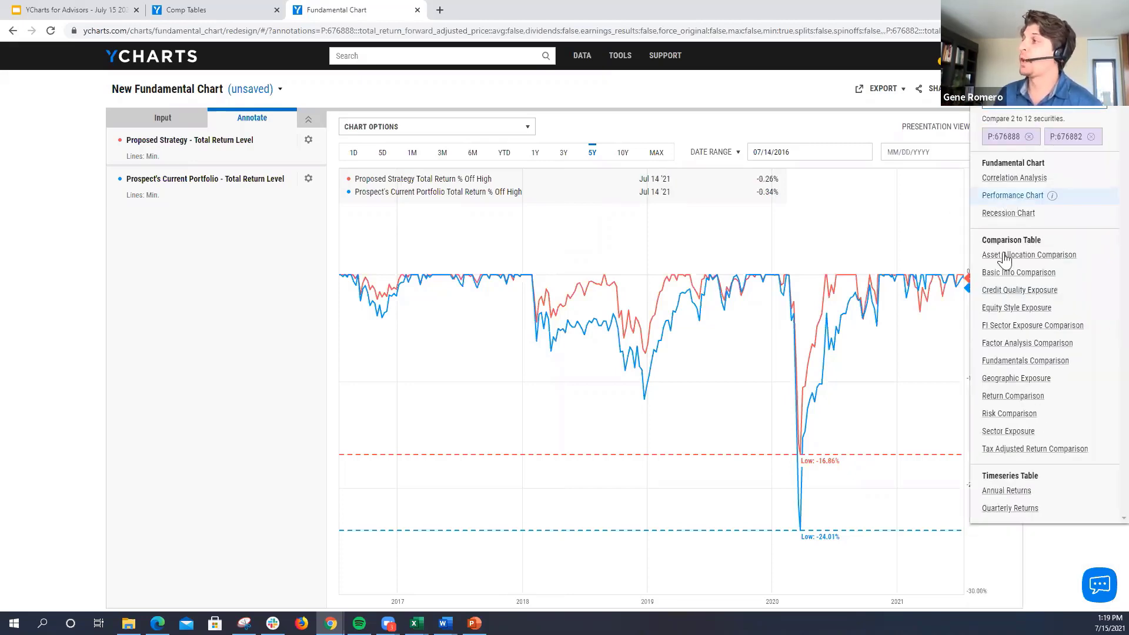
click(1008, 274)
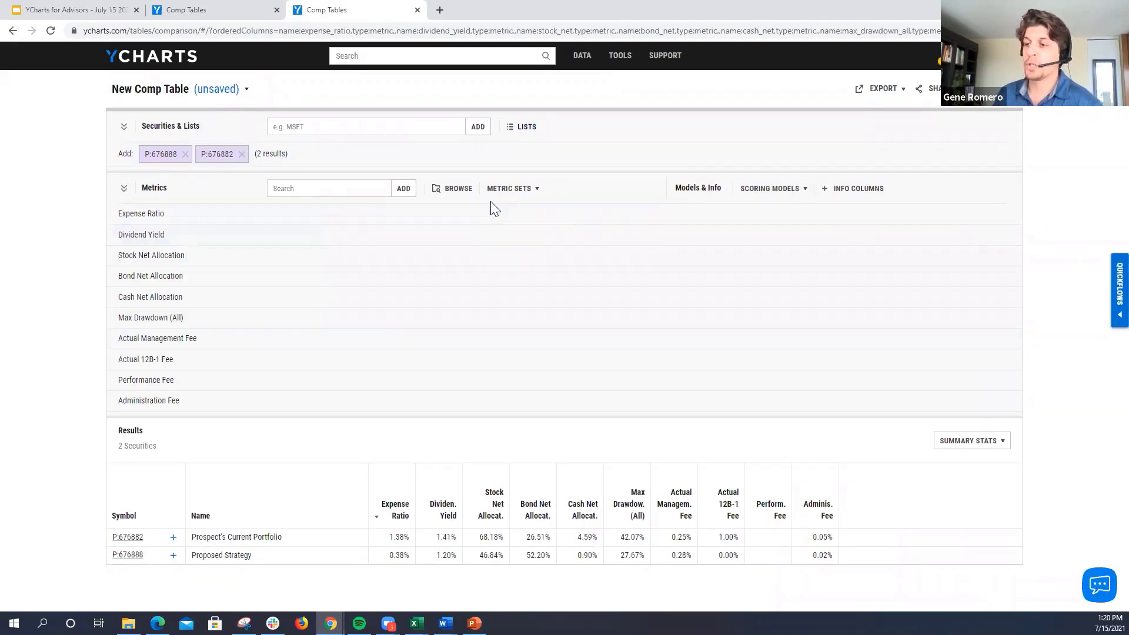
click(123, 188)
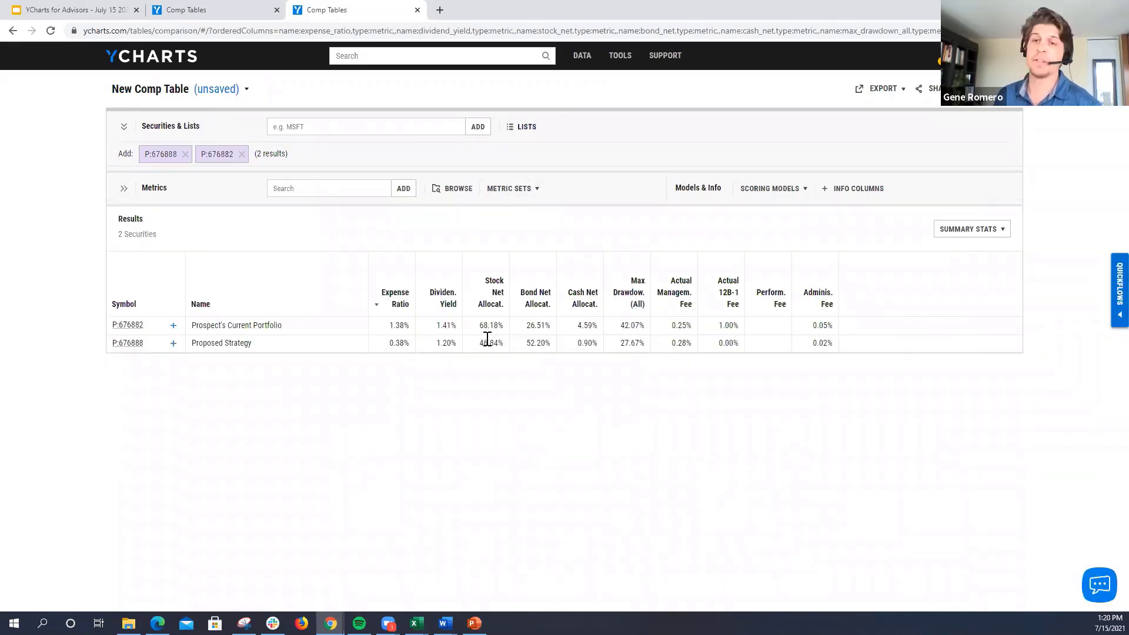
Step: Open the Proposed Strategy portfolio from the comp table and start a (FINRA-Reviewed) Comprehensive Comparison Report
click(129, 345)
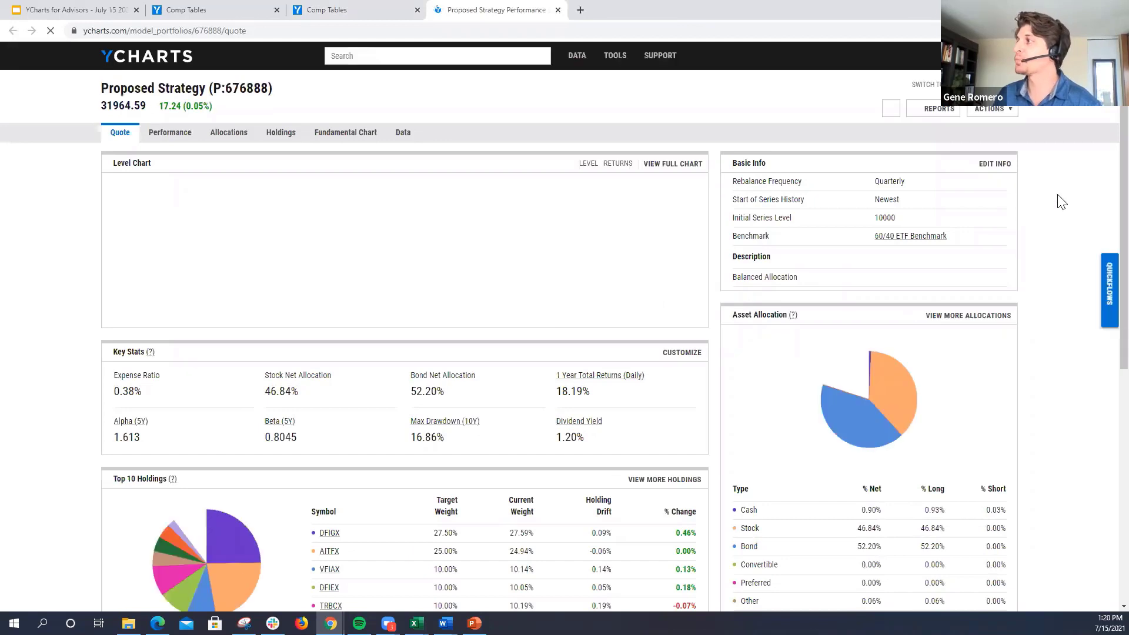
click(935, 109)
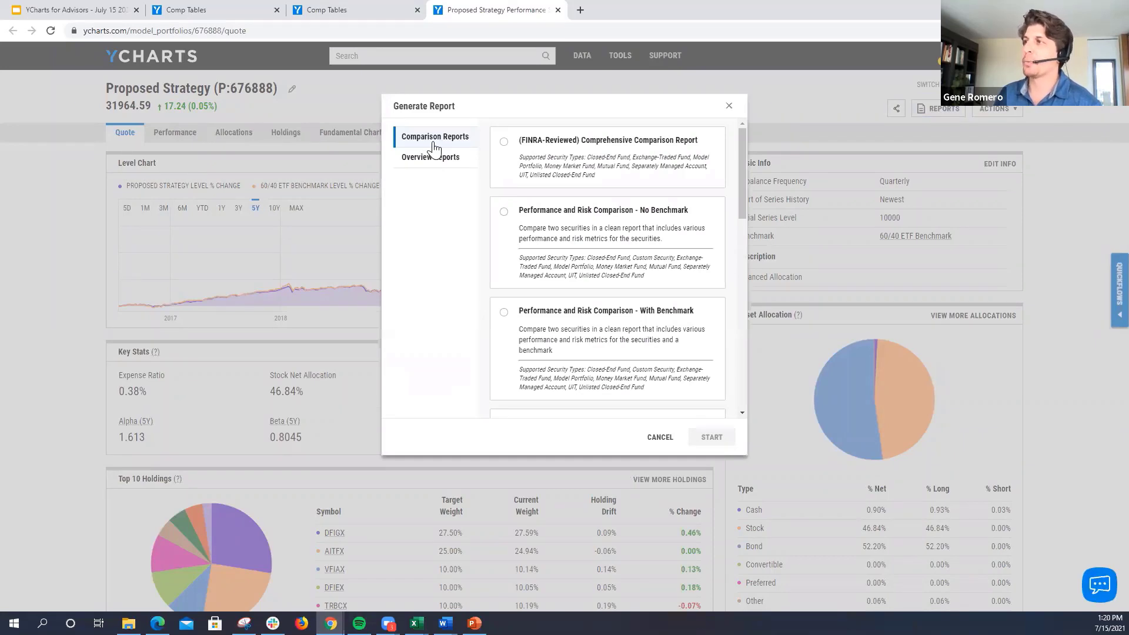
click(516, 148)
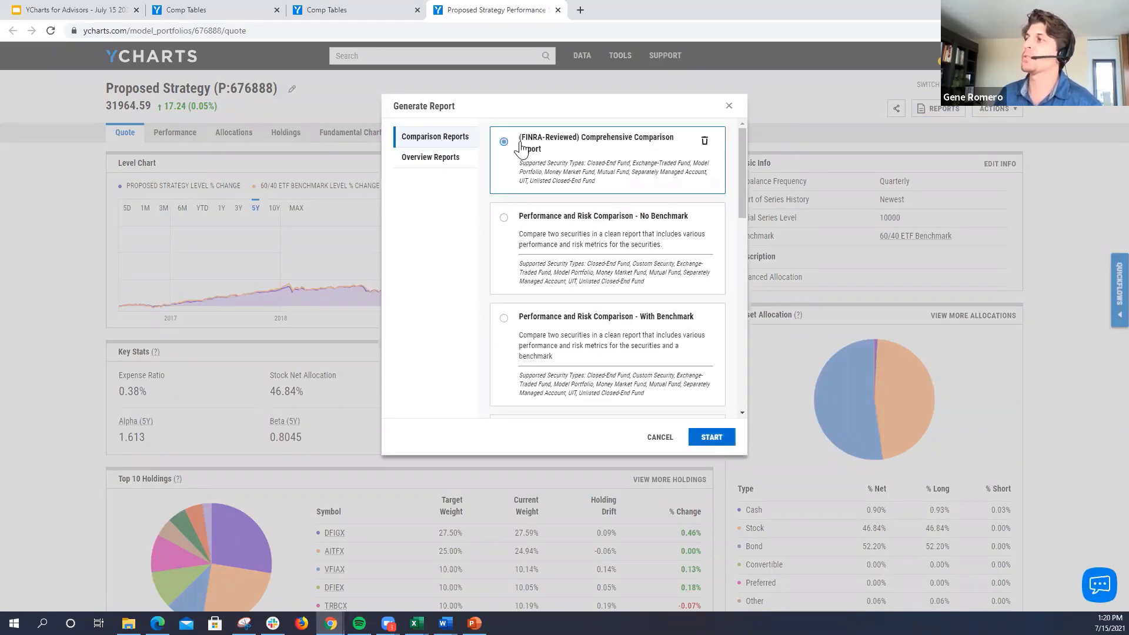
click(712, 438)
Step: Choose Prospect's Current Portfolio as the item to compare against the Proposed Strategy and continue to the report customization
click(487, 165)
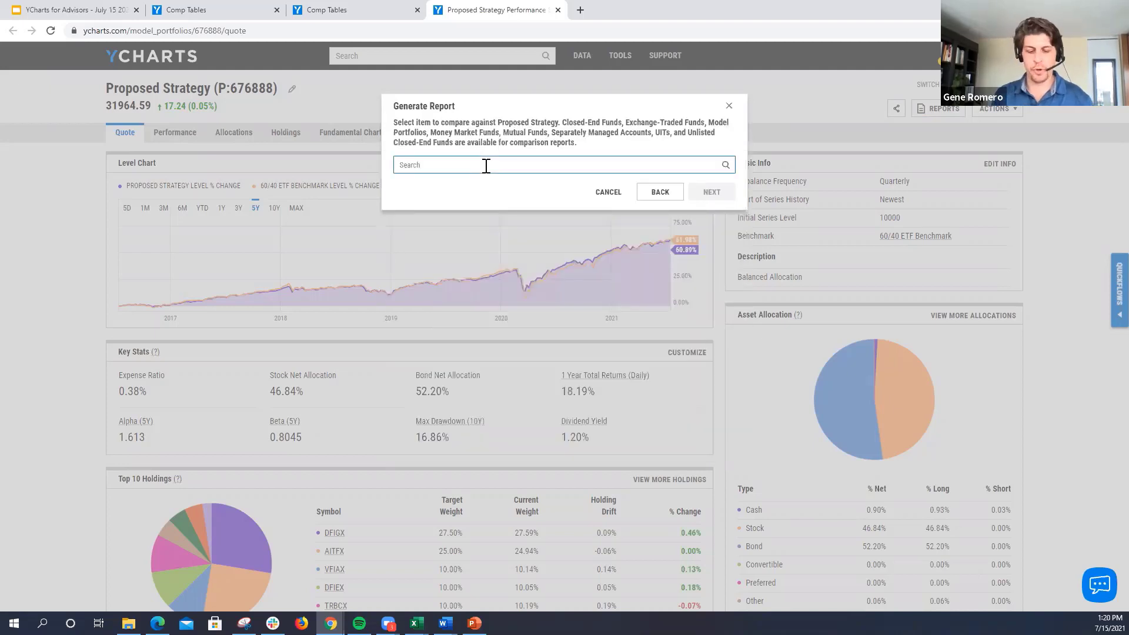
text(propo)
key(BackSpace)
key(BackSpace)
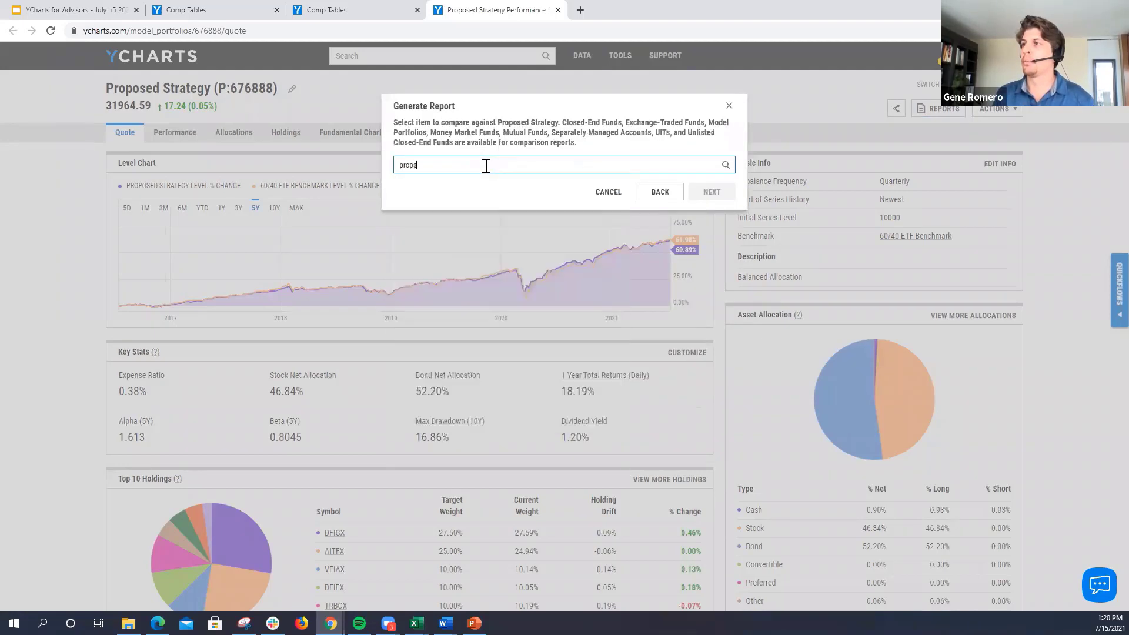
text(s)
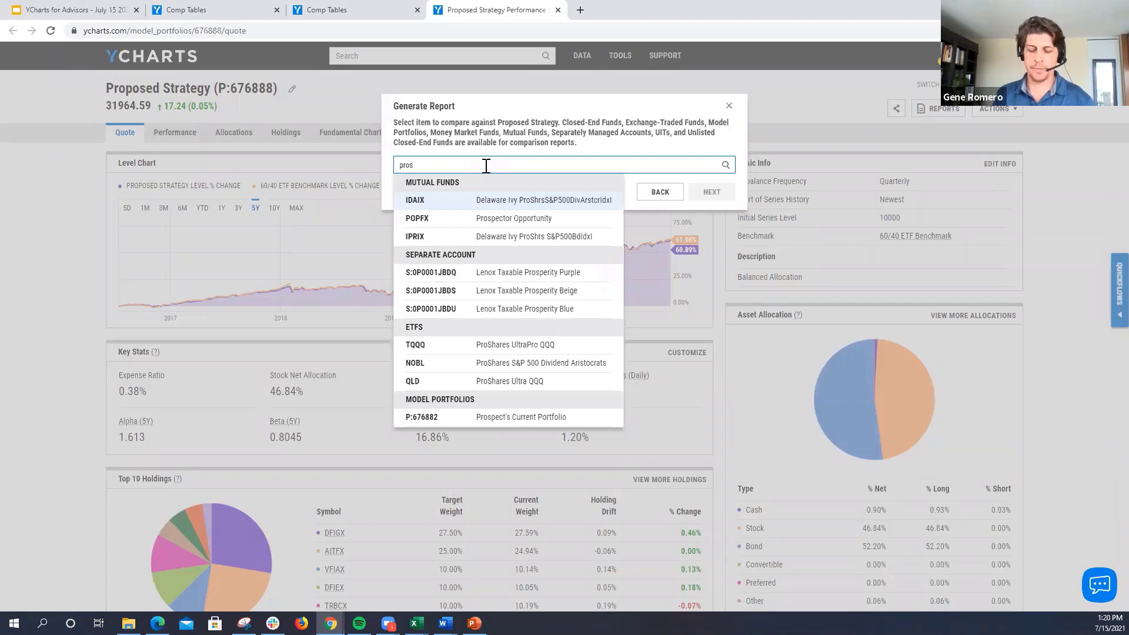
text(pect)
click(518, 255)
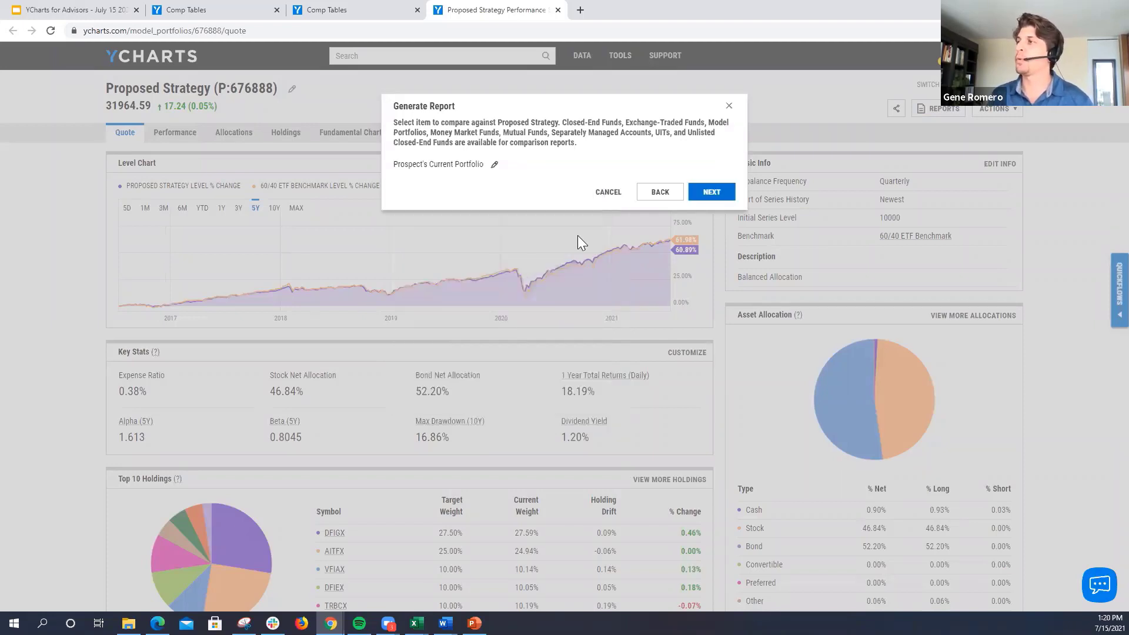
click(711, 191)
Step: Enter "Amazed Prospect" as the report's Prepared for recipient and generate the comparison report
click(524, 169)
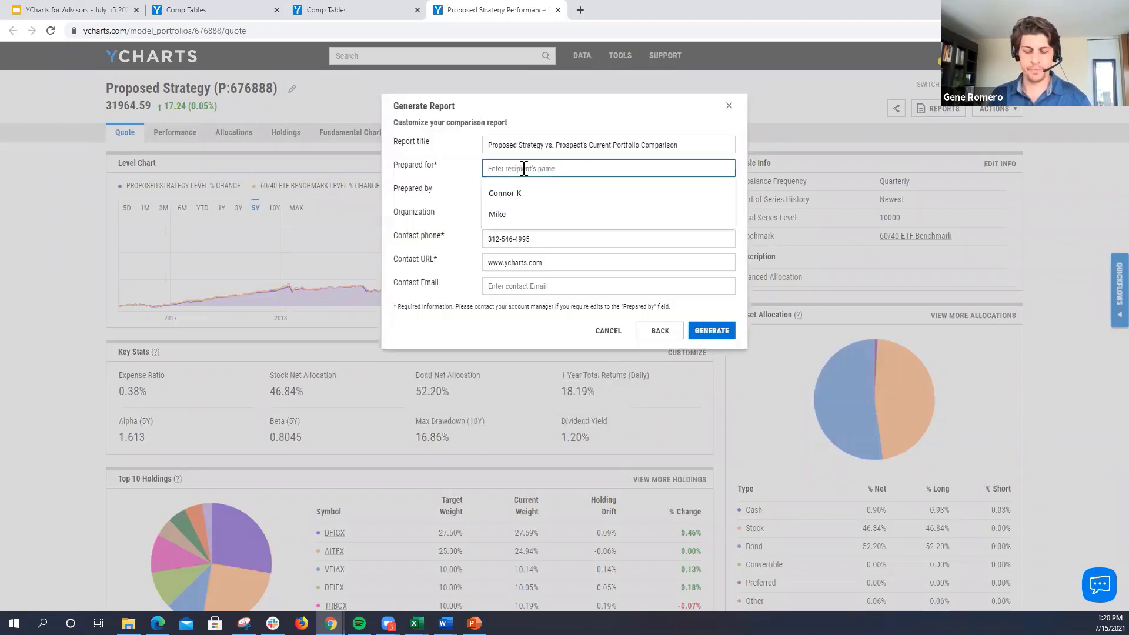
text(Prospec)
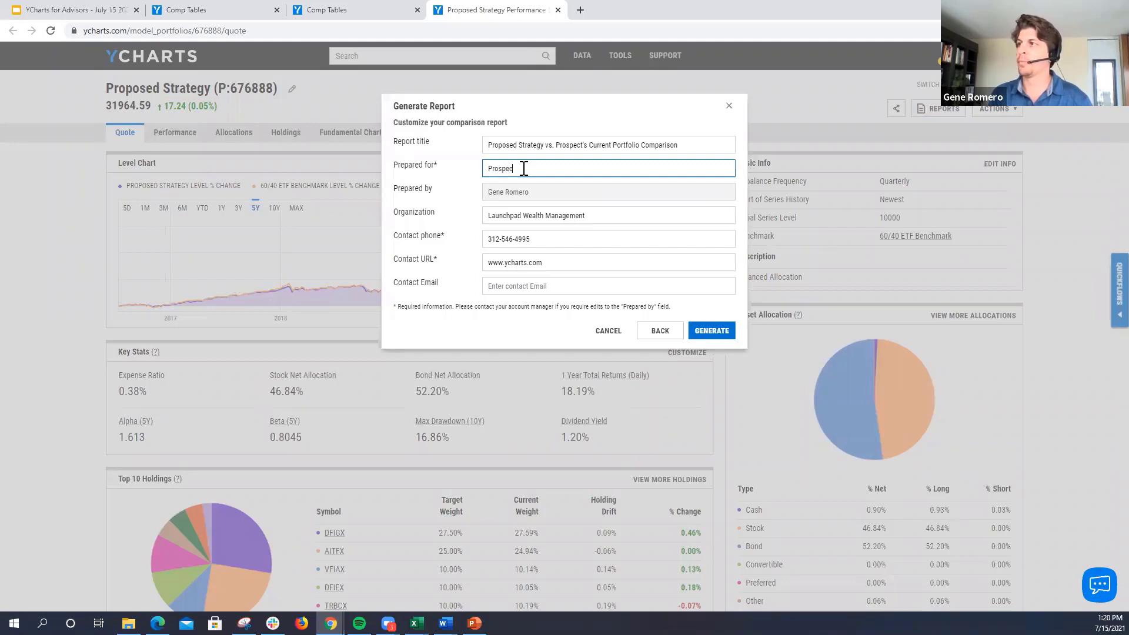
text(t)
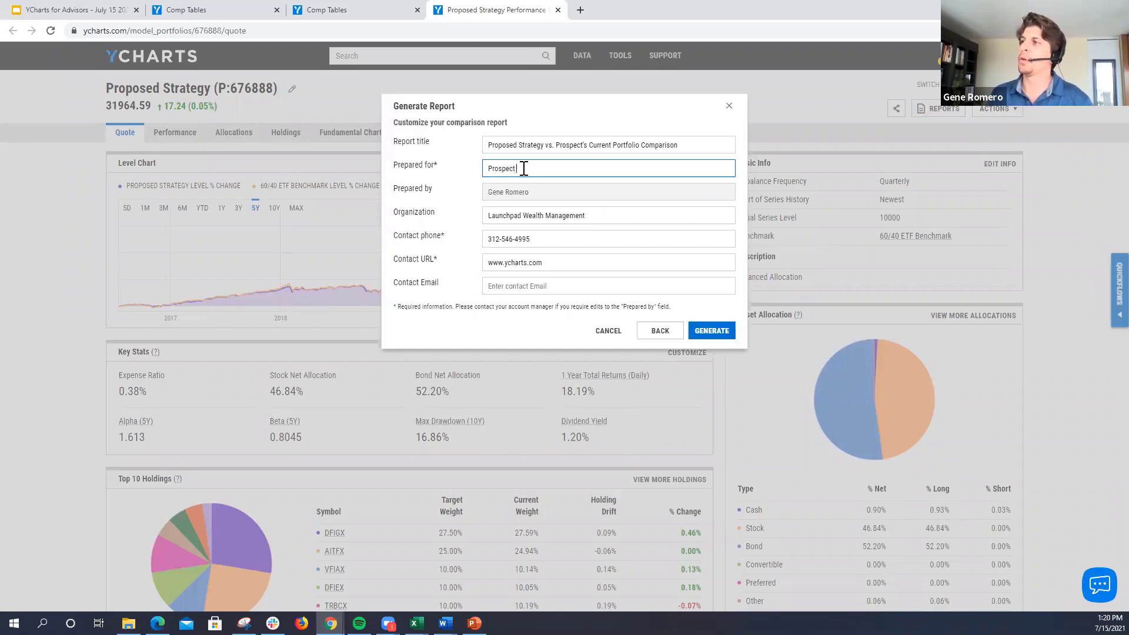
click(485, 170)
text(Amazed)
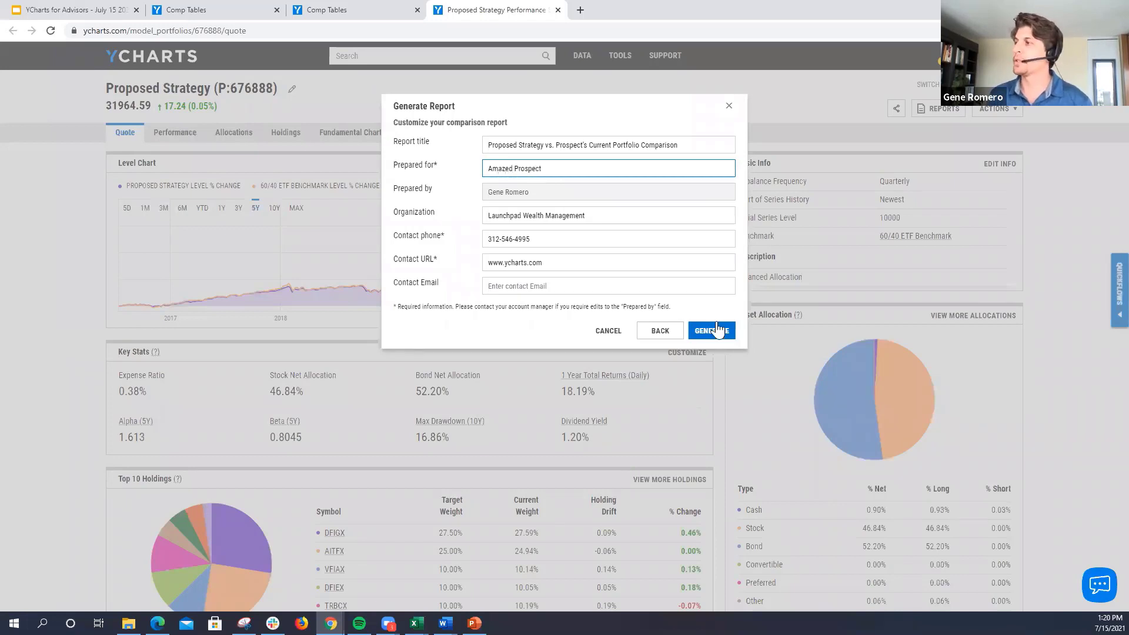
click(717, 324)
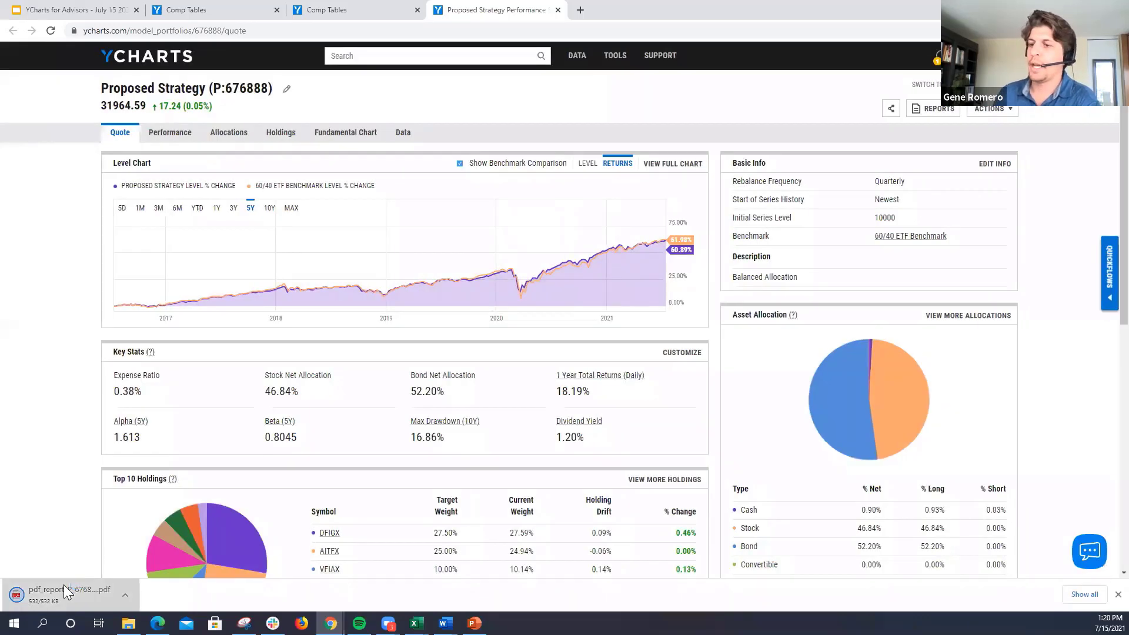
Step: Open the generated PDF report, enlarge it to 175% and go to page 2
click(64, 584)
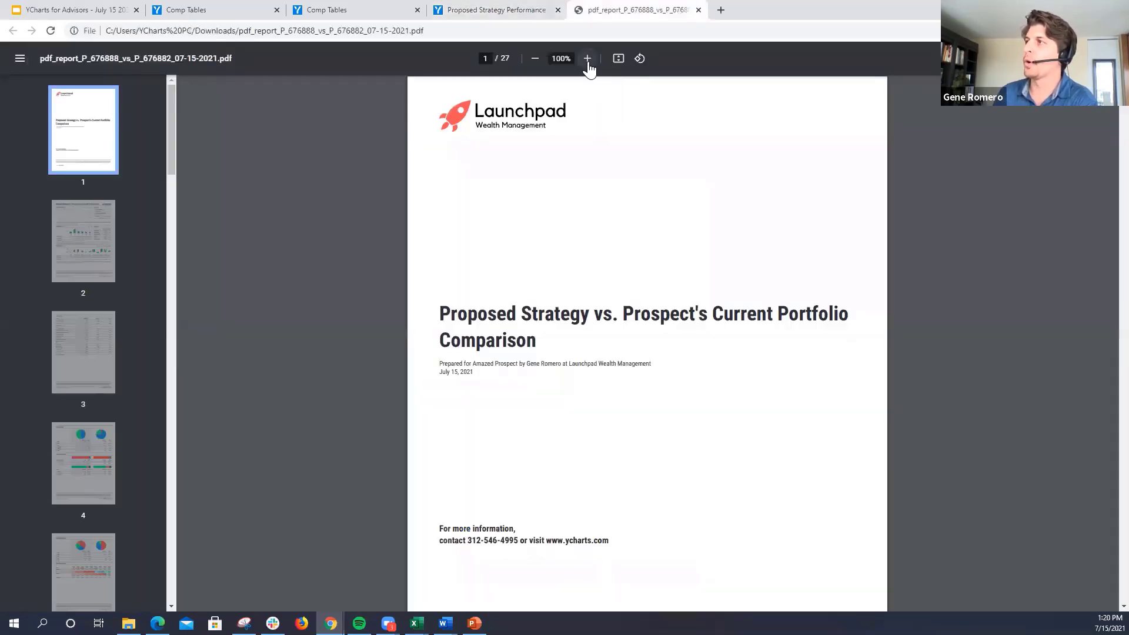
click(588, 60)
click(588, 60)
click(589, 60)
click(589, 60)
click(66, 254)
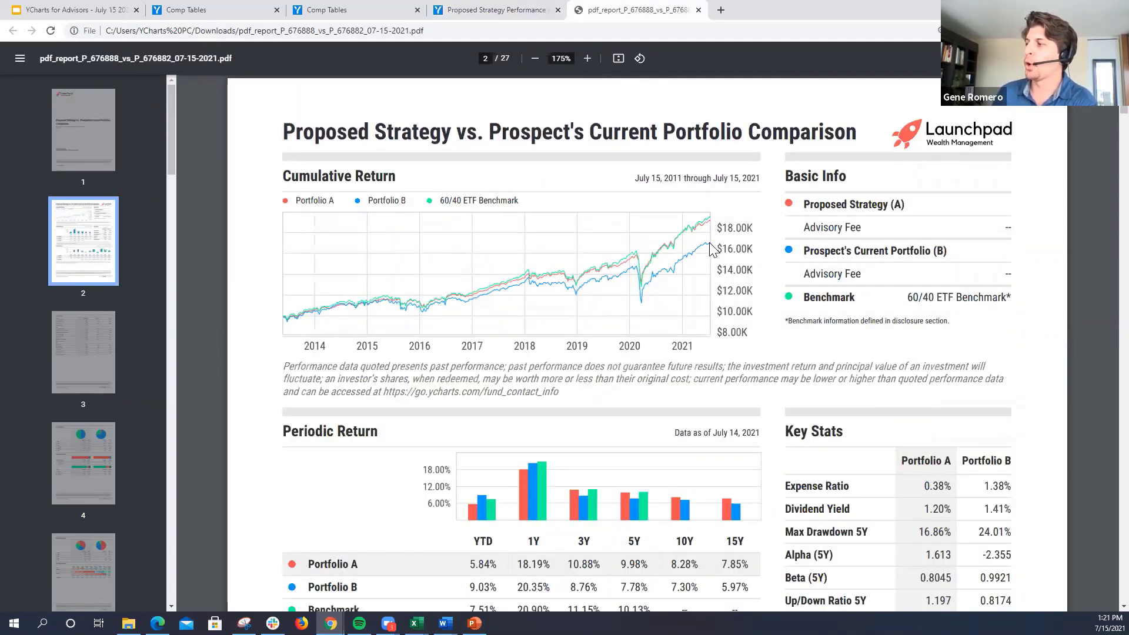
Step: Compare both portfolios' expense ratio and 5-year max drawdown under Key Stats, and view the report's Fundamentals and Asset Allocation pages
double_click(958, 488)
click(934, 489)
drag(934, 489, 1003, 487)
click(1002, 487)
scroll(994, 487, down, 1)
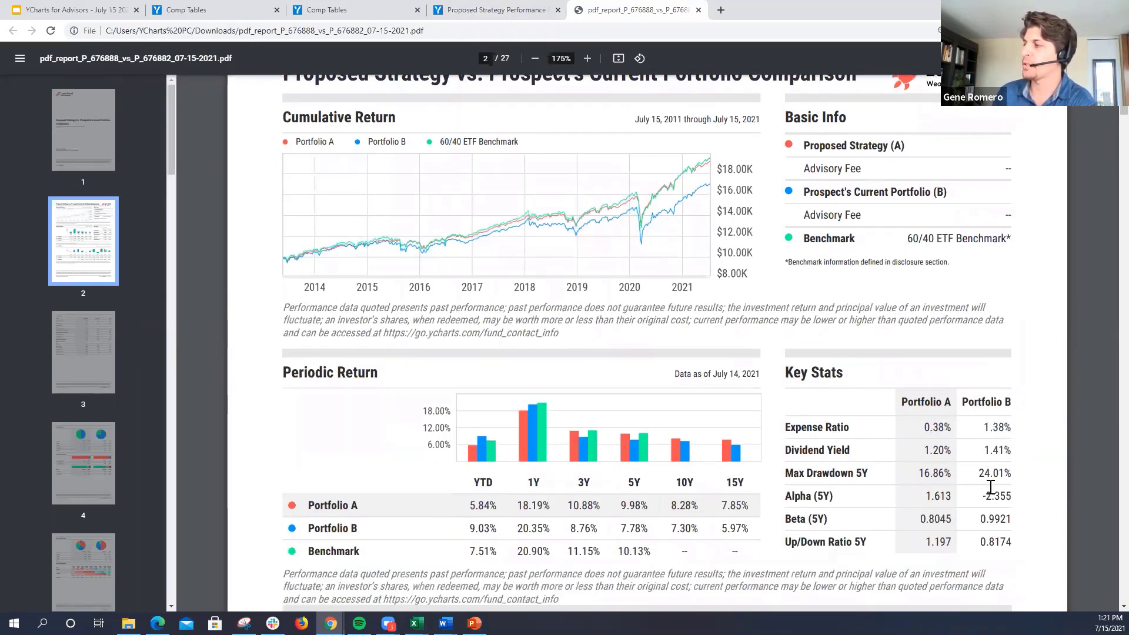
drag(918, 474, 953, 474)
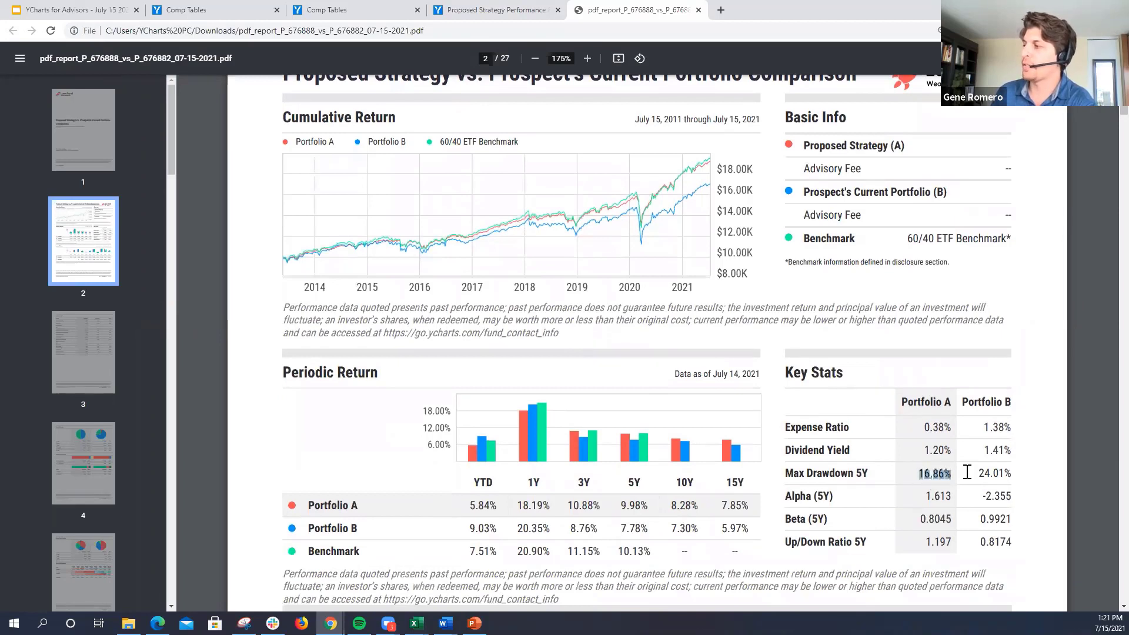
double_click(1002, 474)
click(980, 475)
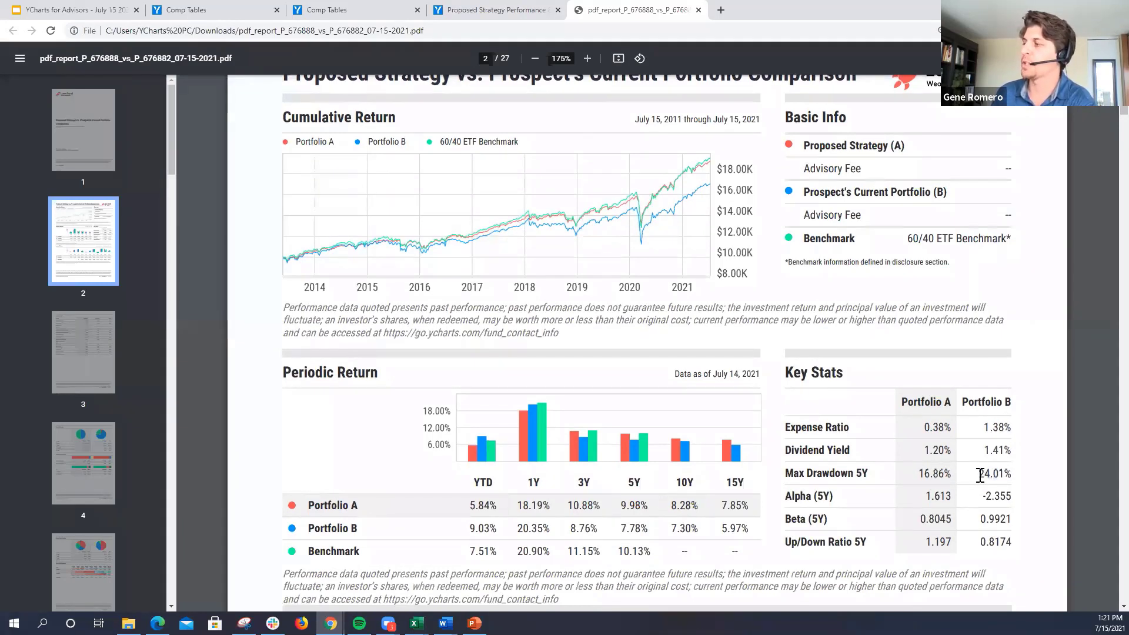
click(98, 346)
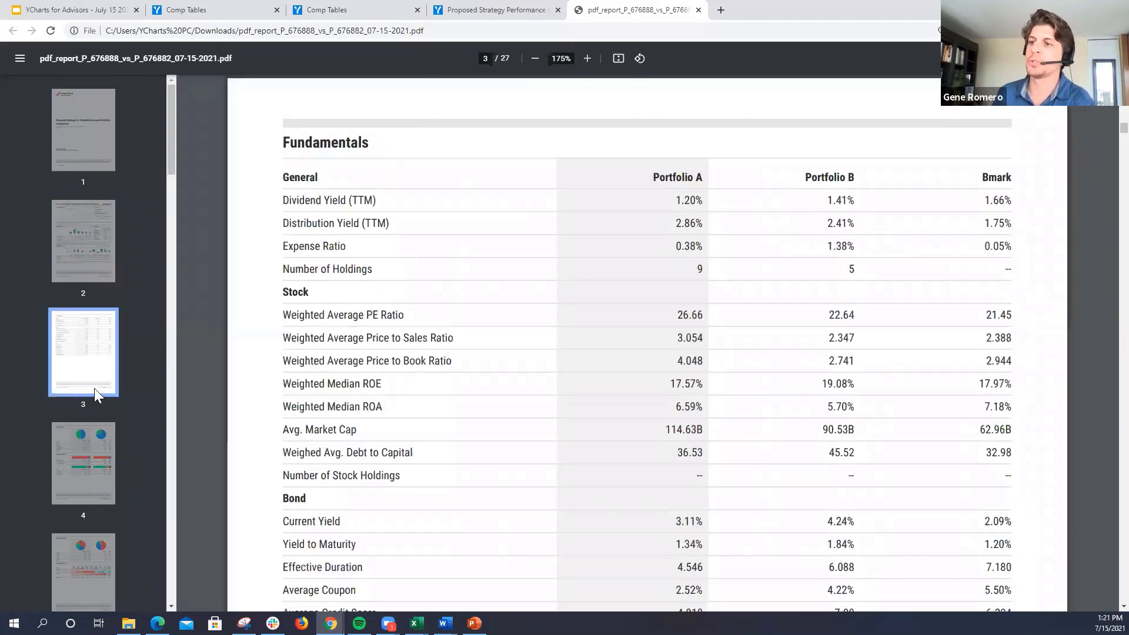
click(91, 452)
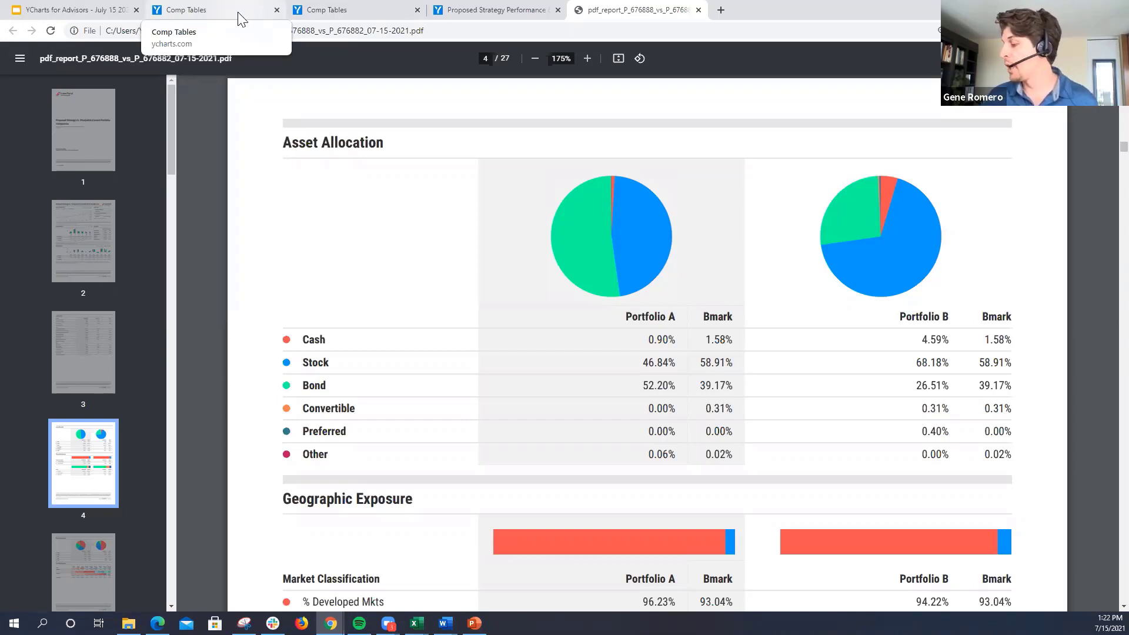
Step: Return to the holdings comp table's browser tab and open the Excel add-in's template list there
click(191, 20)
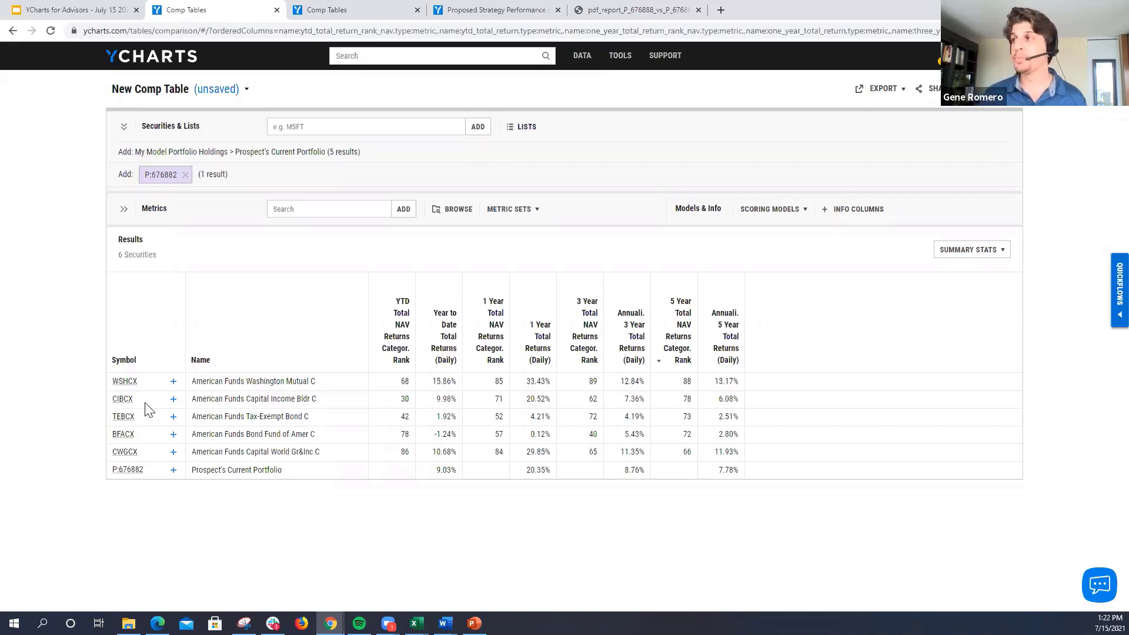
mouse_move(623, 61)
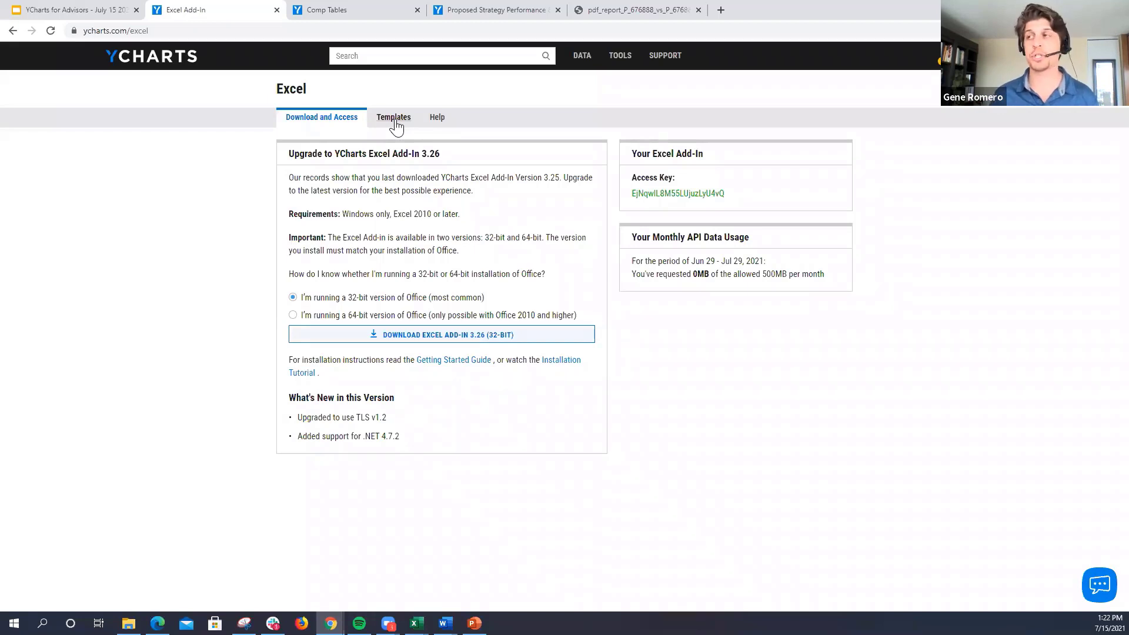
click(396, 121)
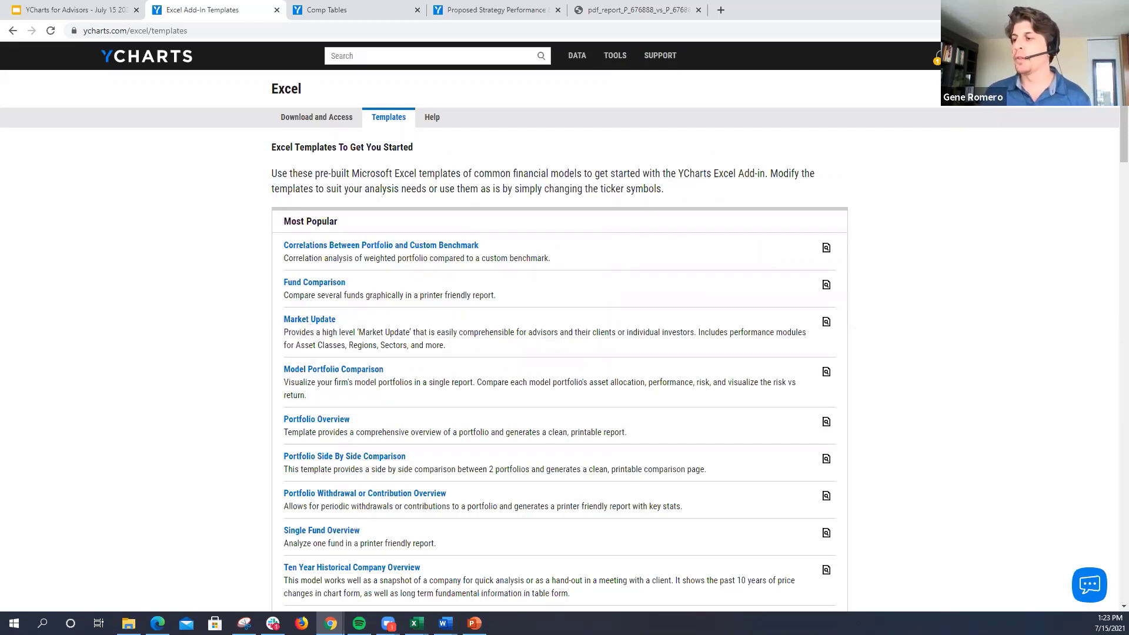
Step: Switch to the Market Update workbook in Excel and set its Return Snapshot Period to 3 Month
mouse_move(415, 623)
click(394, 588)
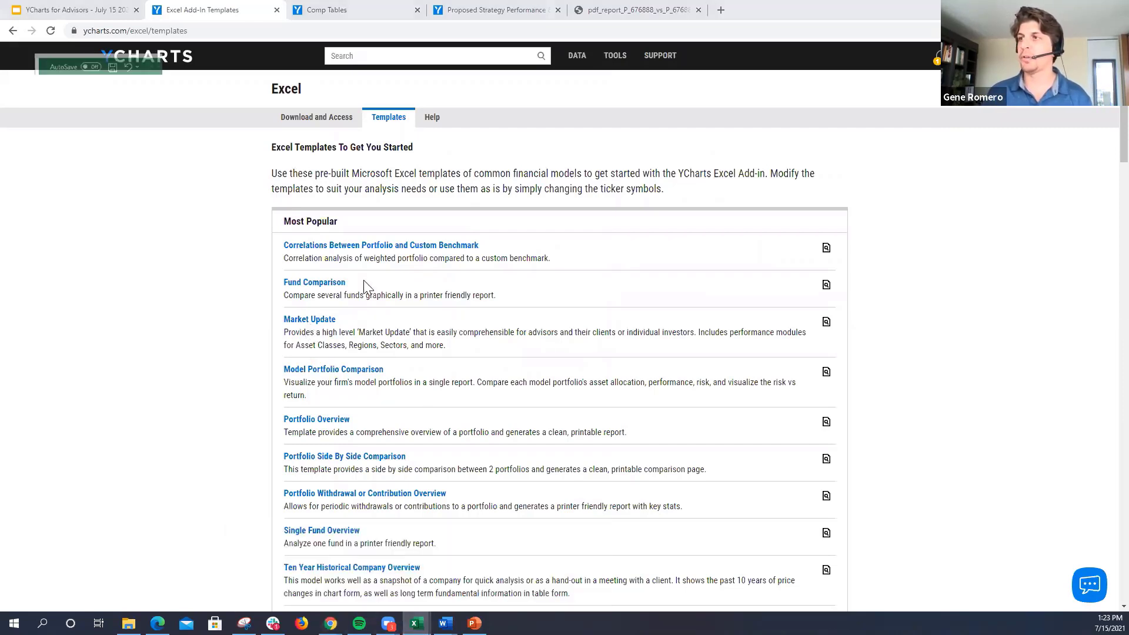
scroll(576, 324, up, 10)
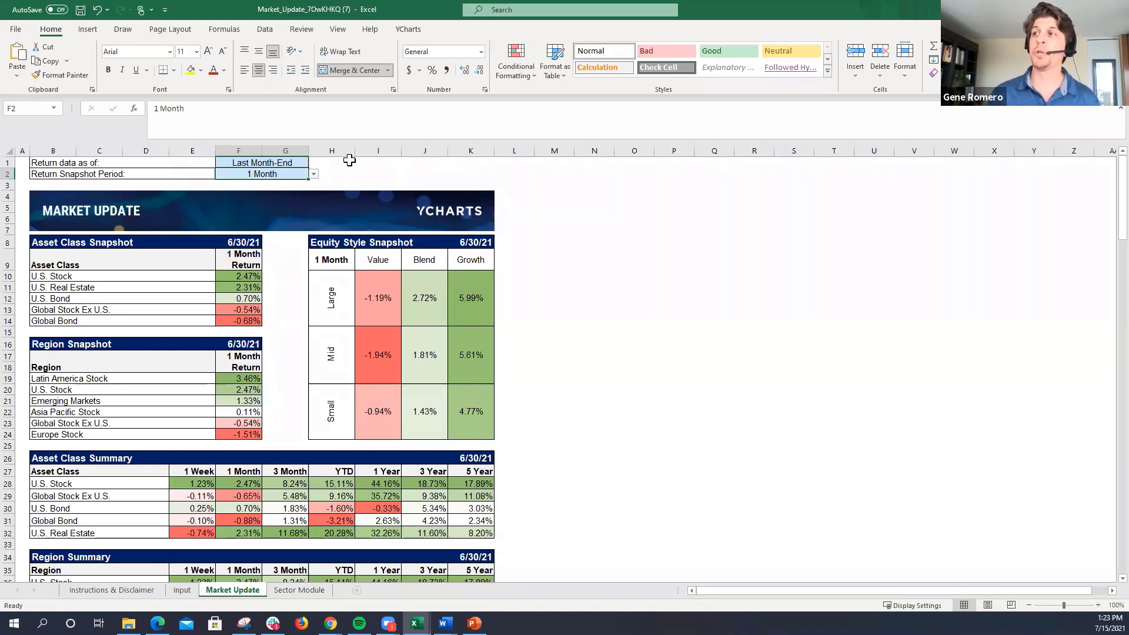
click(301, 164)
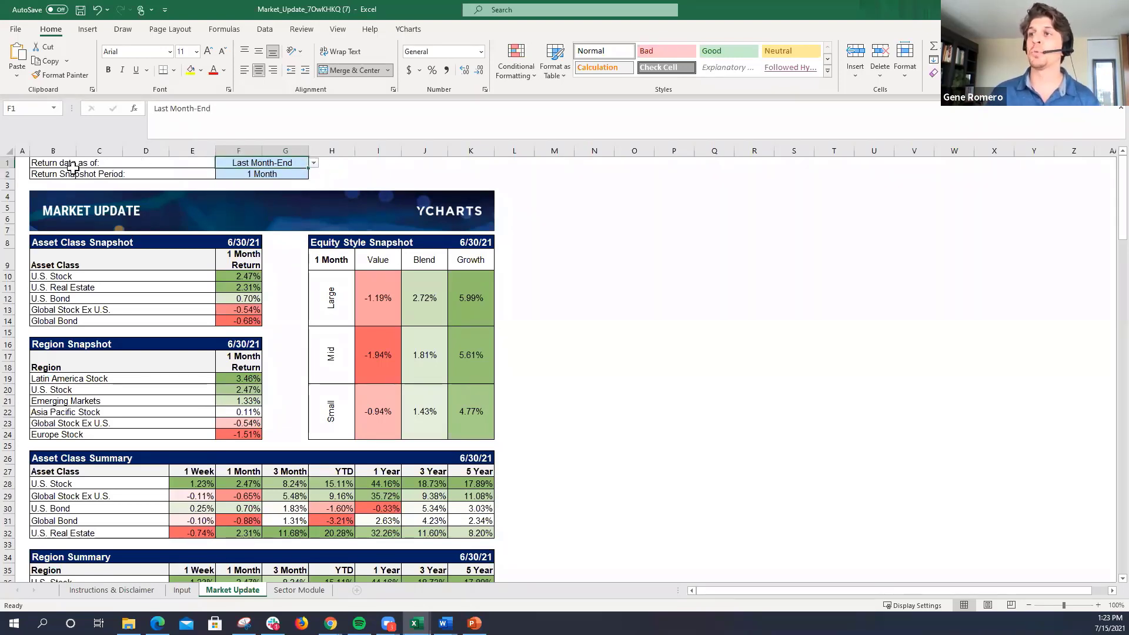
click(282, 176)
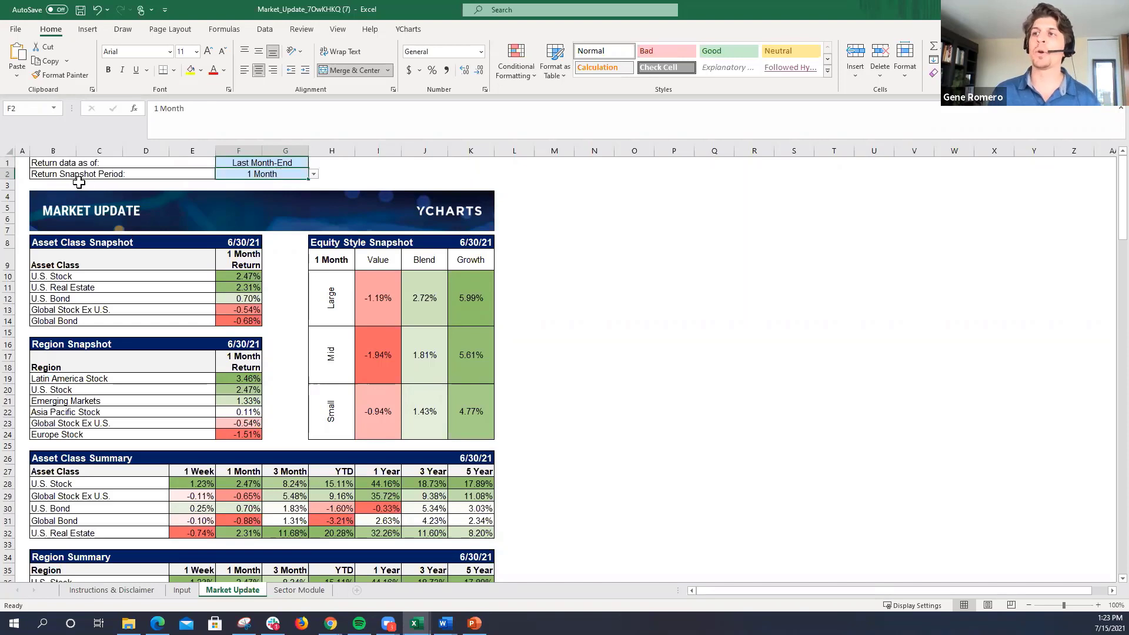
click(313, 175)
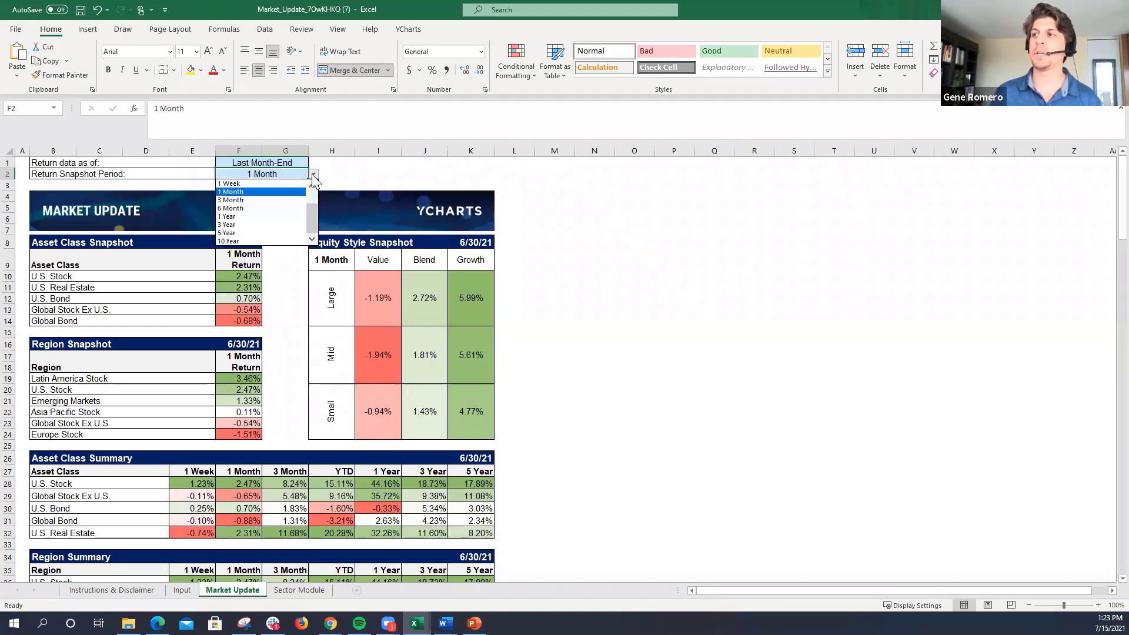
click(268, 200)
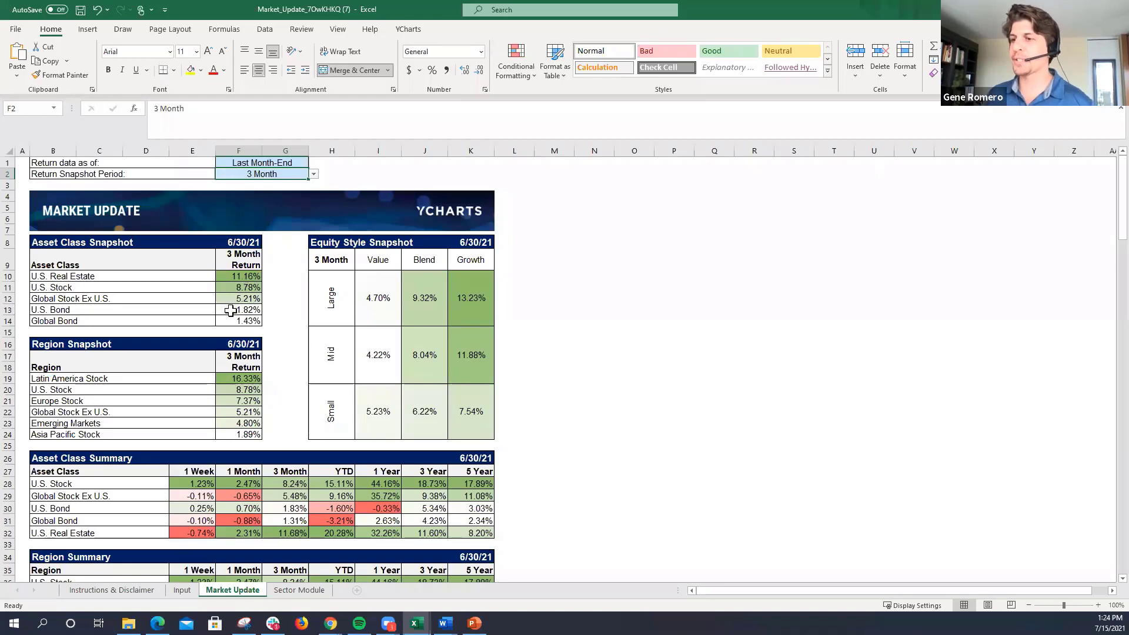
Step: Review the Market Update sheet's region, equity style and sector summaries, down to the Market Indicators section
scroll(231, 314, down, 11)
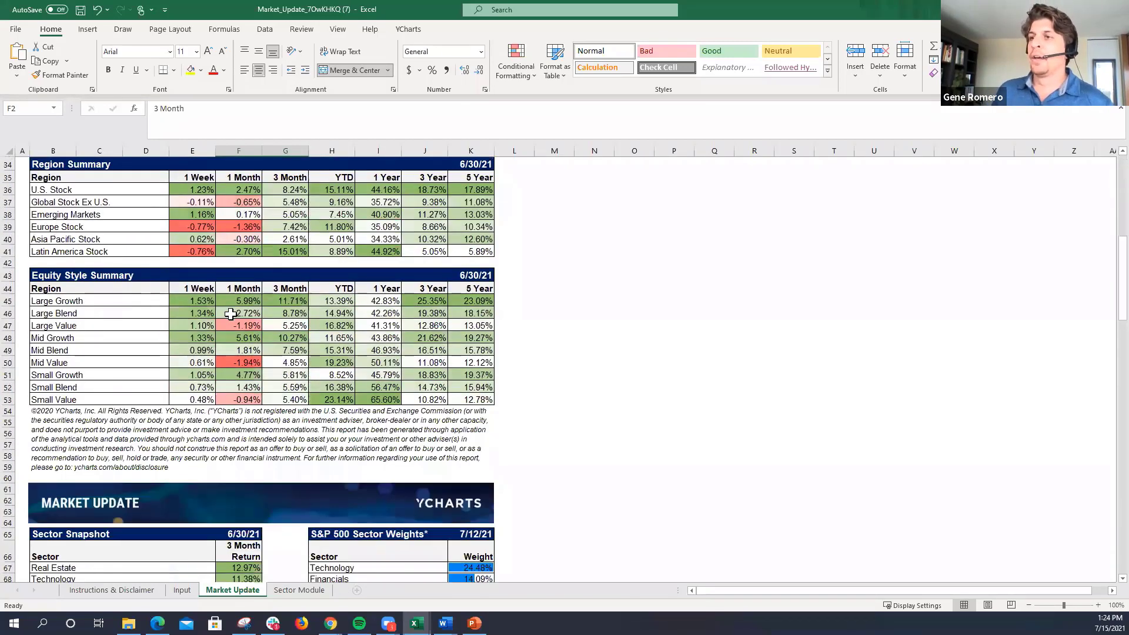
scroll(231, 314, down, 5)
scroll(231, 314, down, 2)
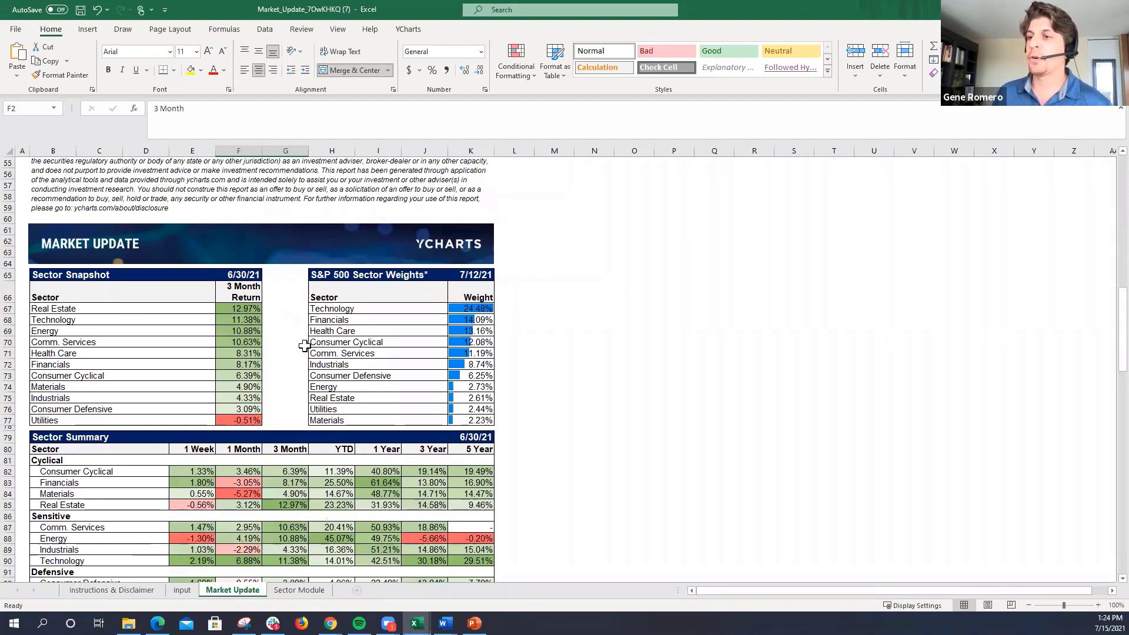
scroll(297, 352, down, 3)
scroll(295, 370, down, 6)
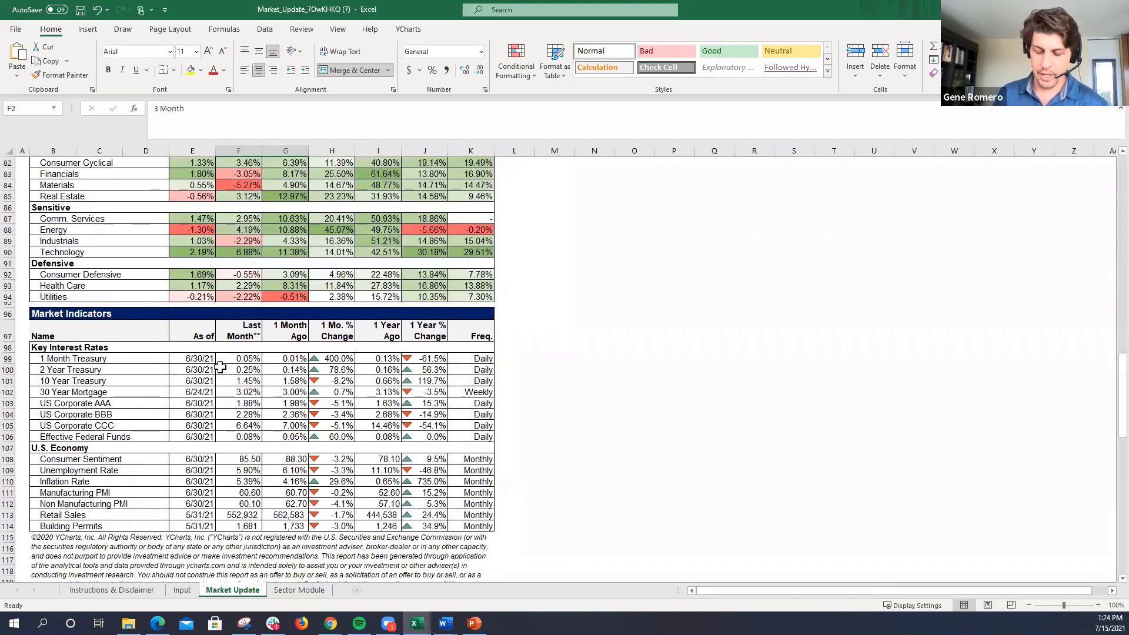
Step: Preview the printout of the Market Update sheet and return to the workbook
key(ctrl+p)
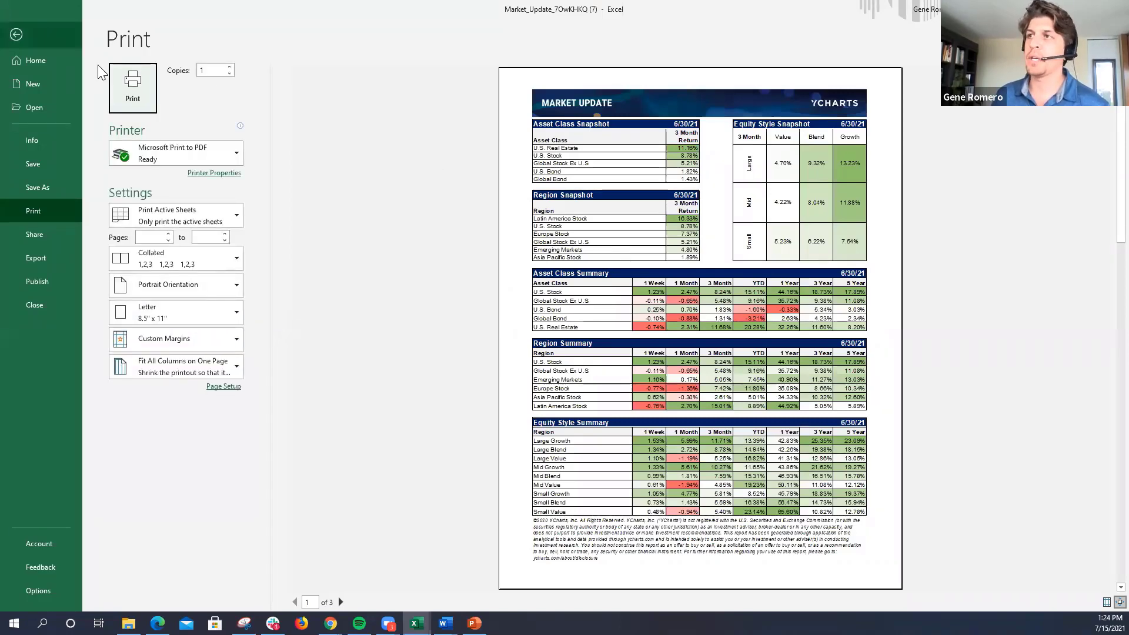
click(16, 34)
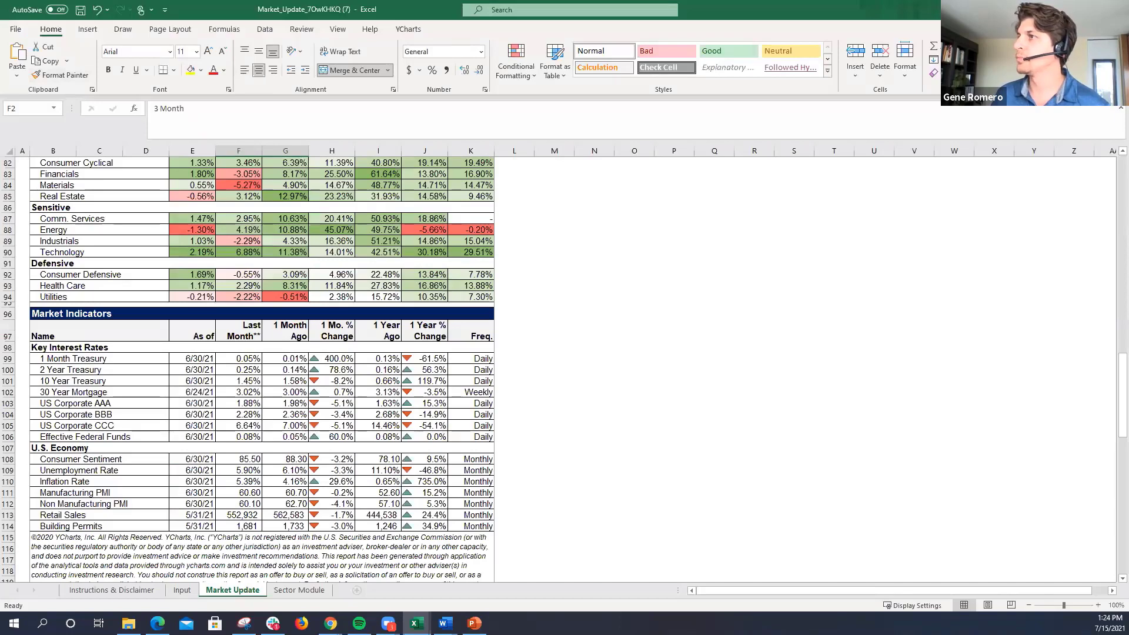
Step: Switch to the browser and open the Webinars section of the Resources category under YCharts Support Topics
key(alt+Tab)
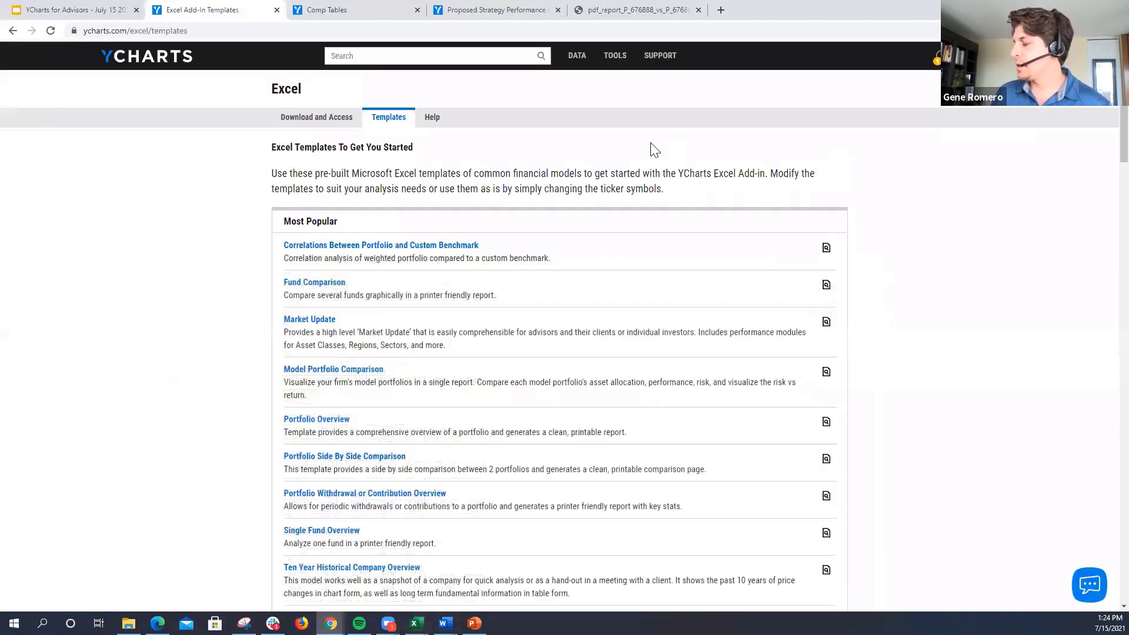
mouse_move(661, 57)
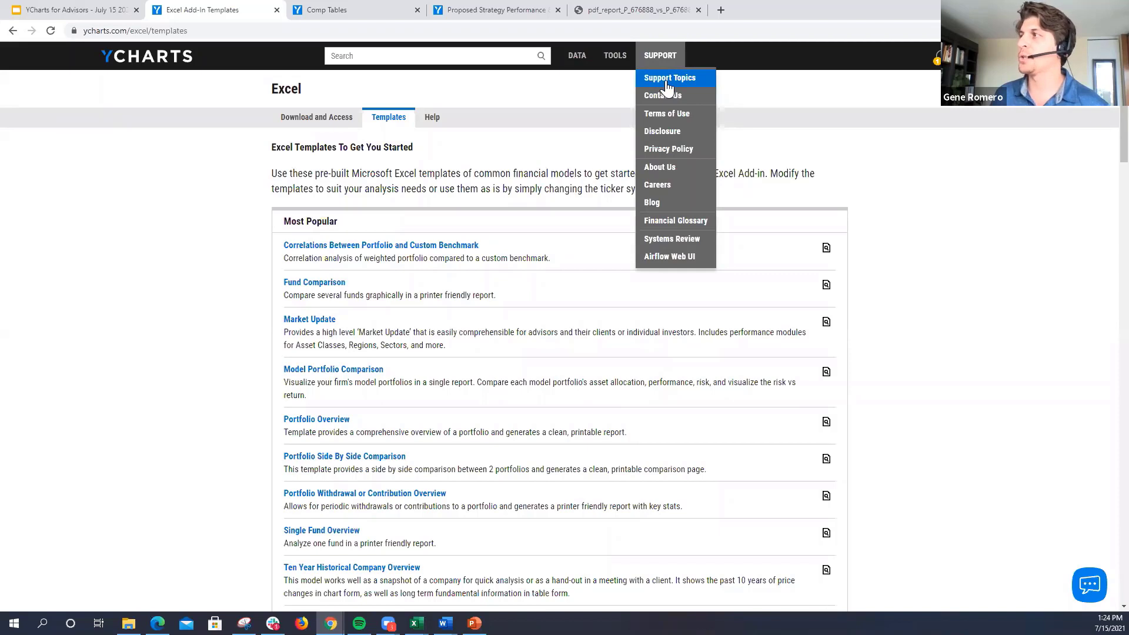
click(666, 87)
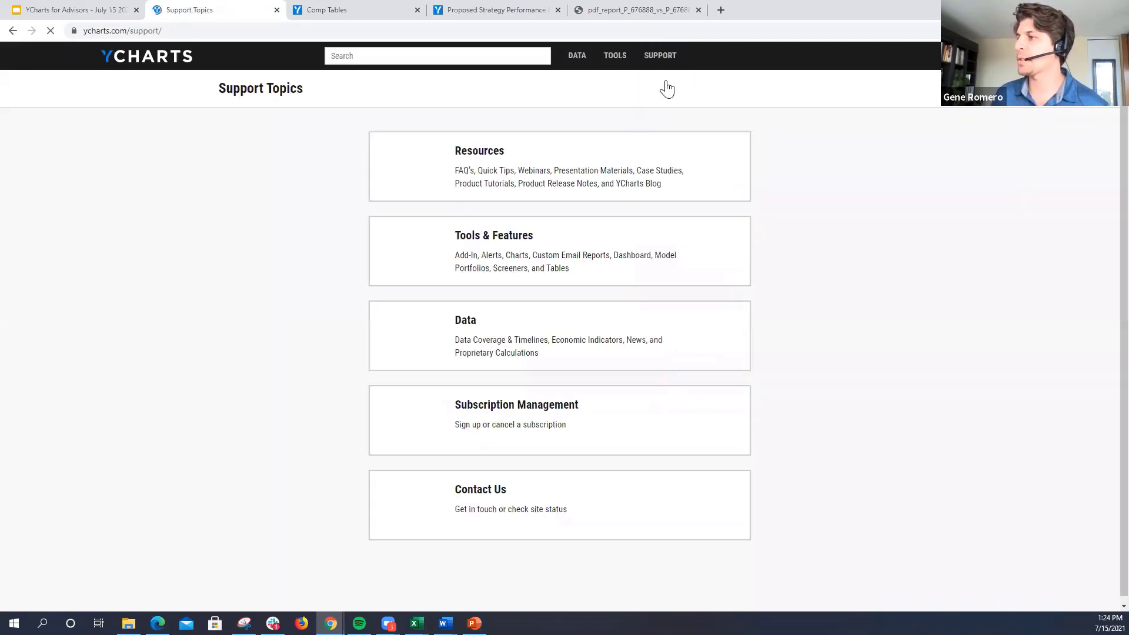
click(628, 165)
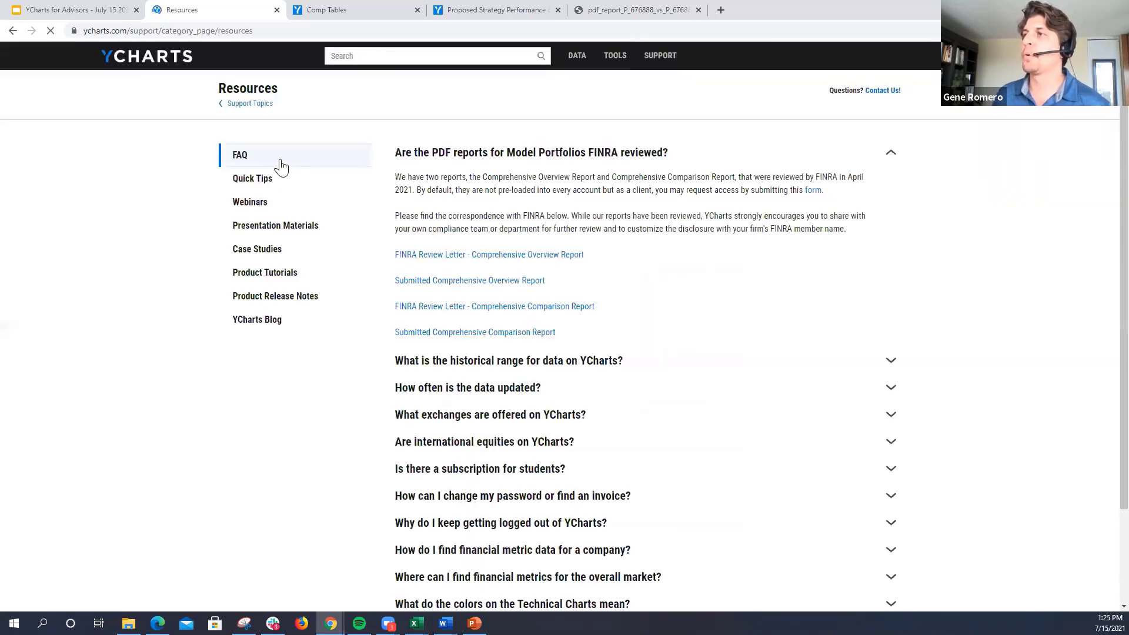
click(253, 207)
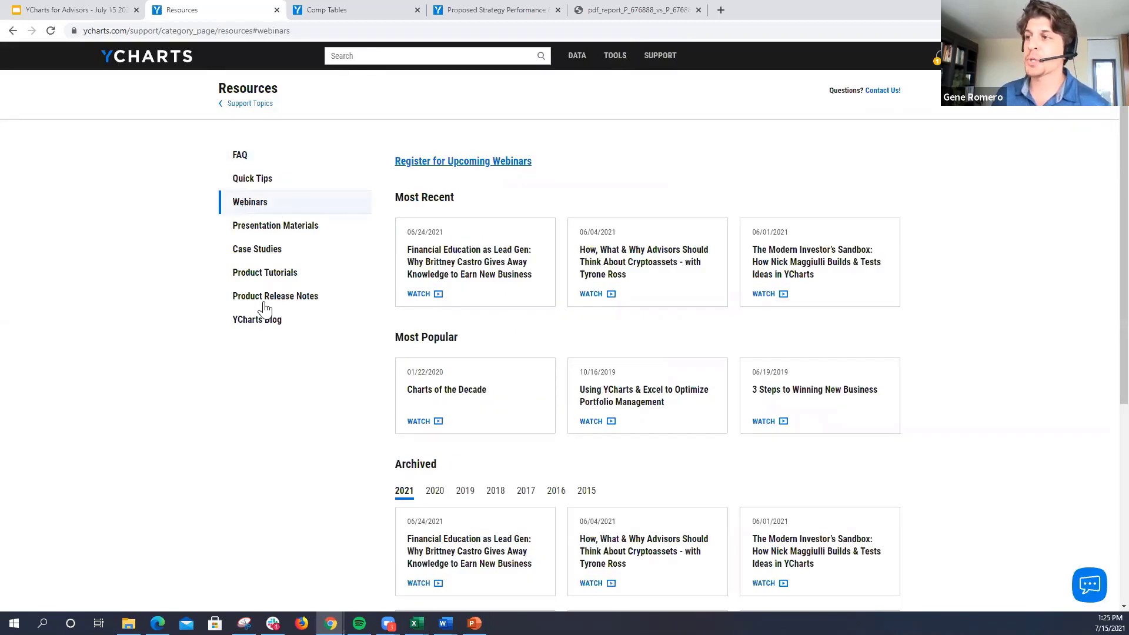
Step: Open the YCharts Blog from the support resources and go to the "Monthly Market Wrap: June 2021" post
click(263, 322)
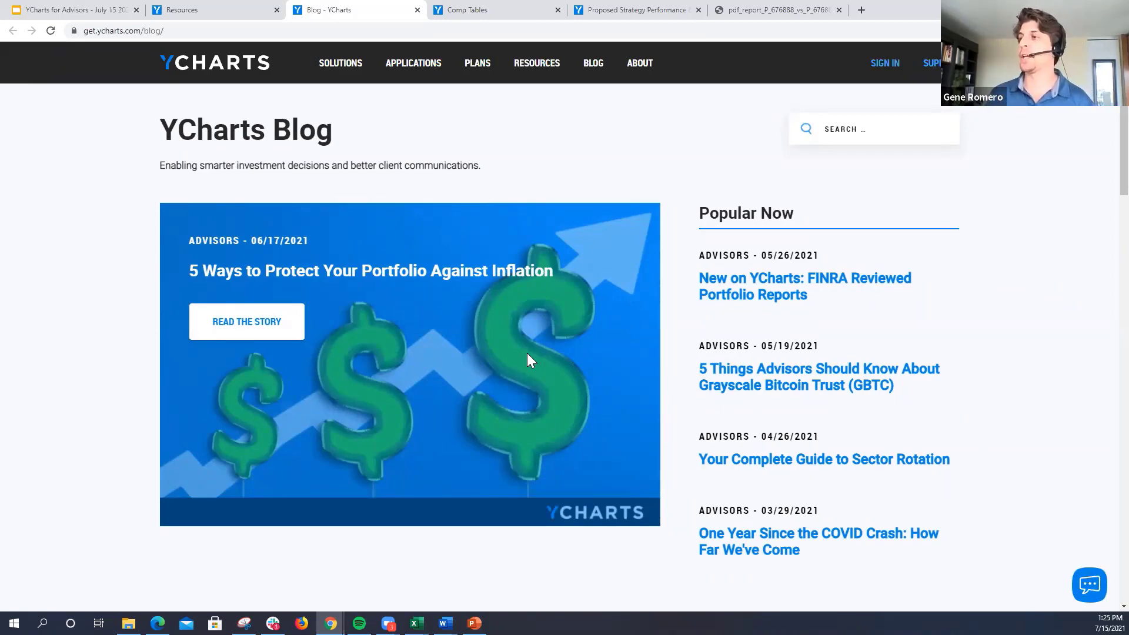
scroll(510, 356, down, 6)
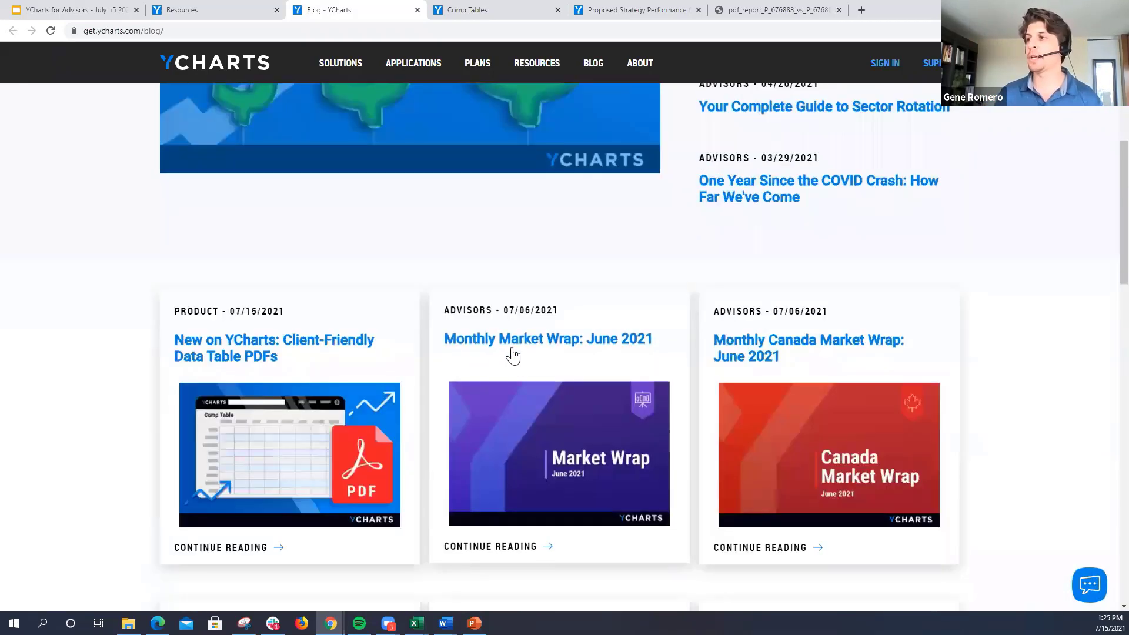
click(546, 342)
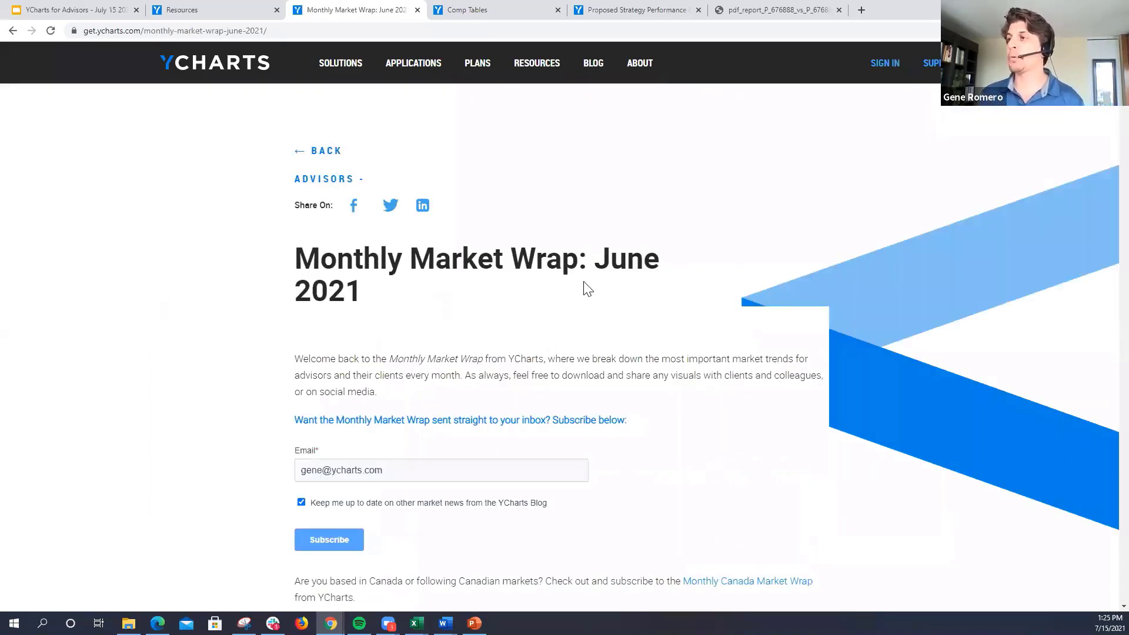
Step: Browse the post's visuals and open the "Flights to Safety" chart of inflation, gold and currencies for modification in YCharts
scroll(588, 288, down, 8)
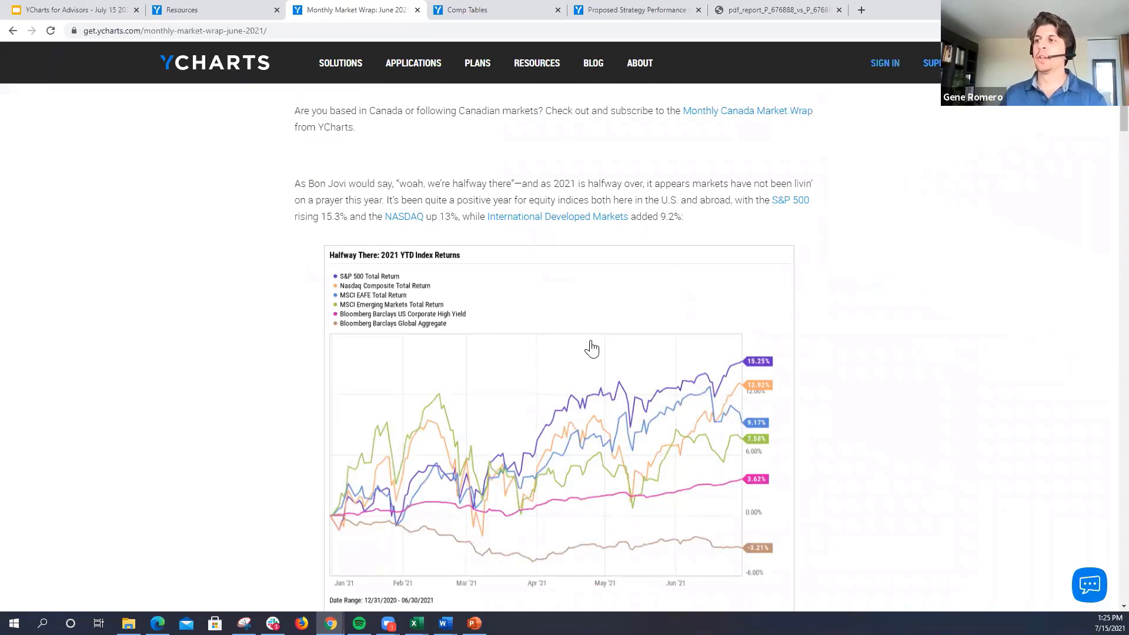
scroll(588, 353, down, 2)
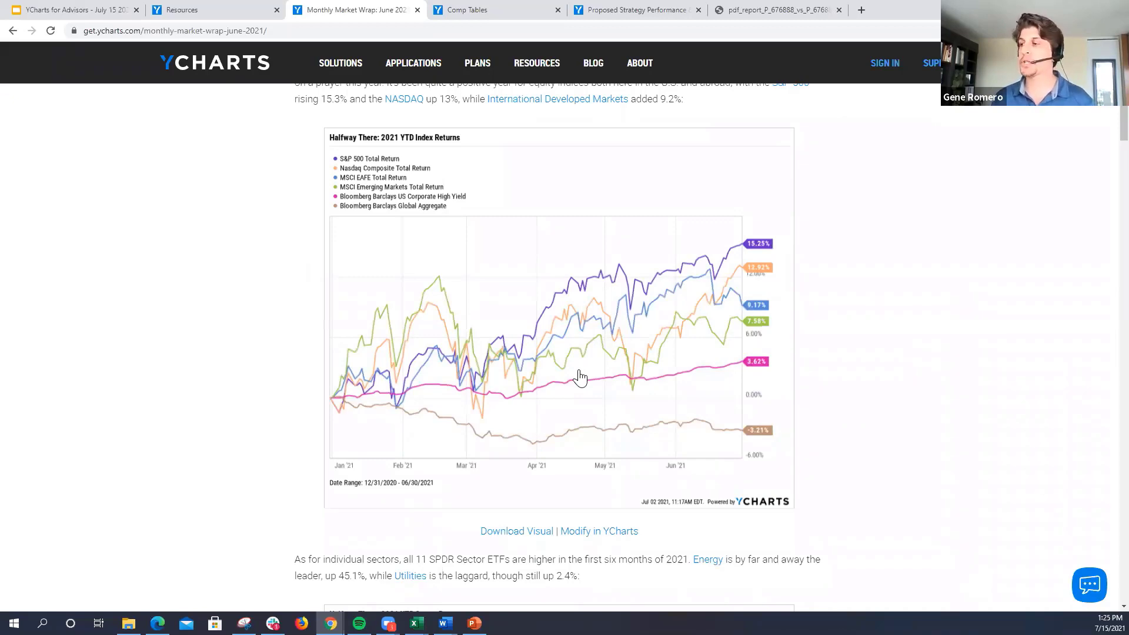
scroll(542, 340, down, 3)
scroll(542, 340, down, 8)
scroll(591, 411, down, 8)
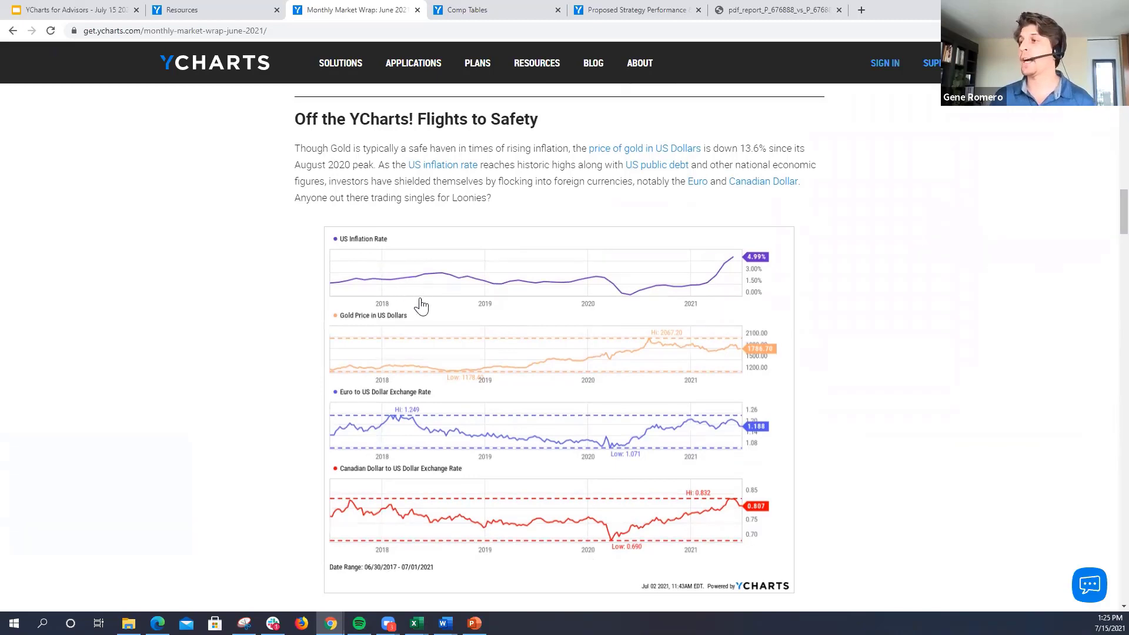
scroll(529, 330, down, 4)
click(590, 385)
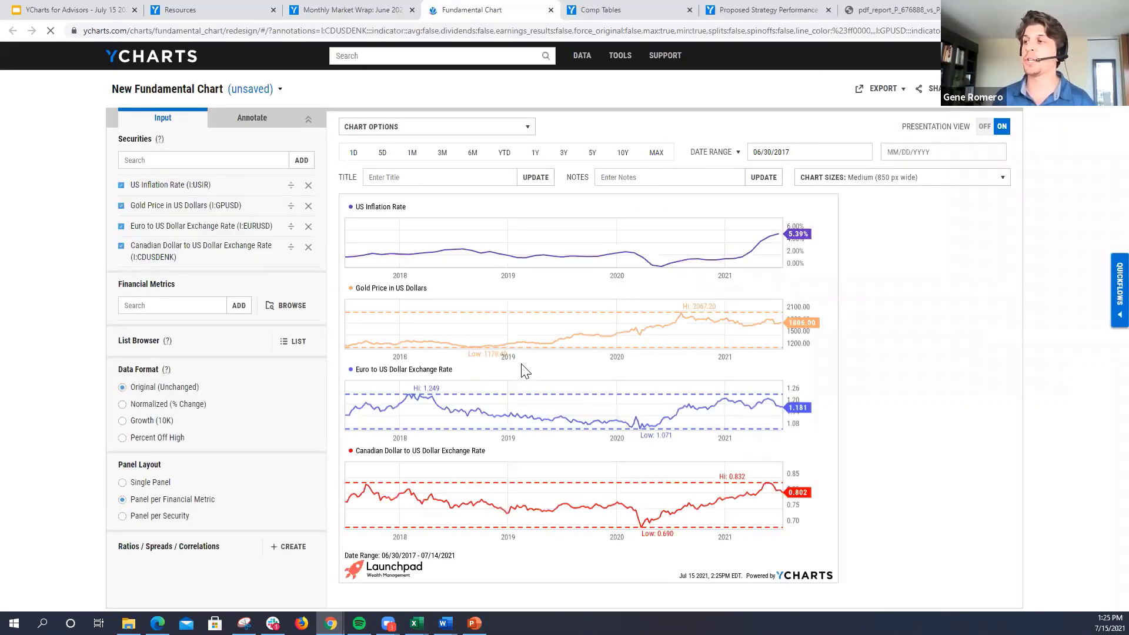
Step: Show custom colors on the fundamental chart and remove the Canadian Dollar to US Dollar Exchange Rate series
click(486, 130)
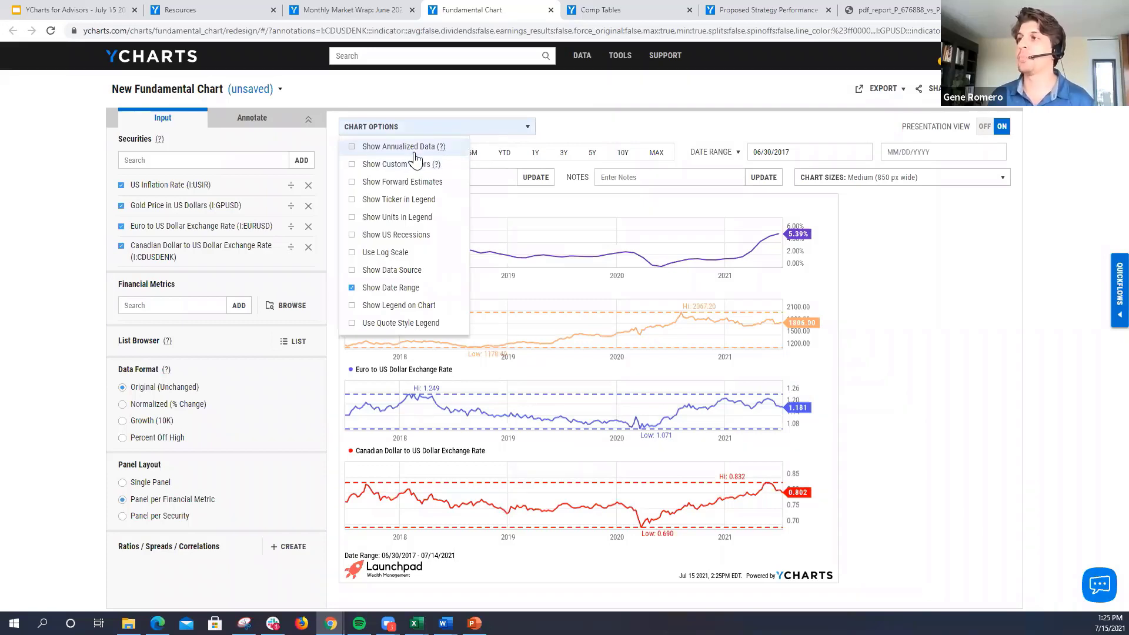
click(369, 169)
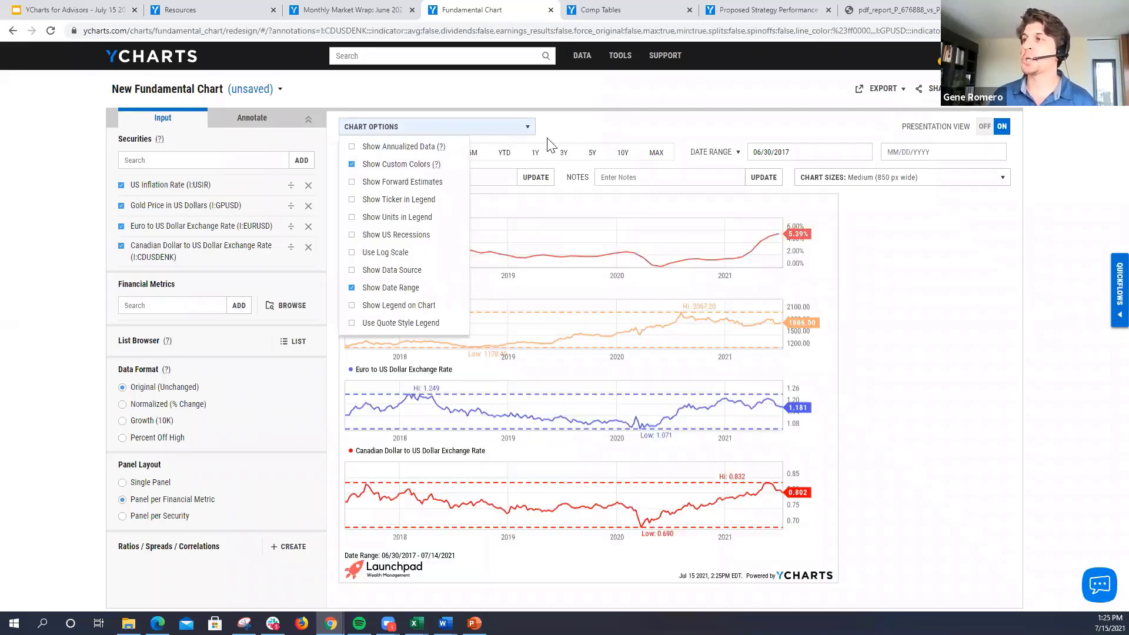
click(588, 124)
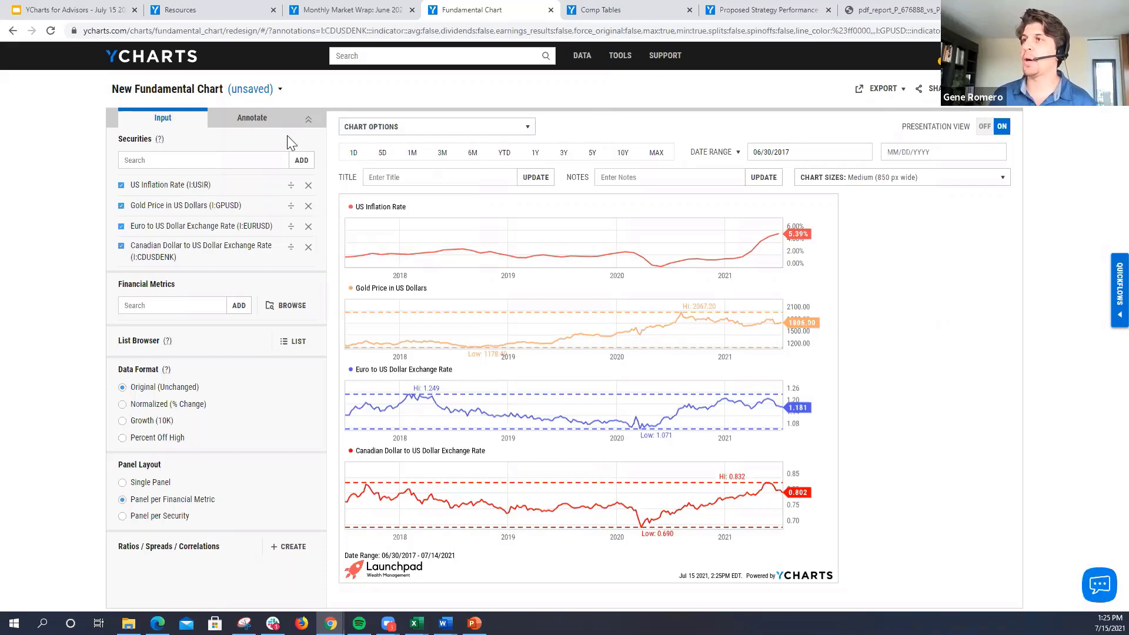
click(308, 248)
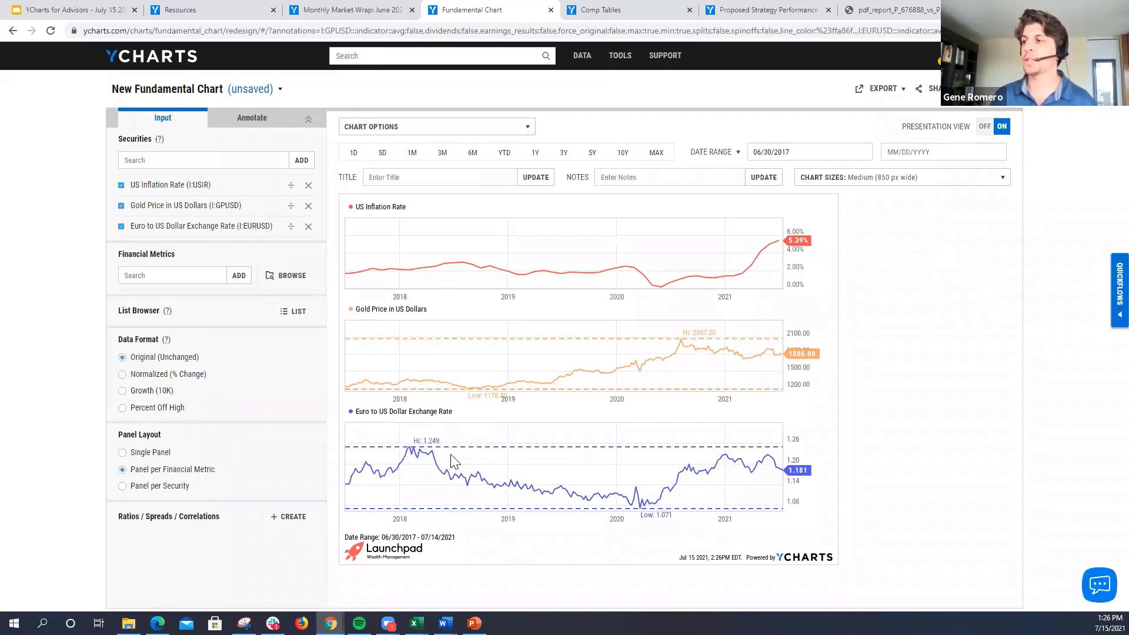
Step: Look through the options for sharing and exporting the fundamental chart
click(934, 91)
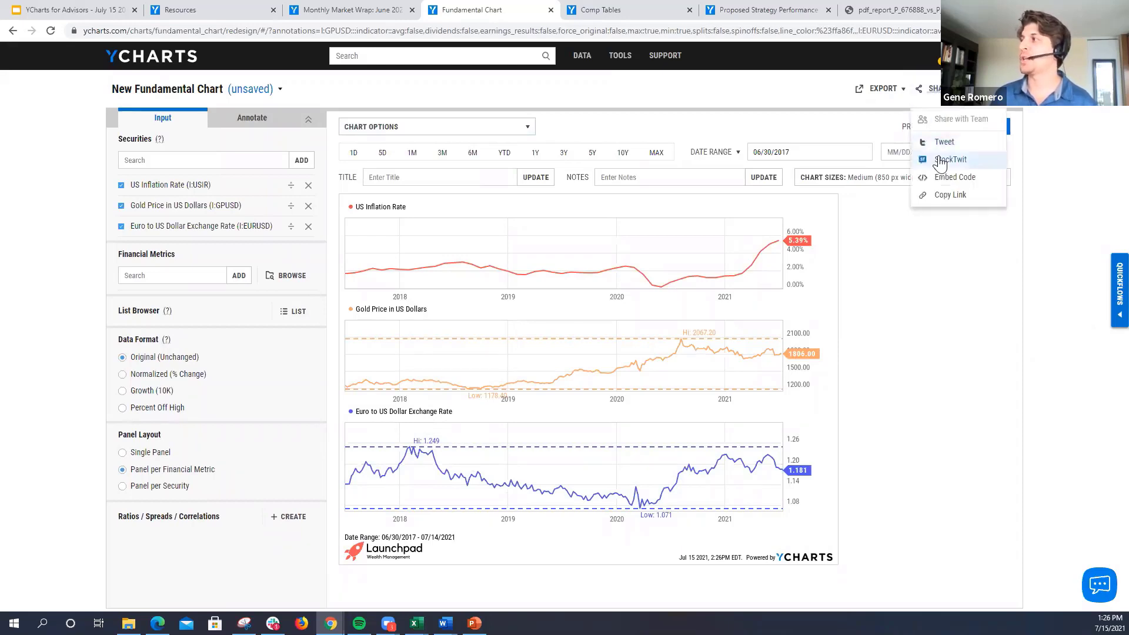
click(897, 91)
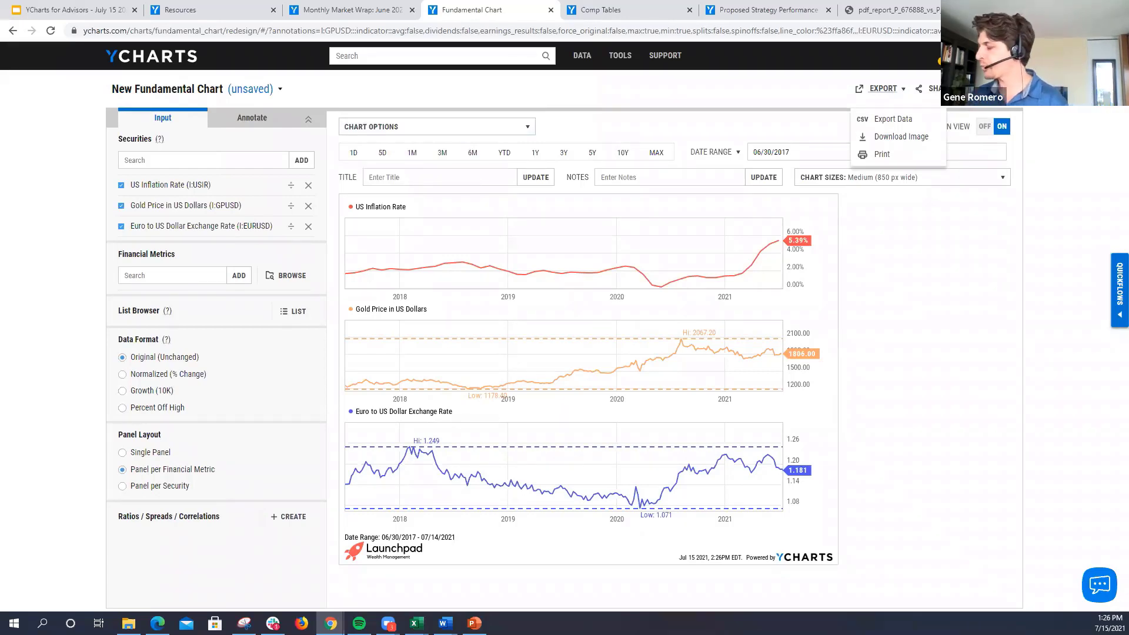
click(926, 312)
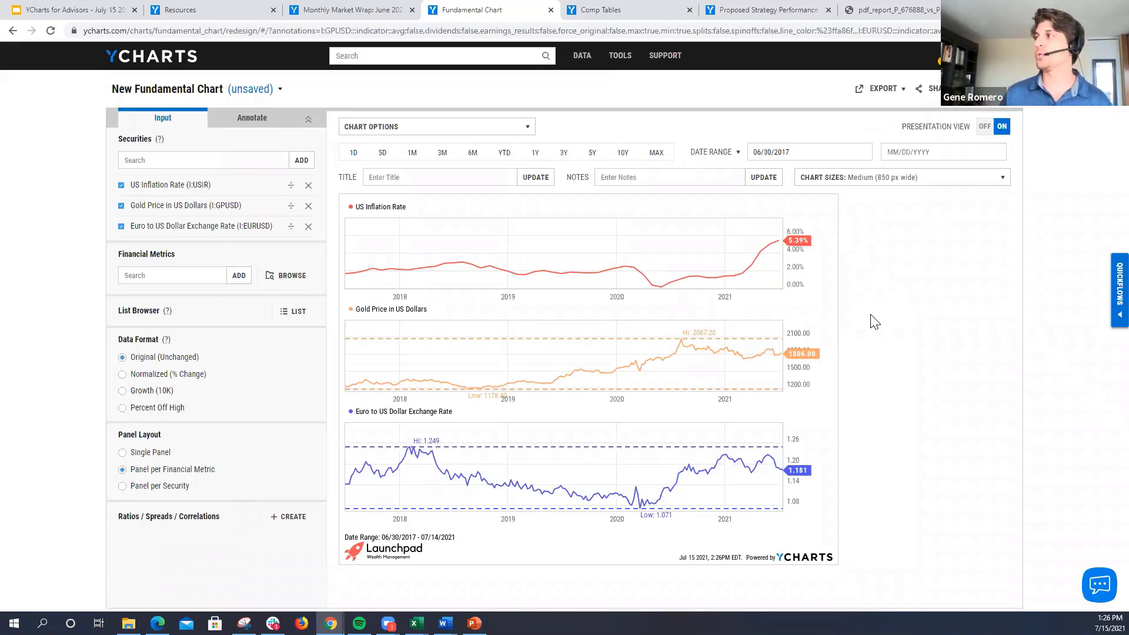
Step: Start a new blank fundamental chart and add the Energy Select Sector SPDR ETF (XLE) as a security
click(998, 89)
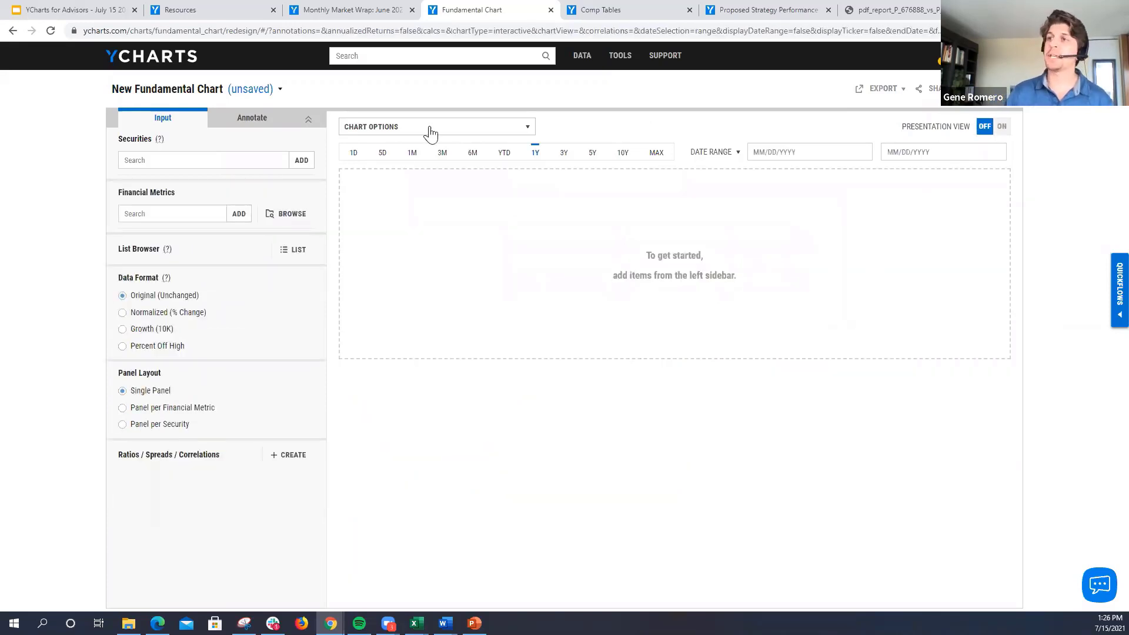
click(182, 163)
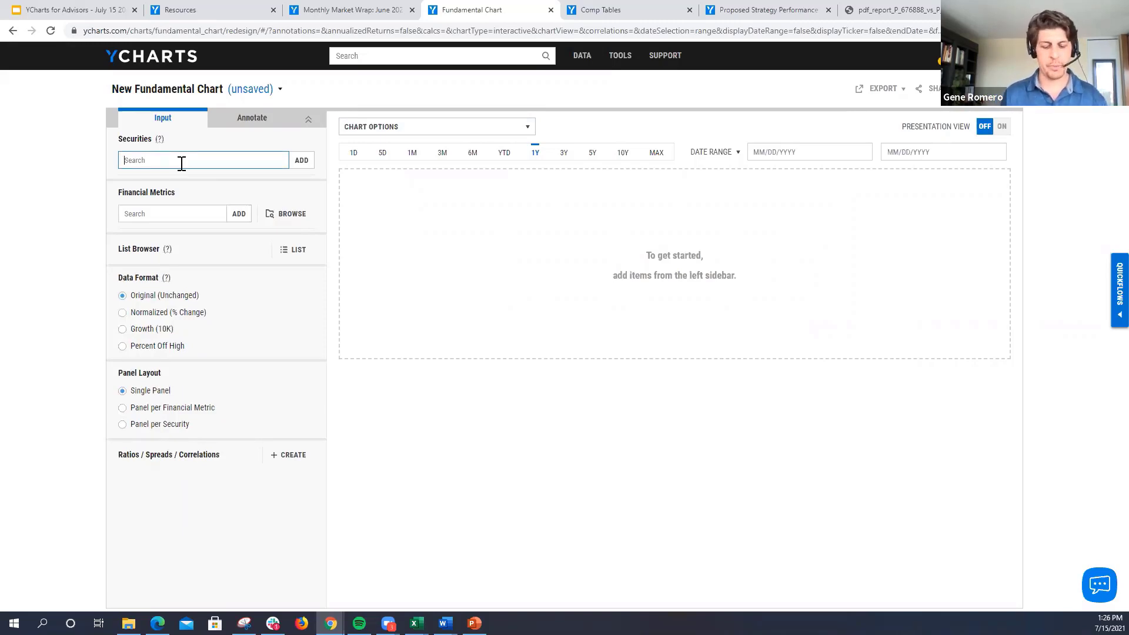
text(x)
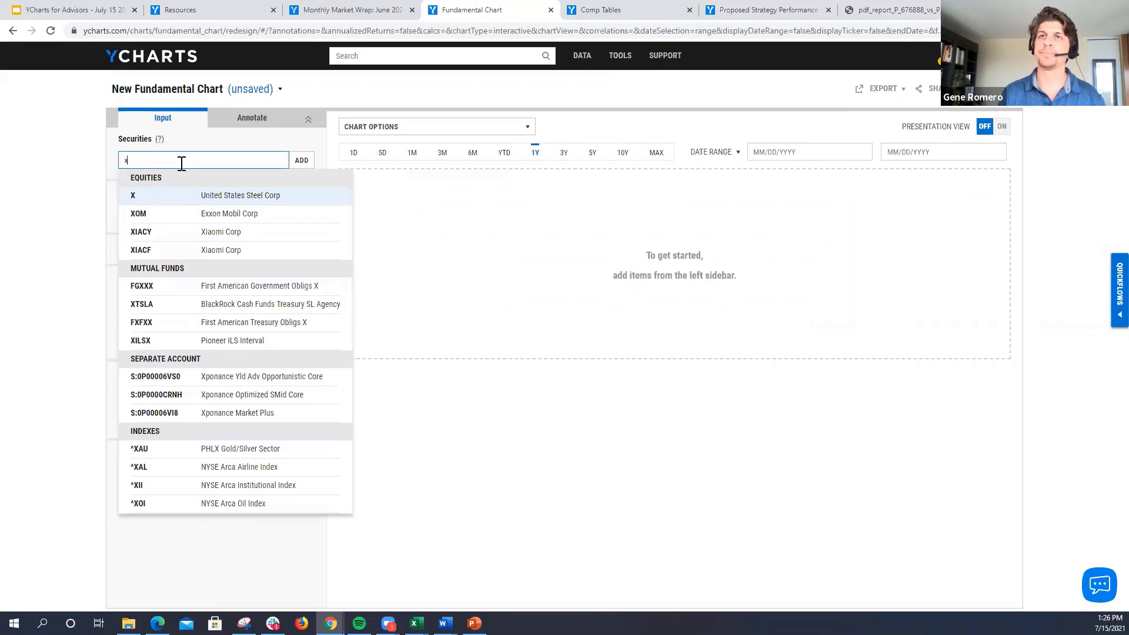
text(le)
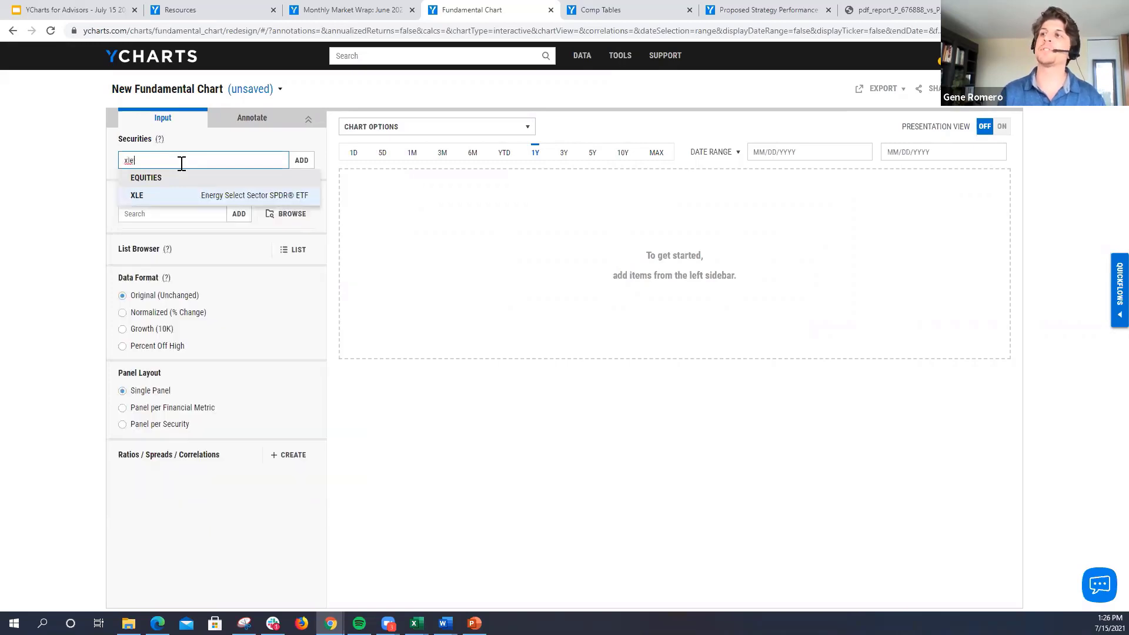
click(180, 203)
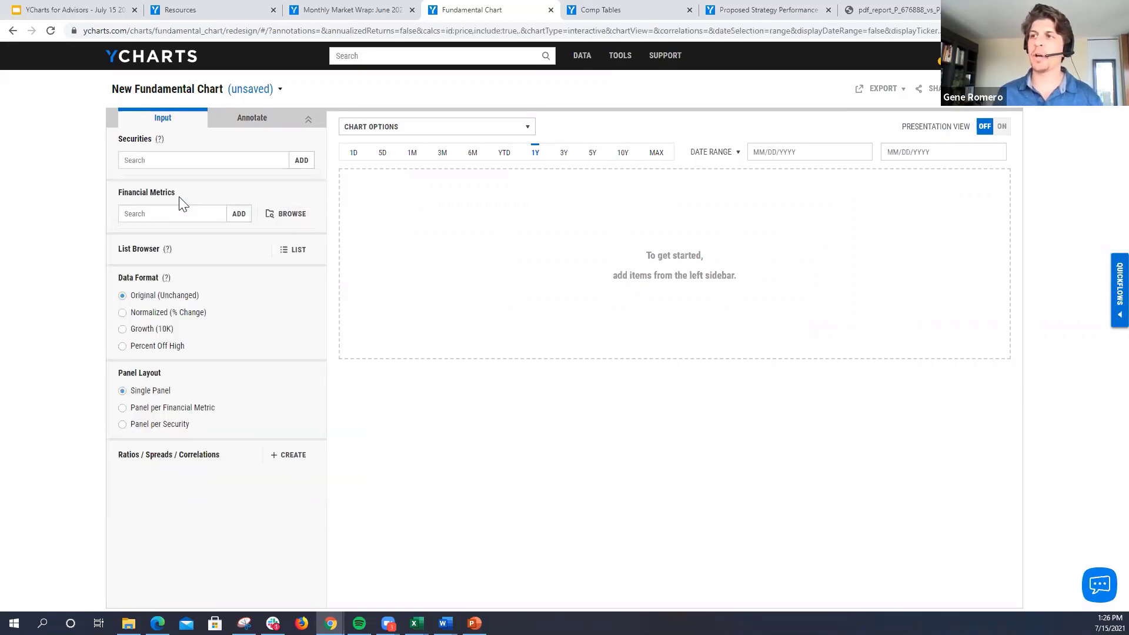
Step: Add the Technology Select Sector SPDR ETF (XLK) and chart both ETFs as Normalized (% Change) for the YTD period
click(167, 160)
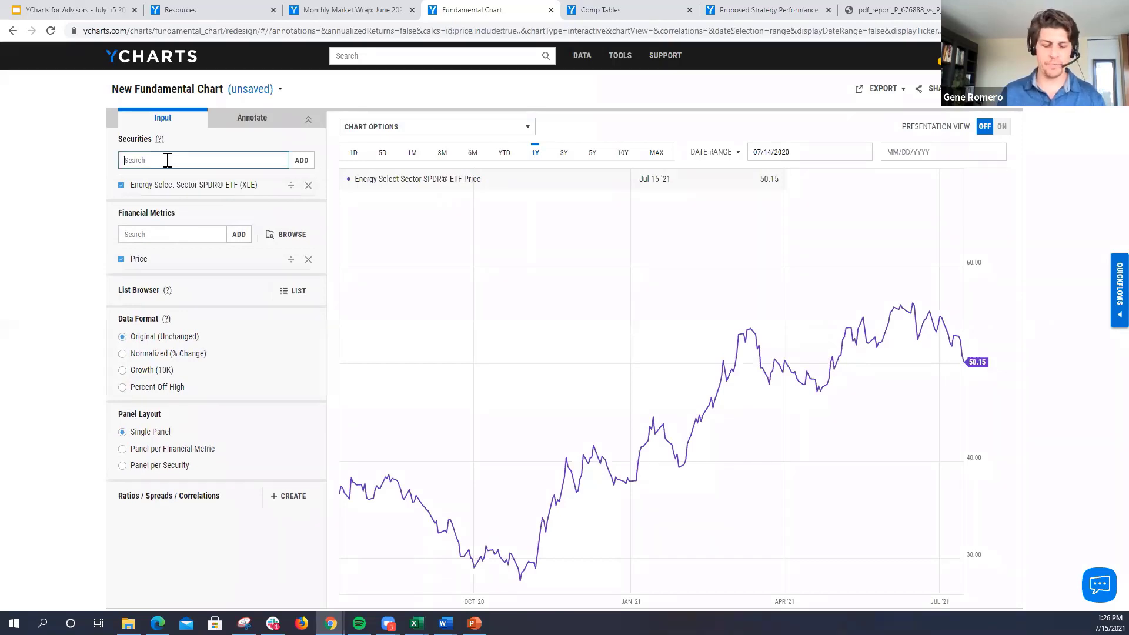
text(xlk)
key(Return)
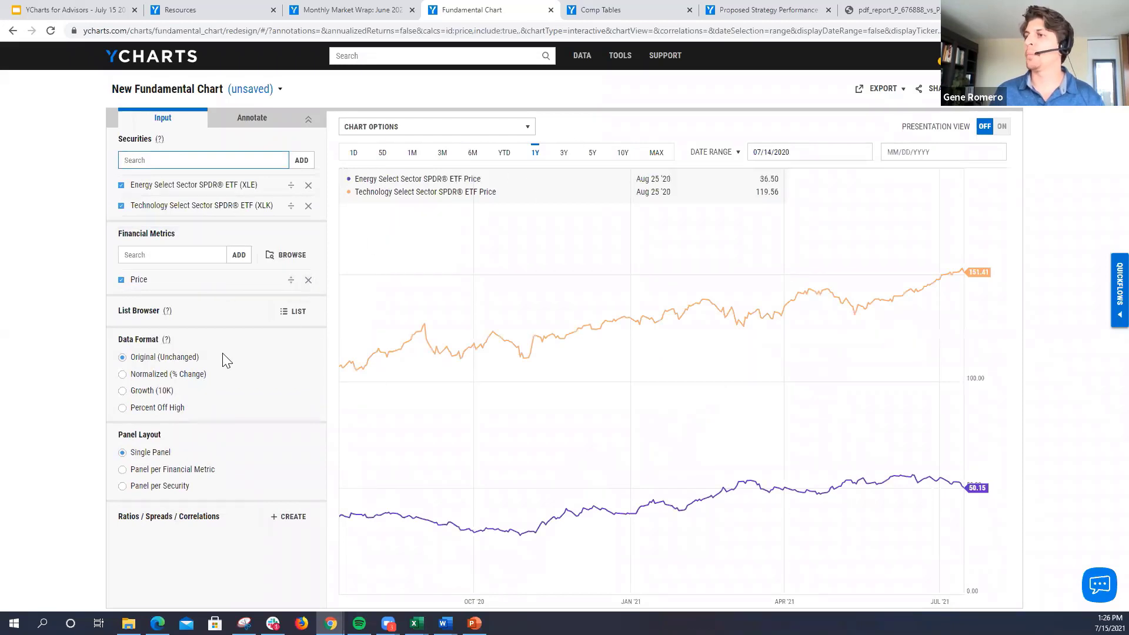
click(123, 374)
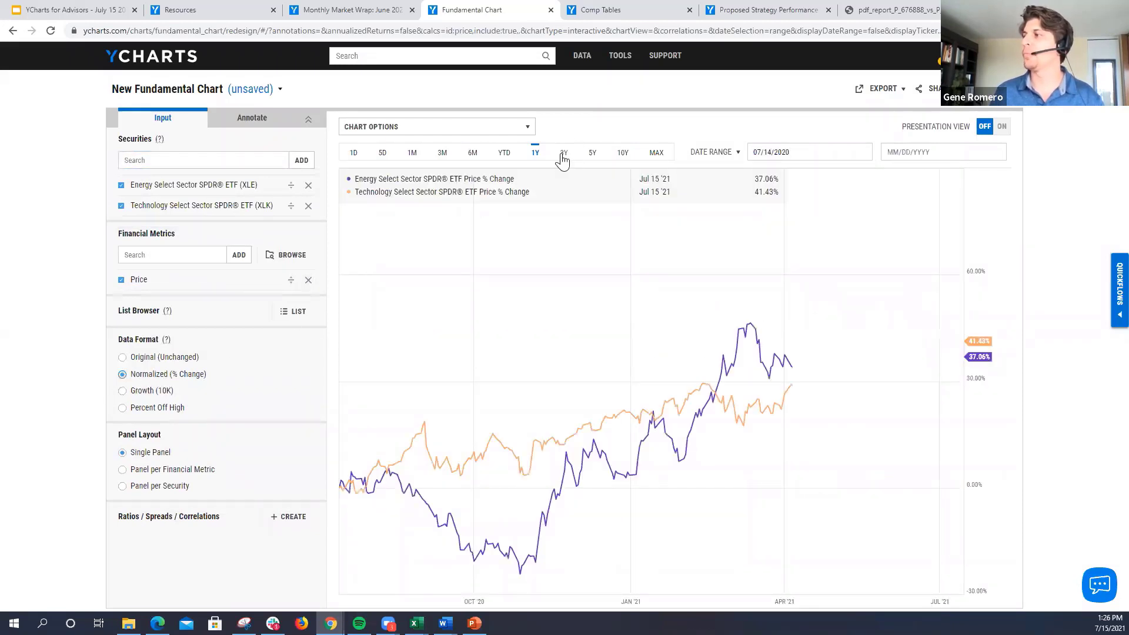
click(506, 154)
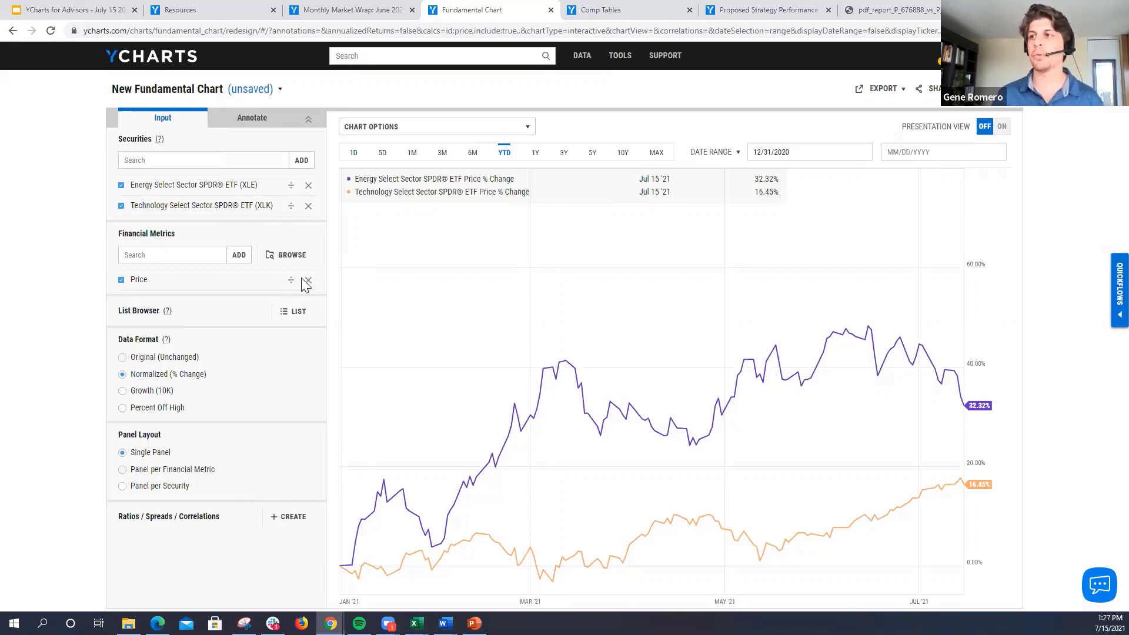
Step: Hide both sector ETFs, XLE and XLK, from the chart and add Exxon Mobil Corp (XOM) as a security
click(122, 185)
click(121, 205)
click(143, 160)
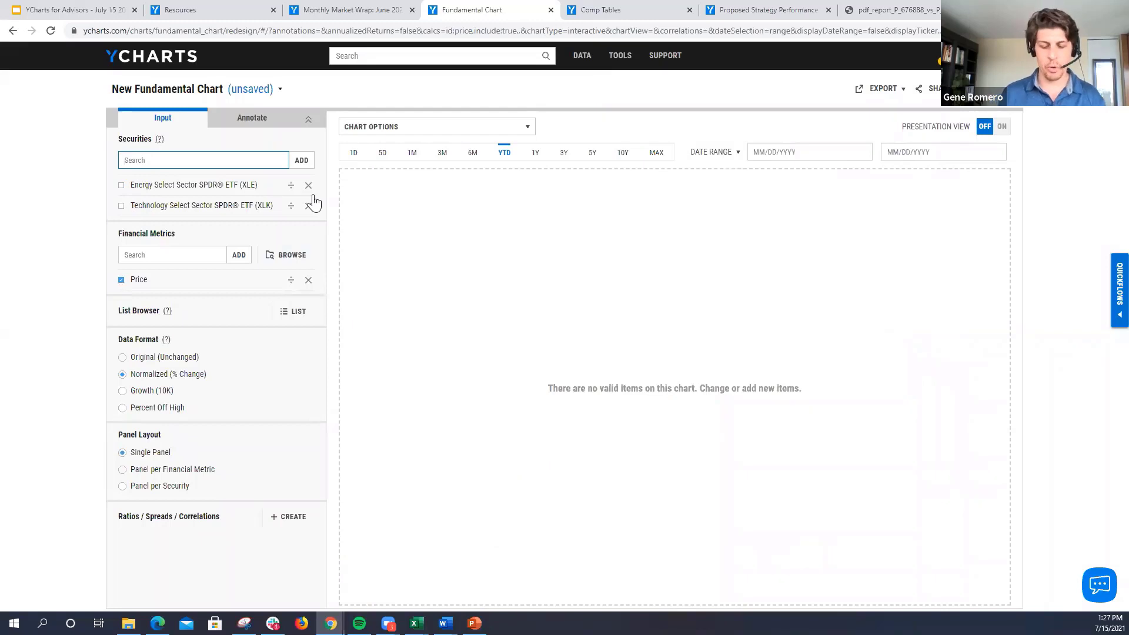
text(xle)
click(213, 202)
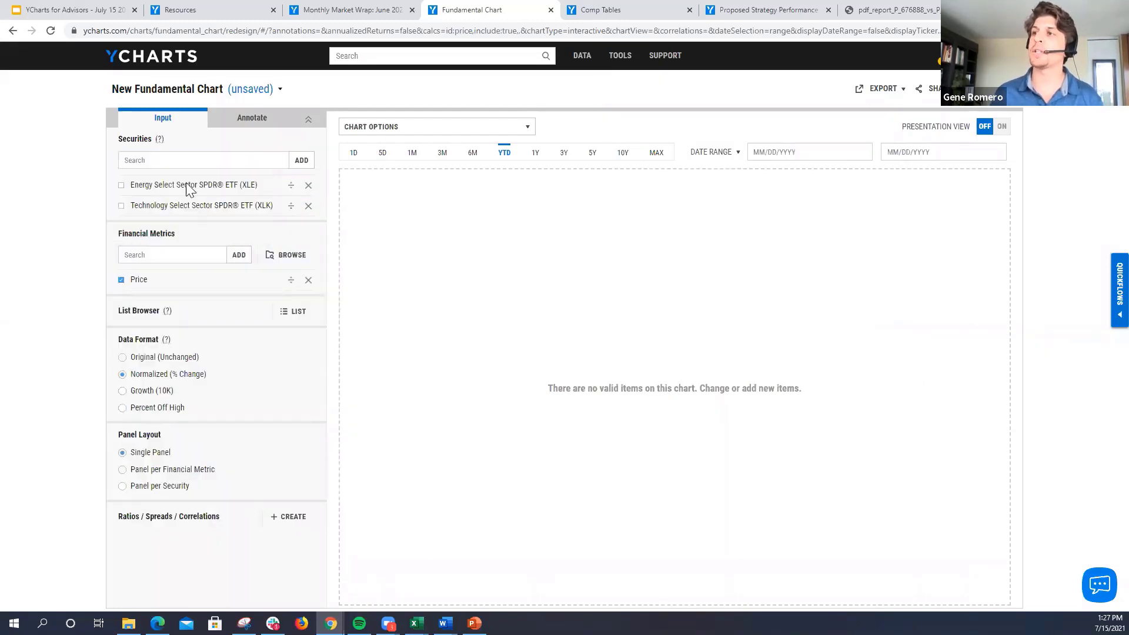
Step: Add Amazon.com Inc (AMZN) and chart Total Return Level for the companies with the Price metric hidden
click(183, 156)
text(amzn)
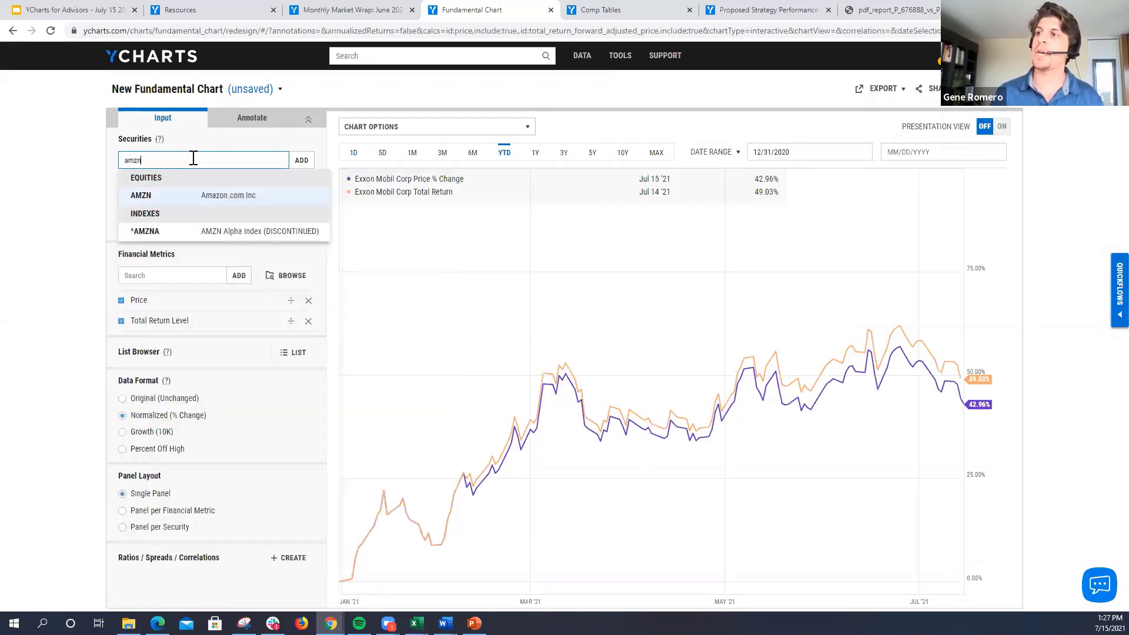
click(177, 198)
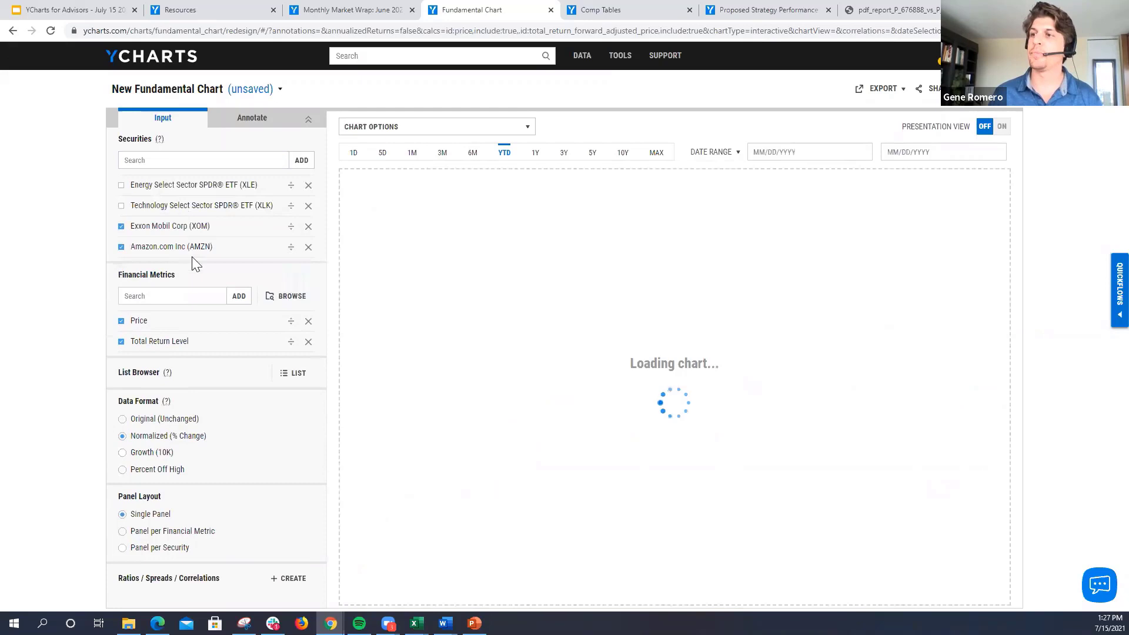
click(121, 322)
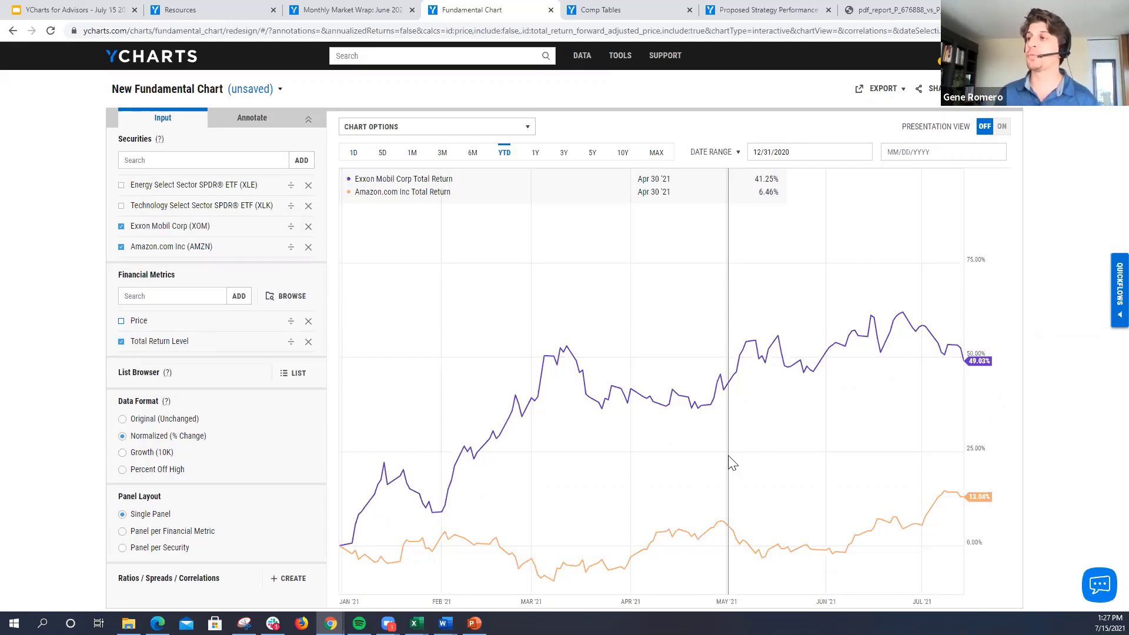
Step: Show custom colors on the Exxon Mobil and Amazon total return chart and turn on its Presentation View
click(470, 129)
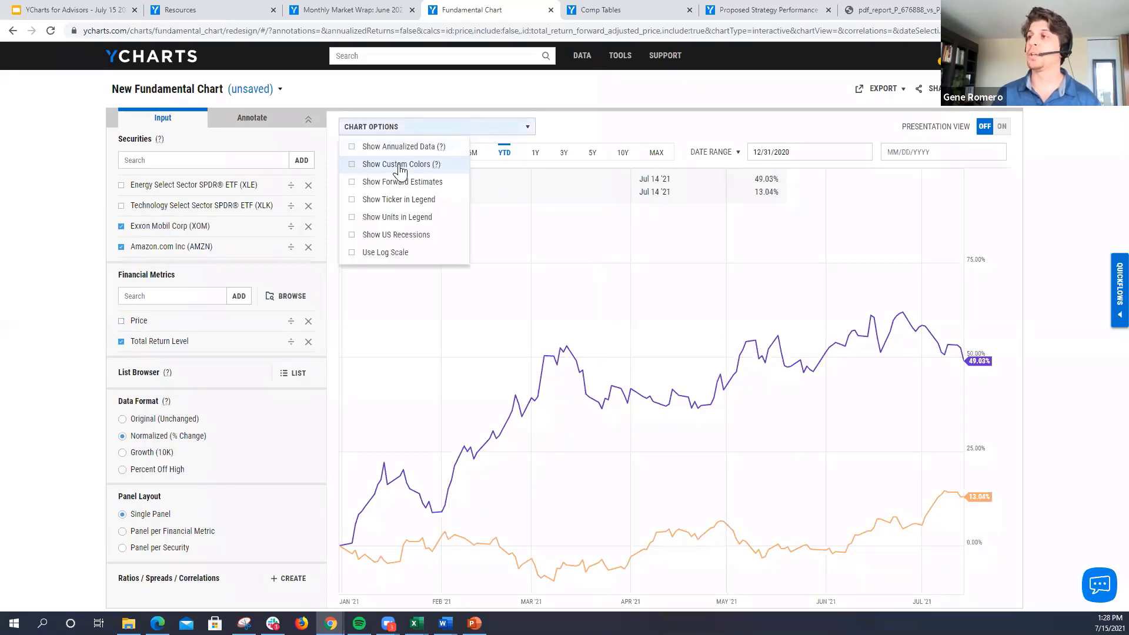
click(400, 169)
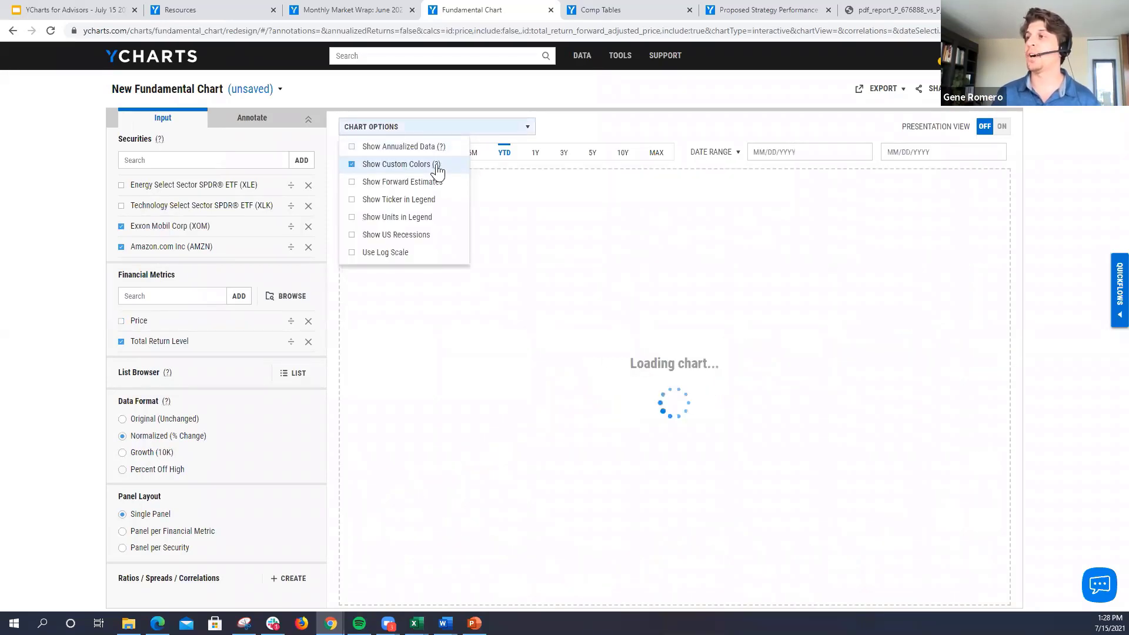
click(1001, 126)
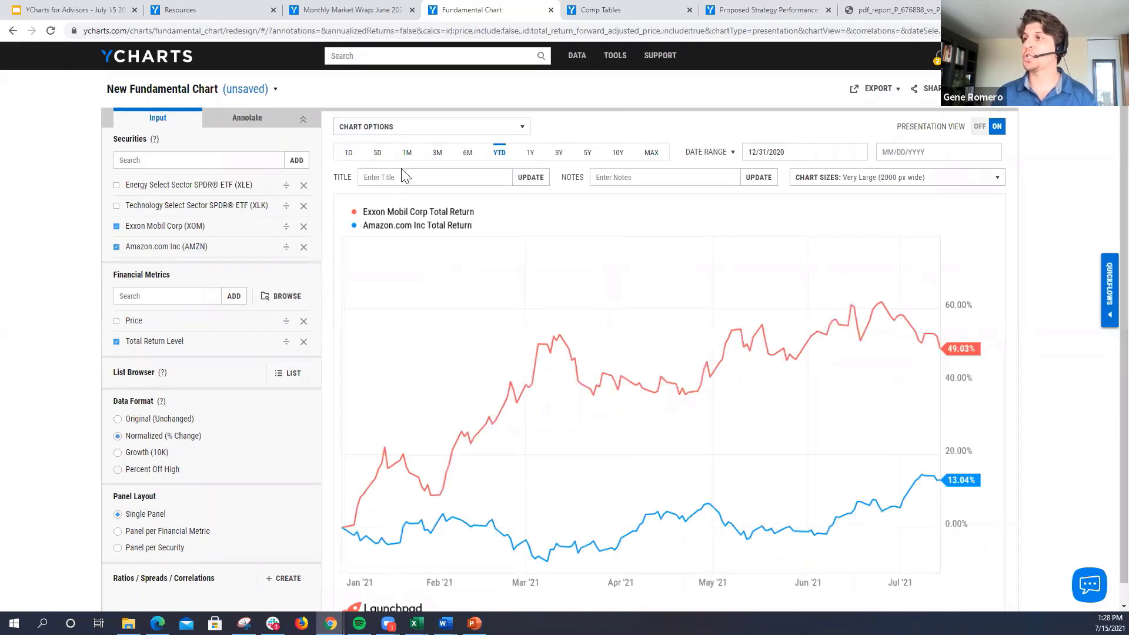
Step: Title the presentation chart "XOM vs AMZN" and update it
scroll(393, 192, down, 1)
click(406, 157)
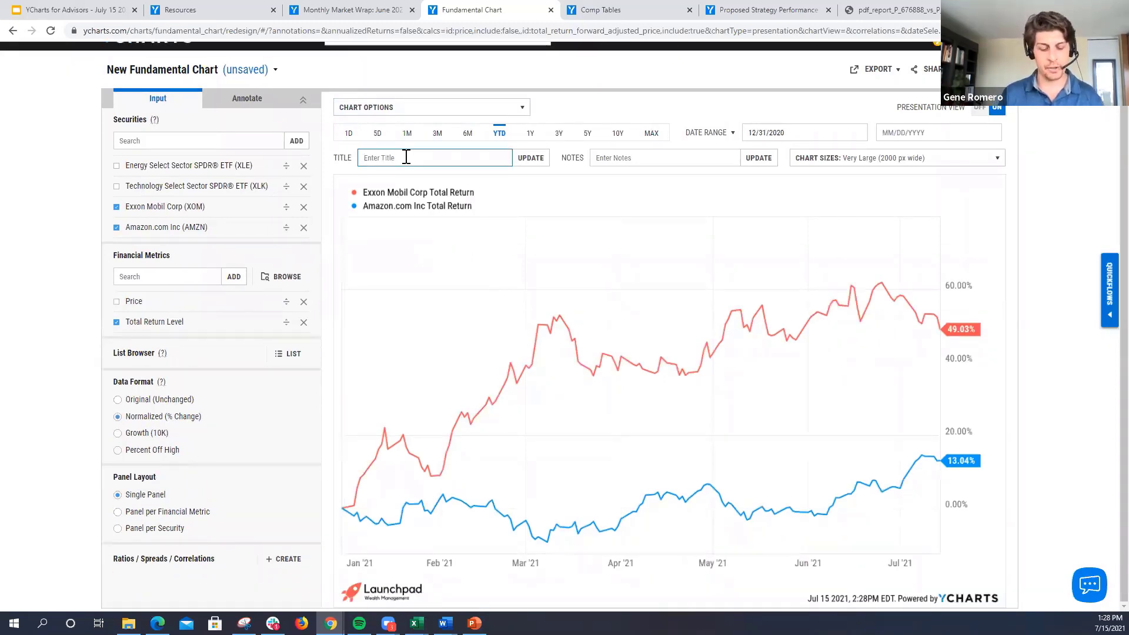
text(XOM vs )
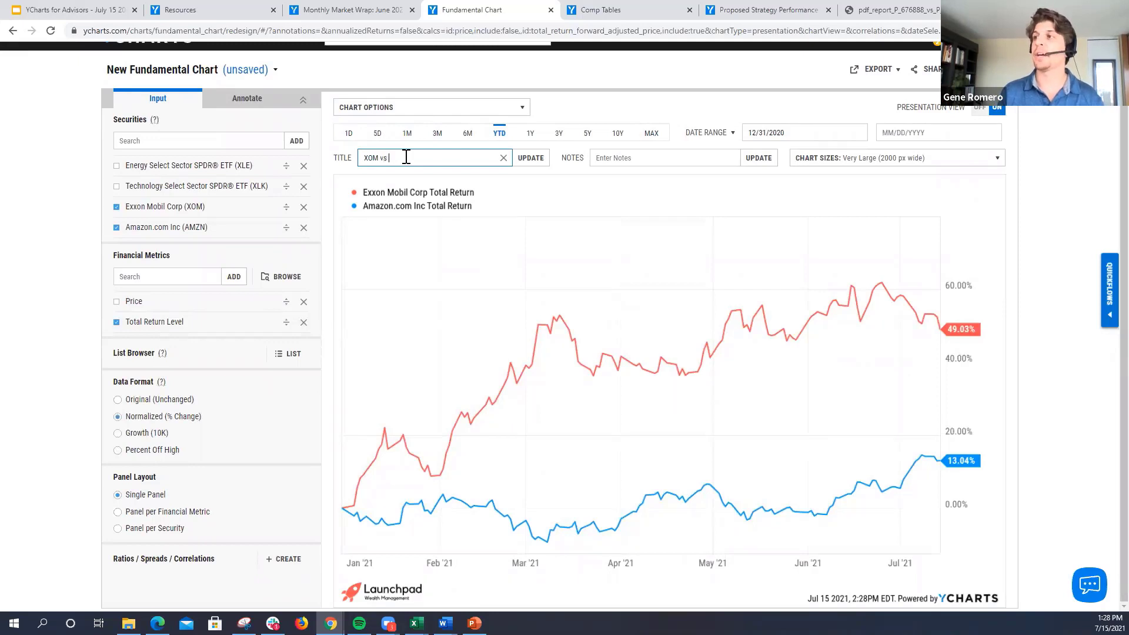
text(AMZN)
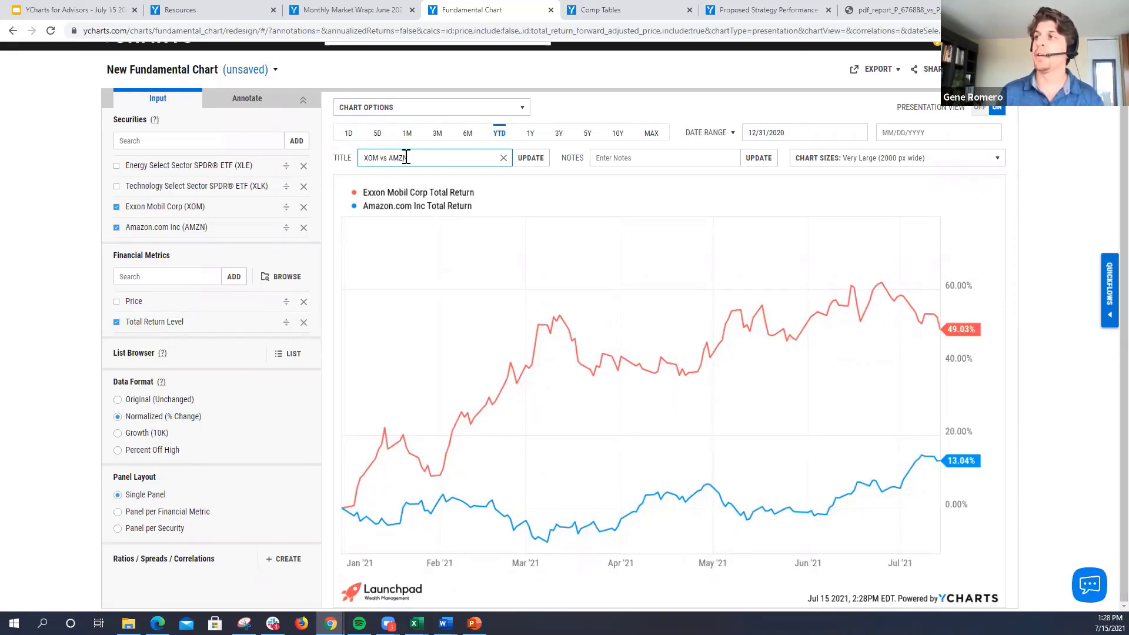
click(529, 159)
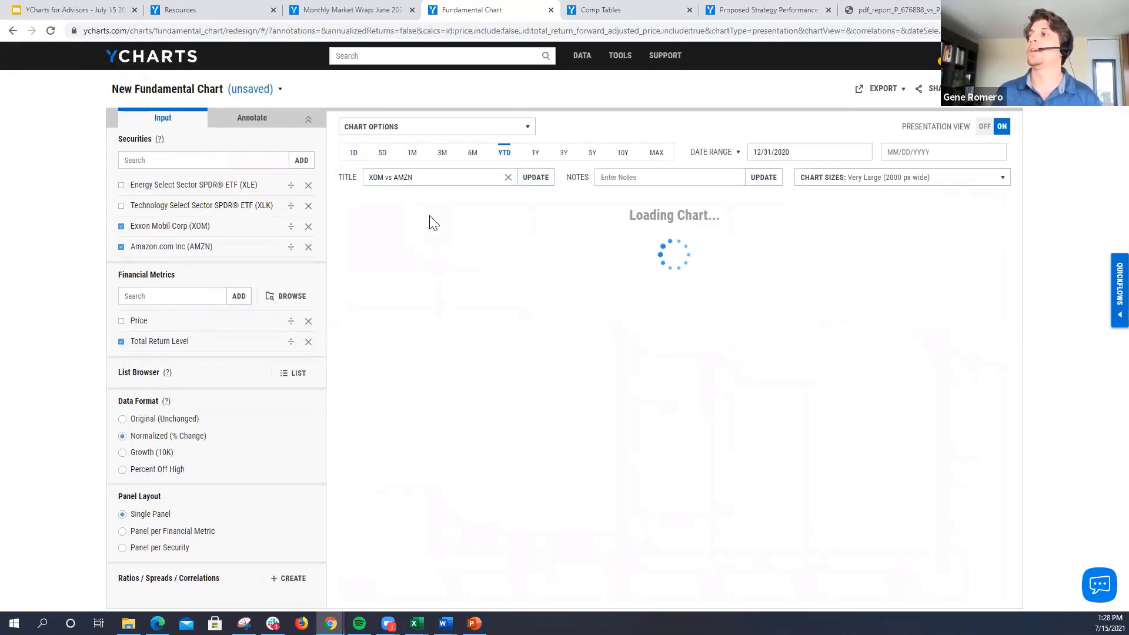
scroll(706, 314, down, 1)
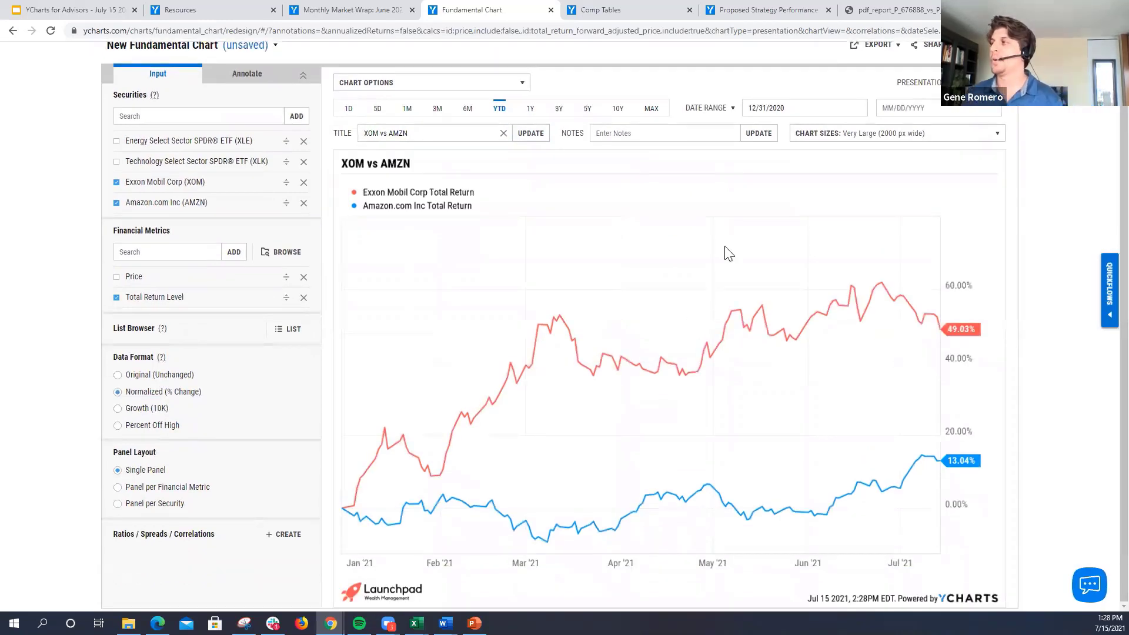
Step: Export the titled chart as a PNG image and bring up the Q&A slide of the presentation
scroll(866, 109, up, 1)
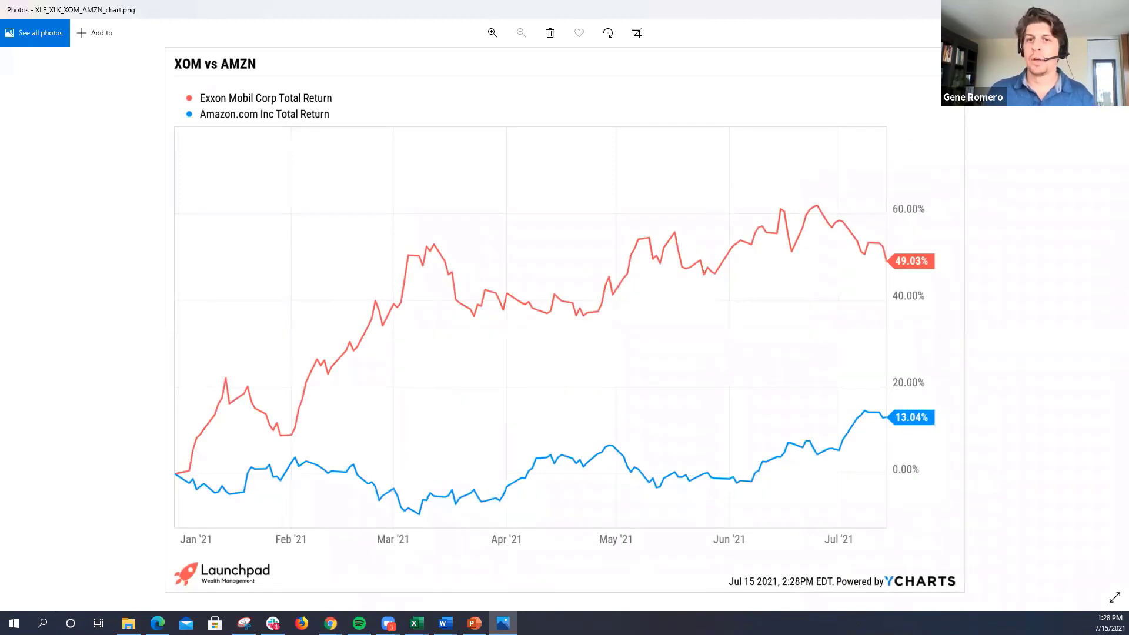
key(alt+Tab)
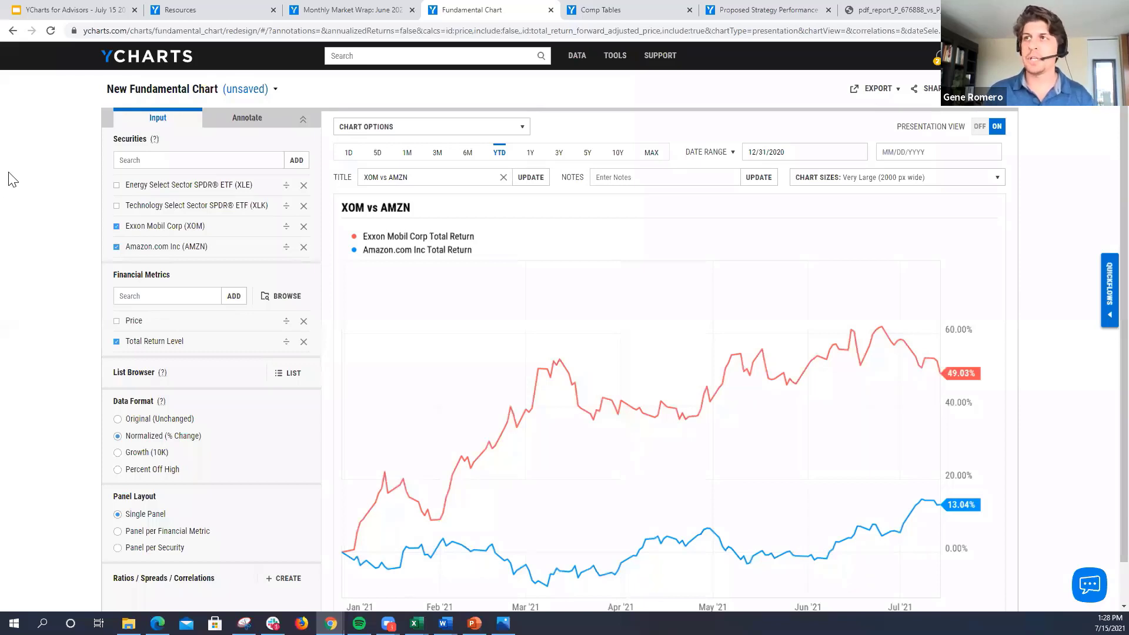
click(60, 10)
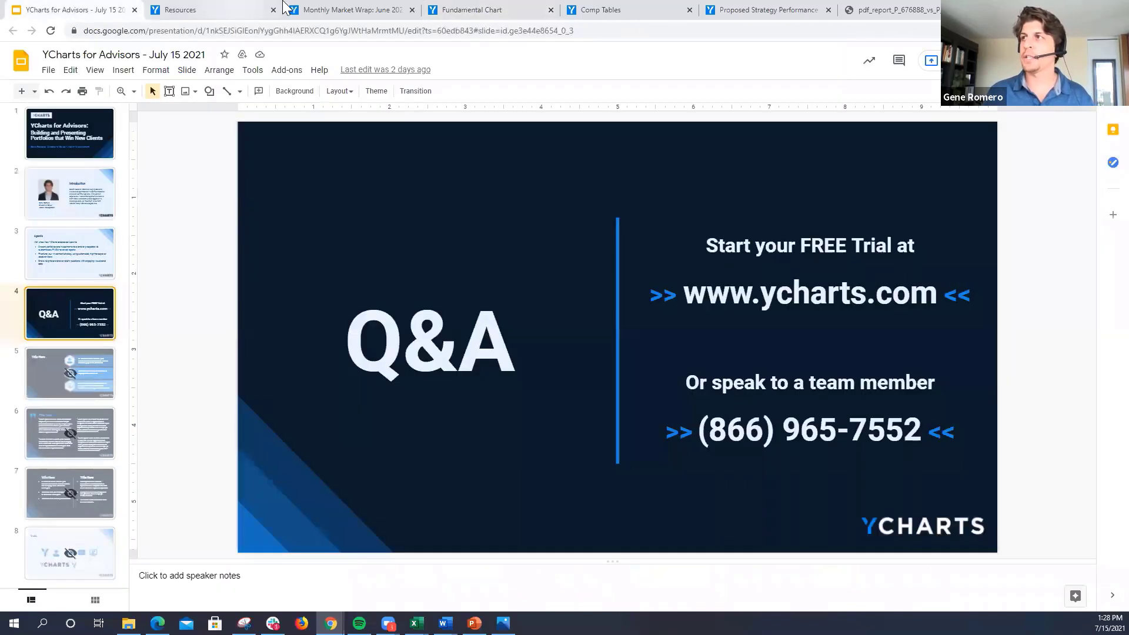
Step: Go from the Resources page to the YCharts dashboard and open the Model Portfolios list
click(217, 11)
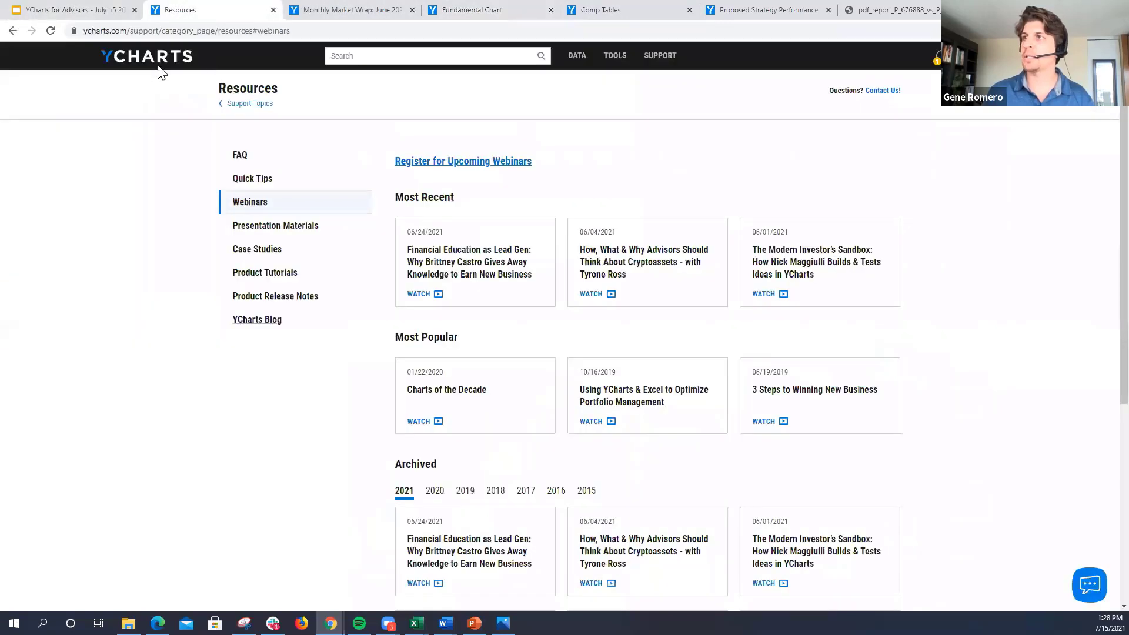
click(103, 59)
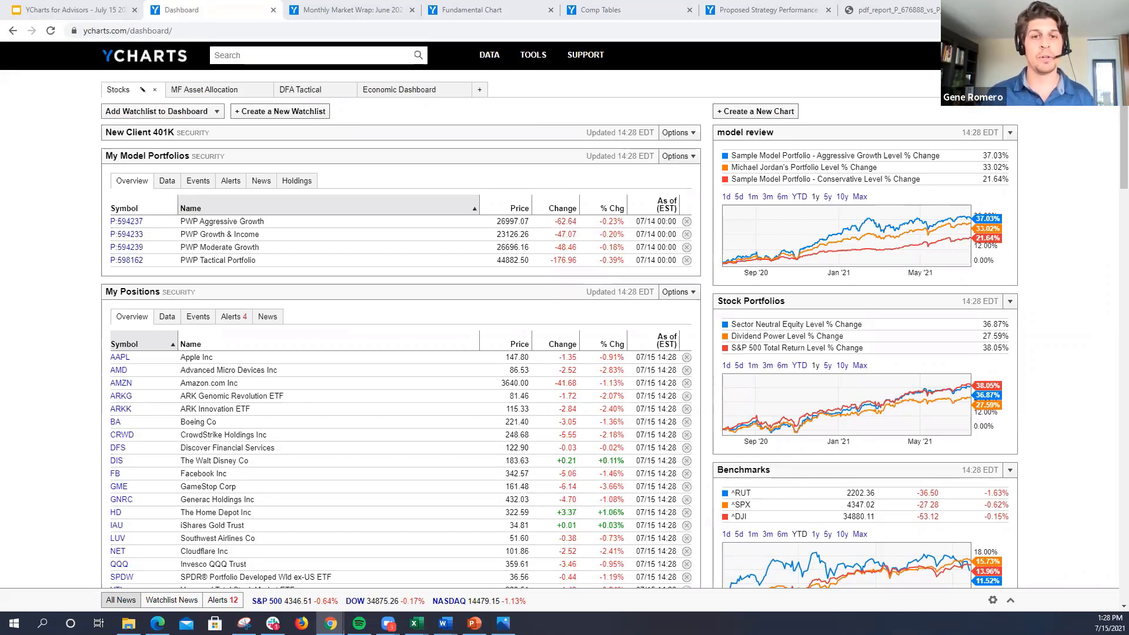
click(524, 59)
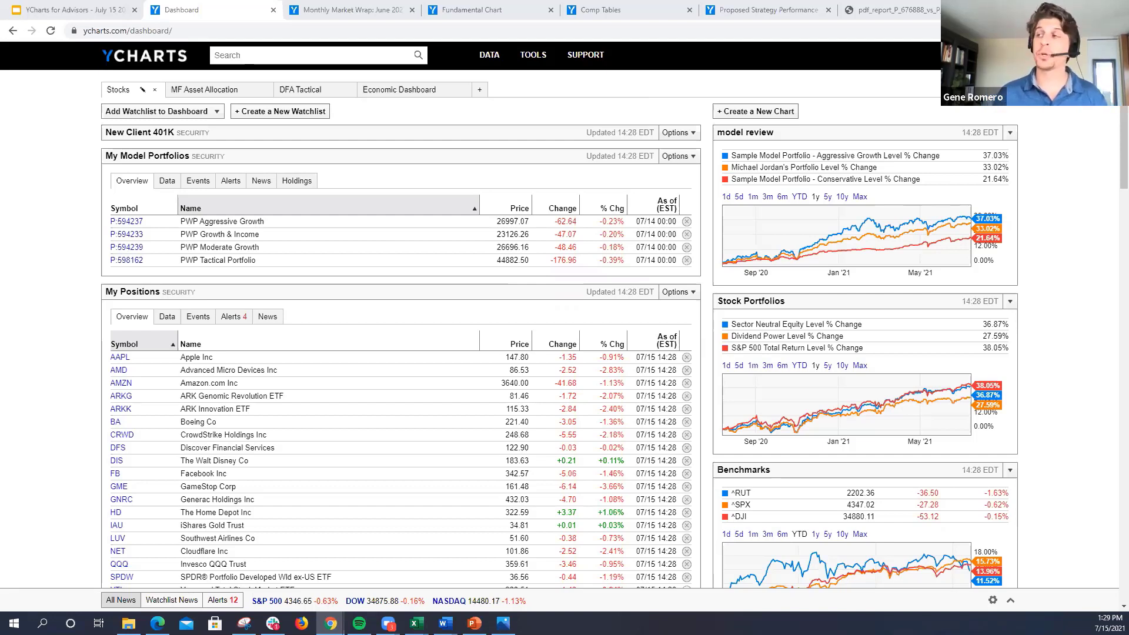
mouse_move(533, 59)
click(540, 97)
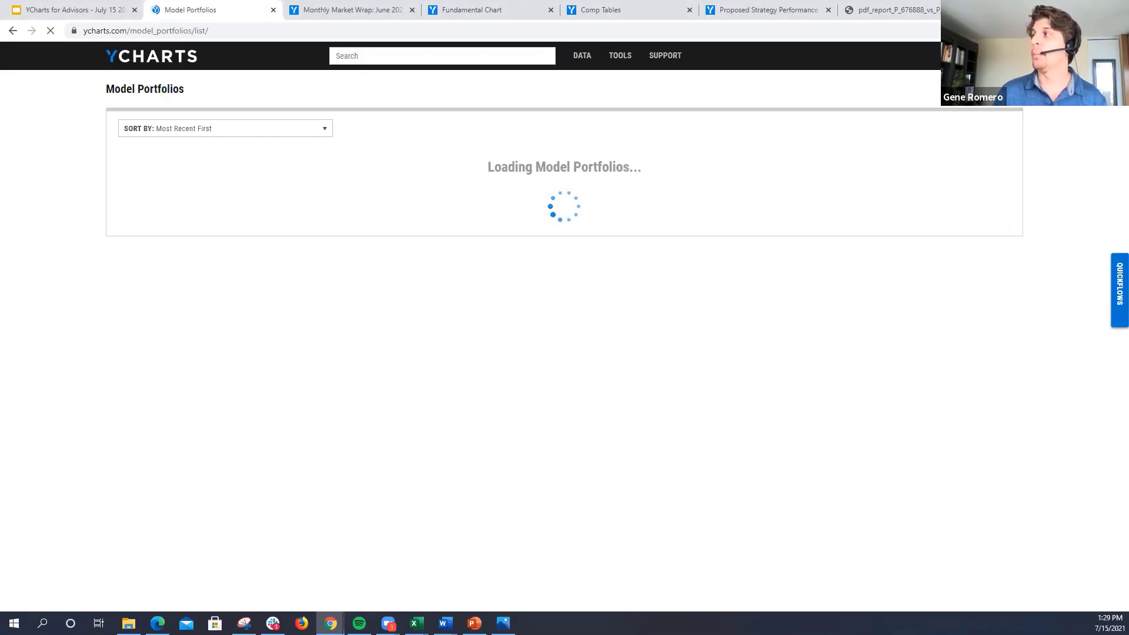
Step: Start a blank model portfolio and set its advisory fees to Annually with an annualized fee of 1%
click(978, 89)
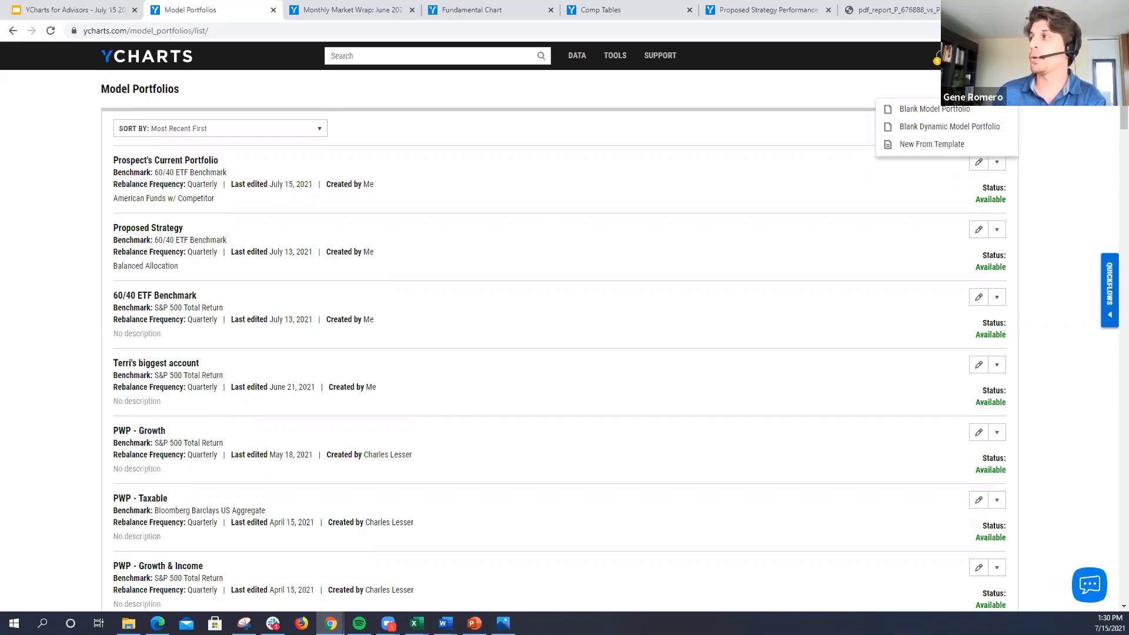
click(948, 113)
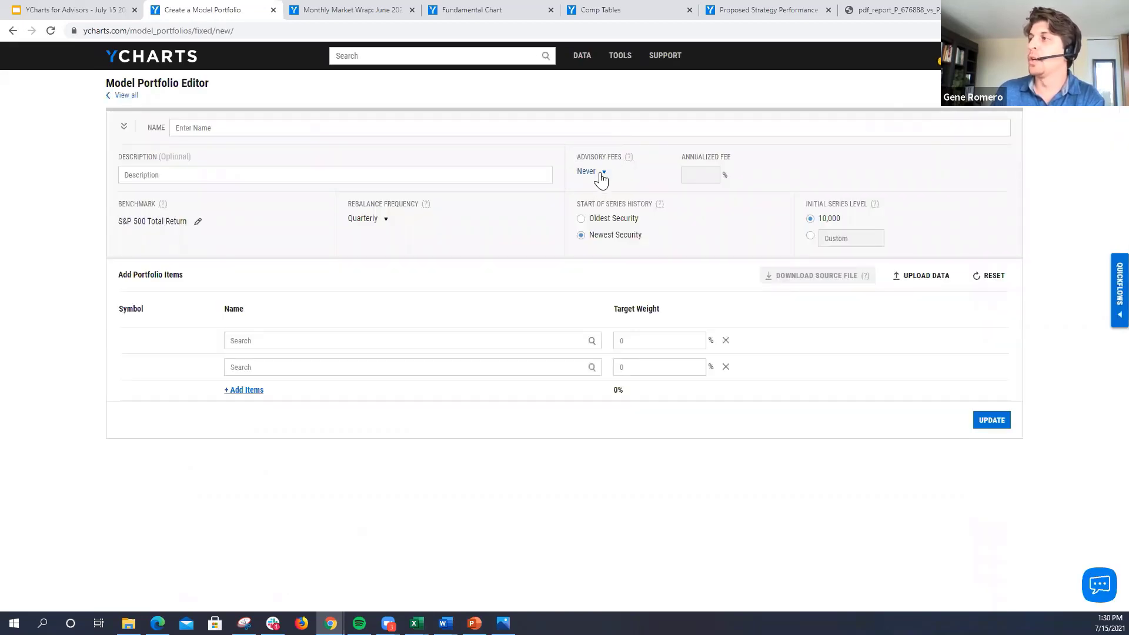
click(601, 175)
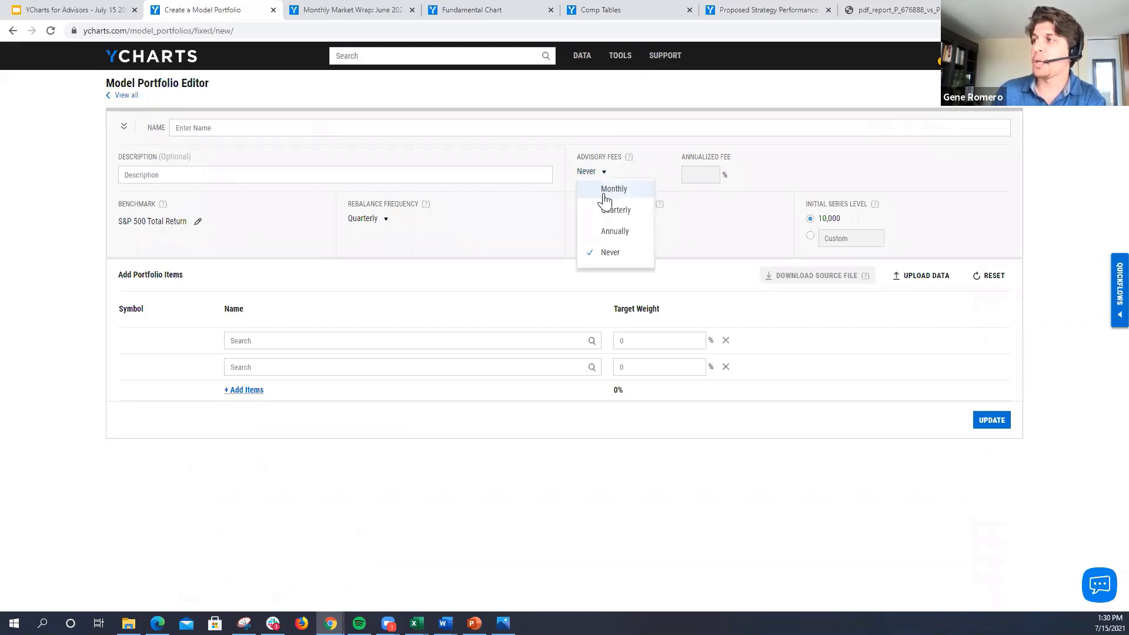
click(614, 235)
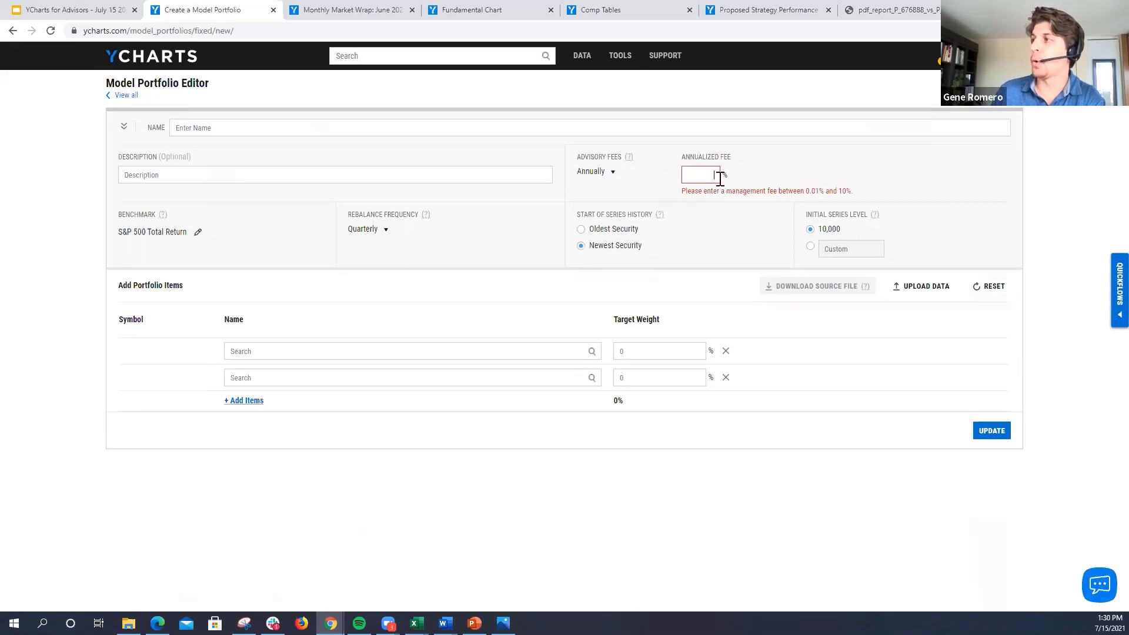
text(1)
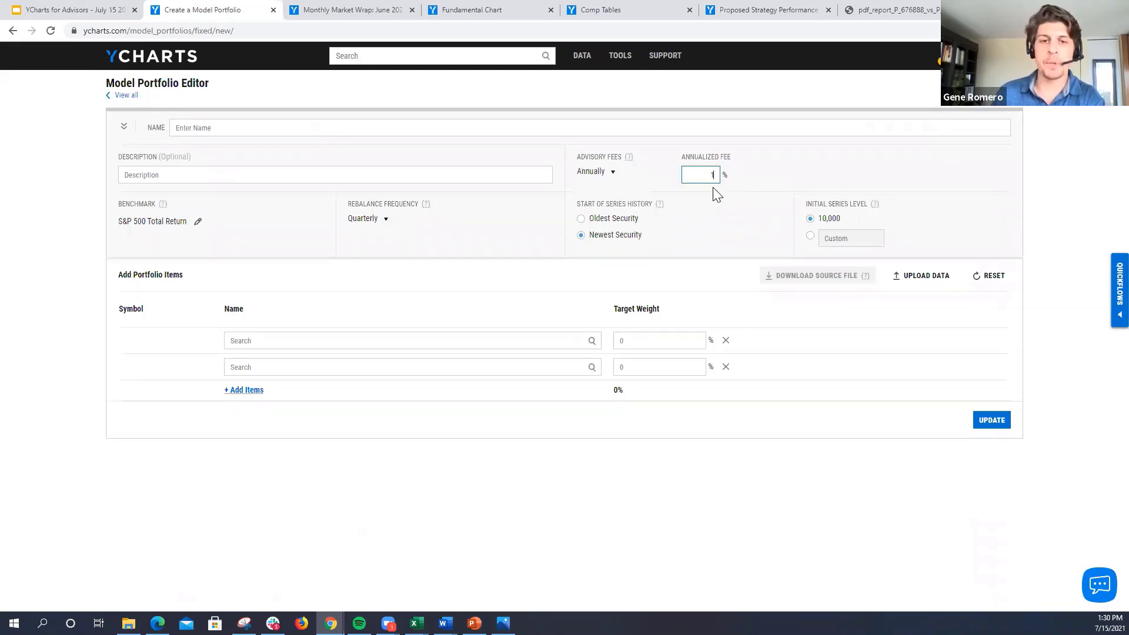
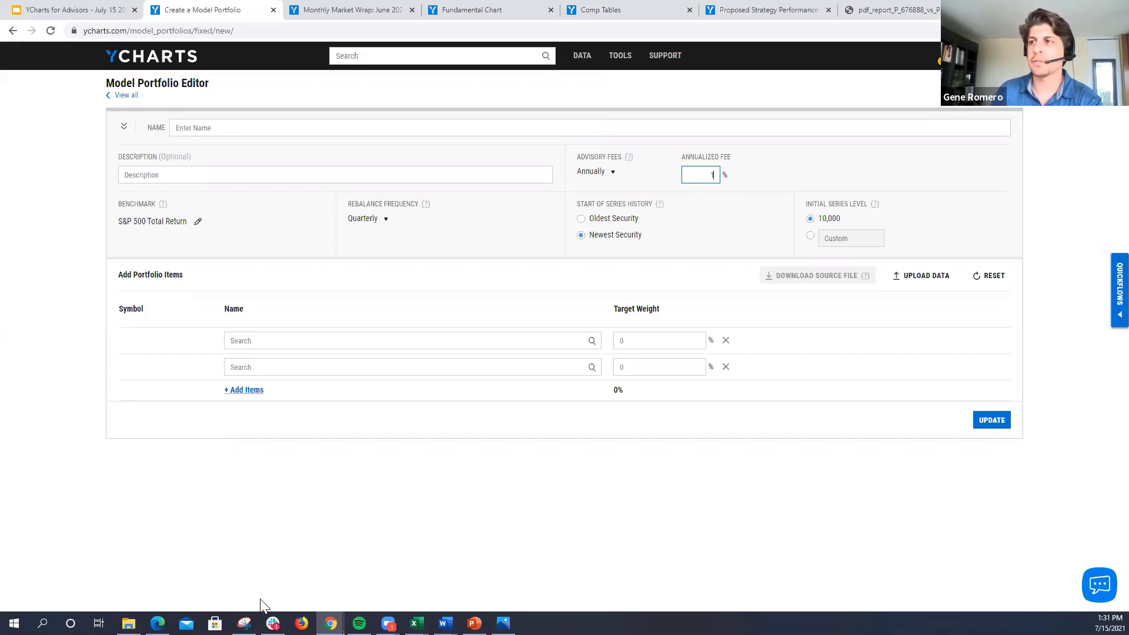
Step: Return to the model portfolios list, open the Proposed Strategy portfolio and examine its level chart, key stats and top holdings
click(125, 102)
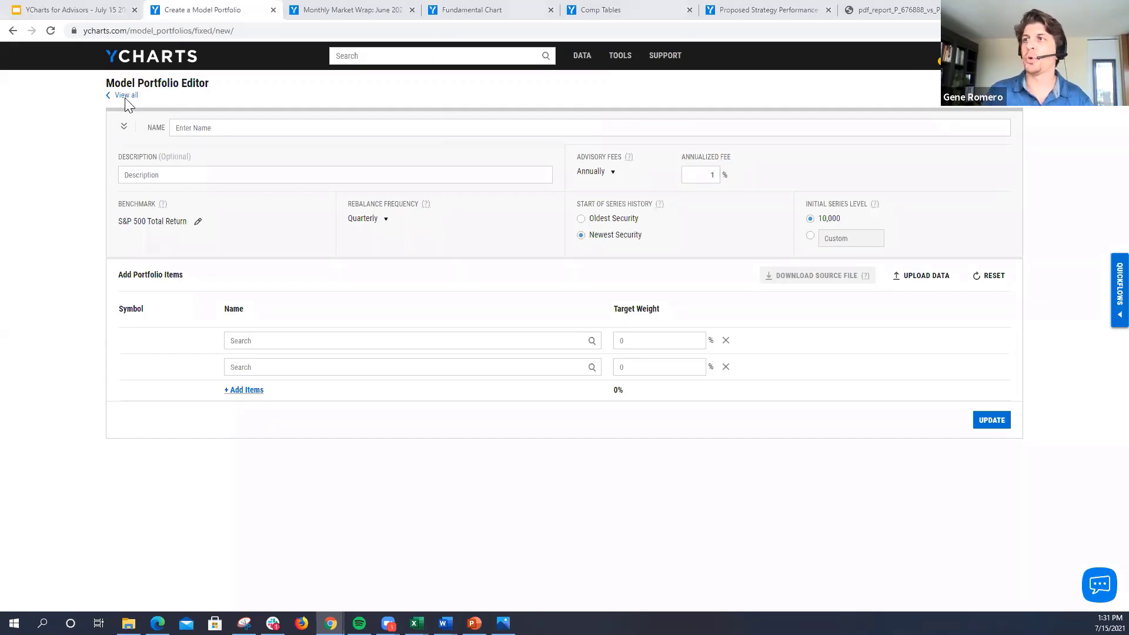
click(619, 98)
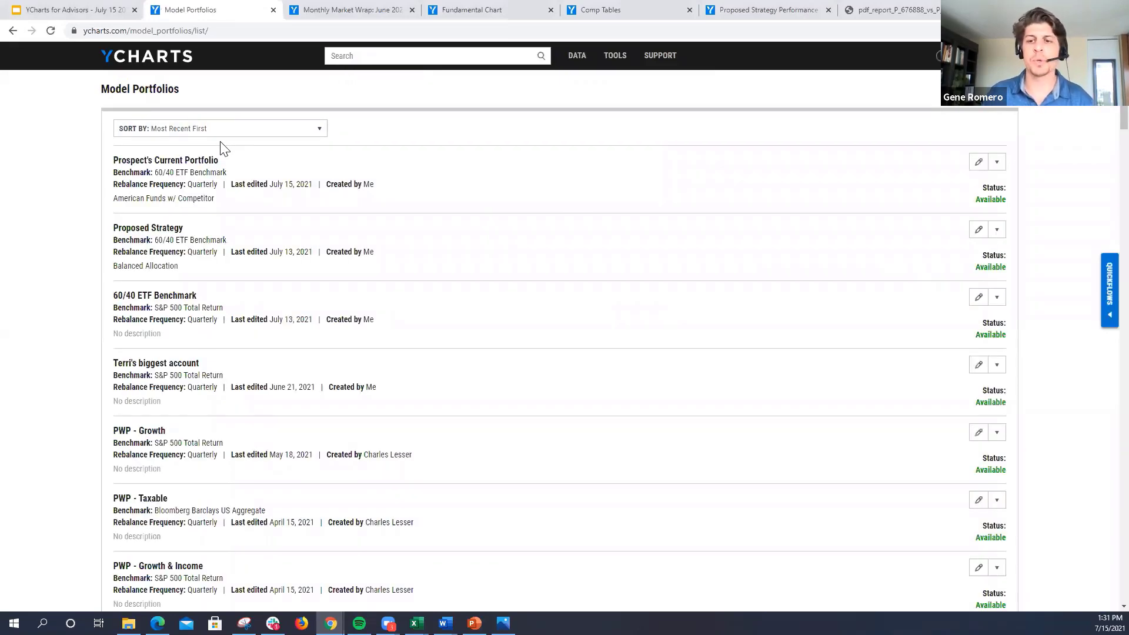
click(149, 231)
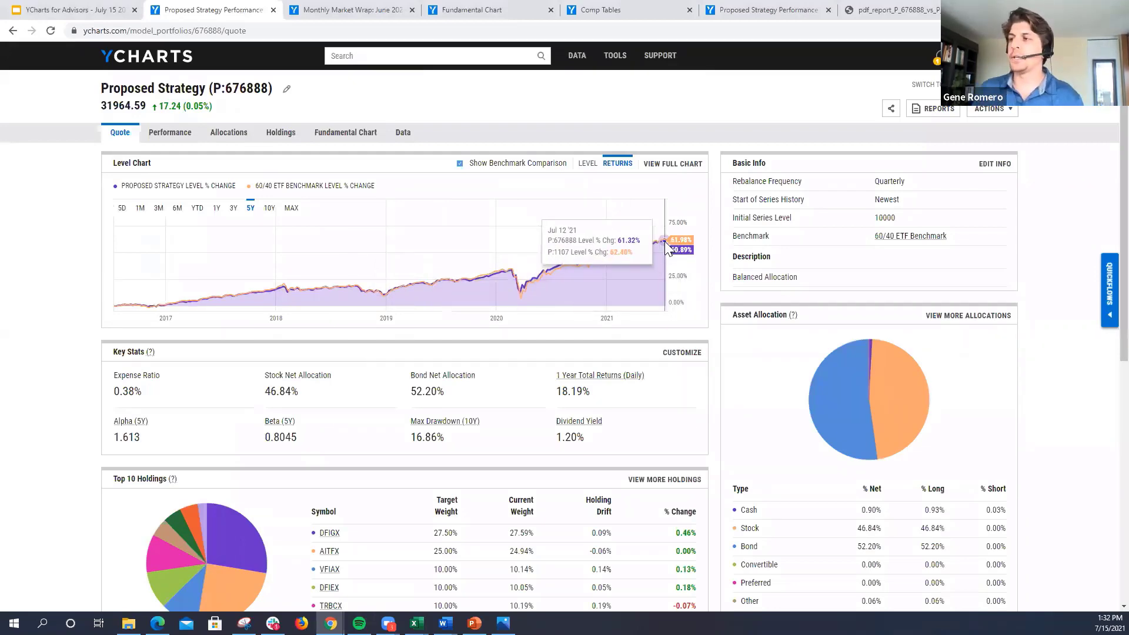
scroll(460, 320, down, 4)
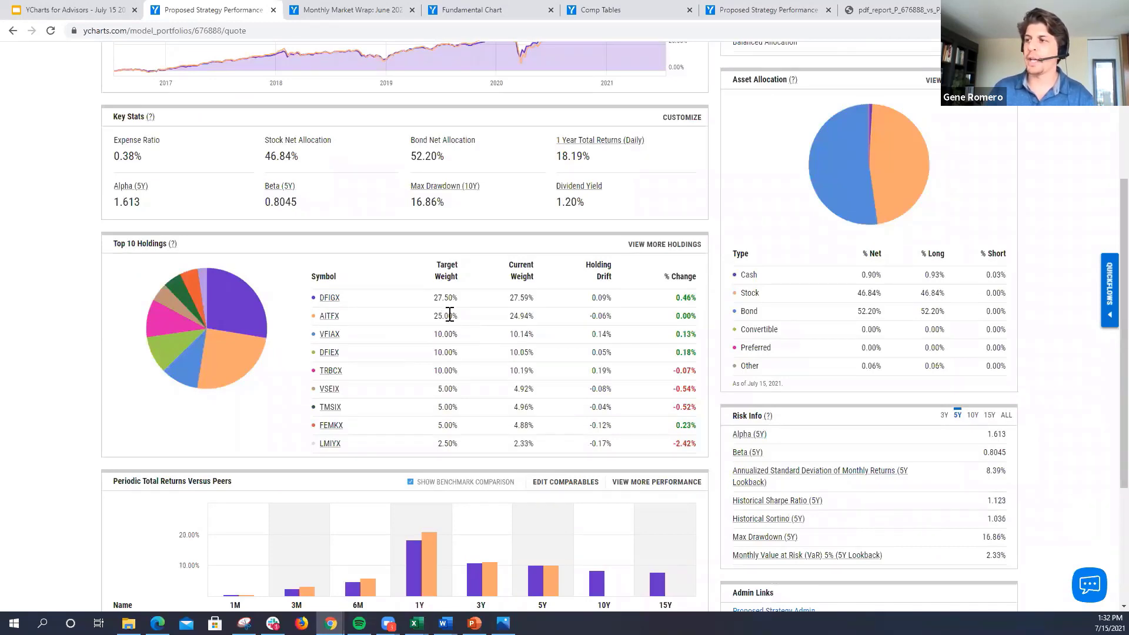
scroll(504, 348, up, 4)
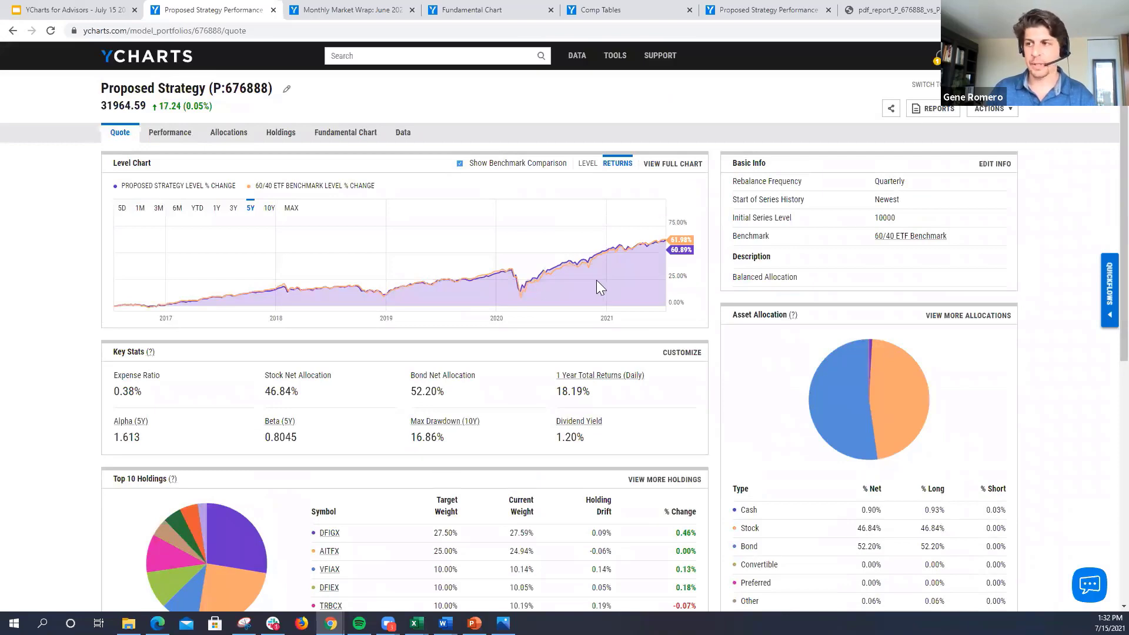
scroll(412, 436, down, 2)
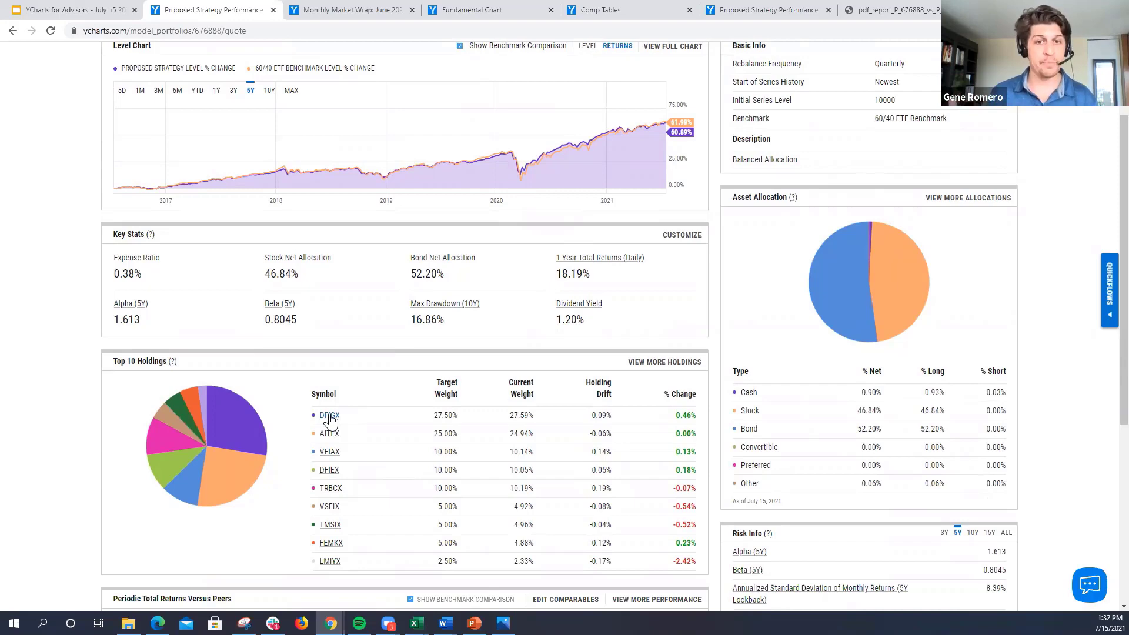
Step: Search the site for "model portfoli" and open the Model Portfolio w/ Changes portfolio
scroll(329, 418, up, 2)
click(385, 52)
text(m)
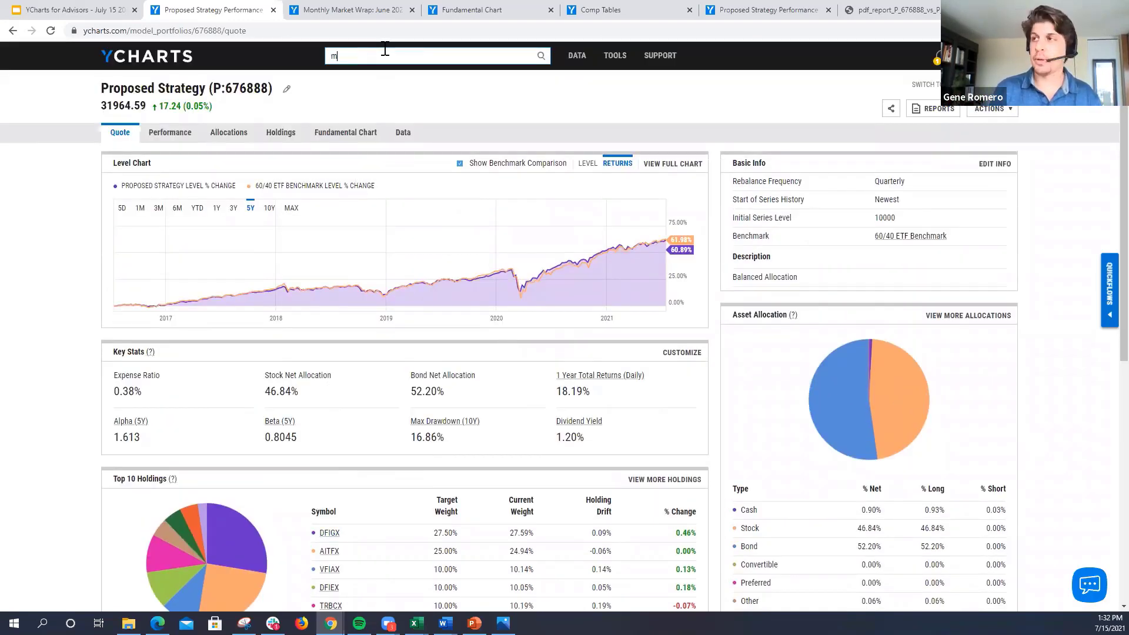
text(odel port)
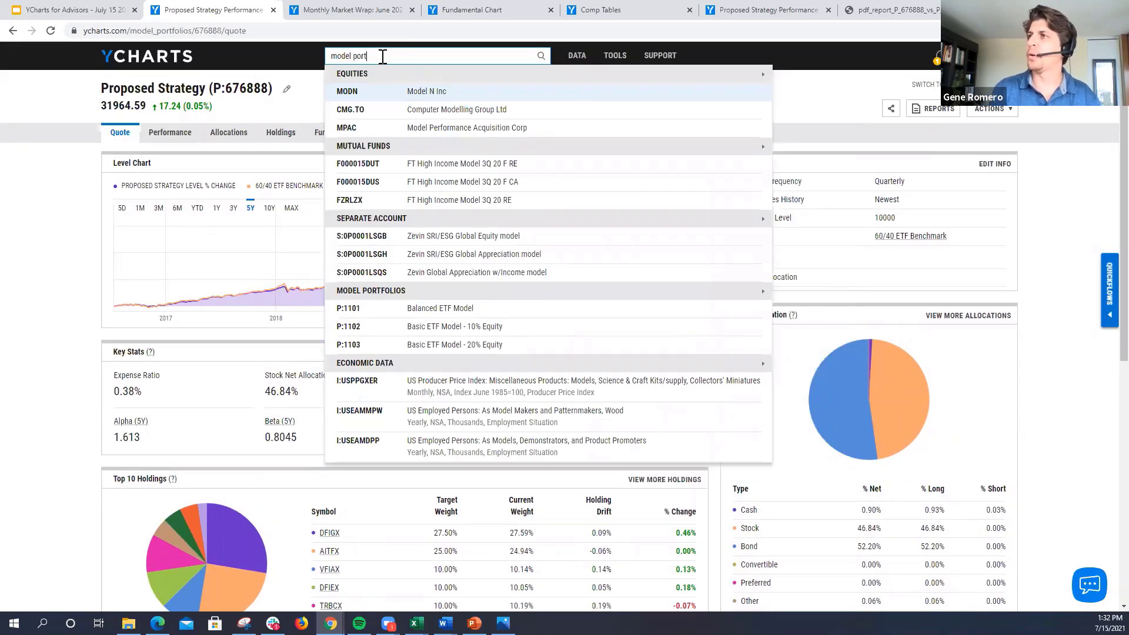
text(foli)
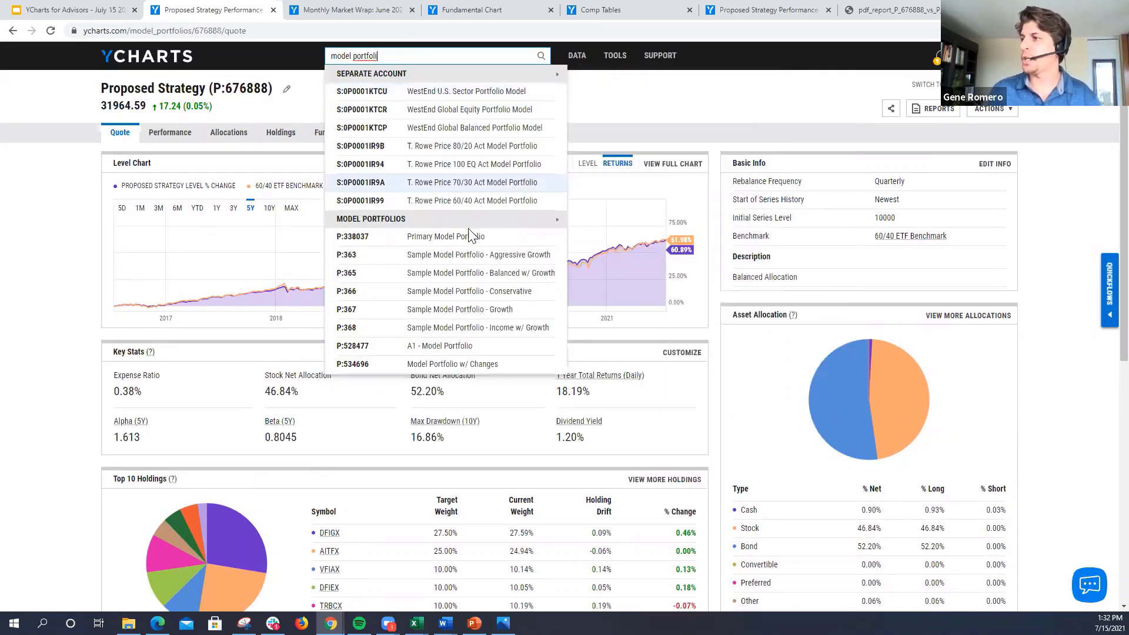
click(467, 364)
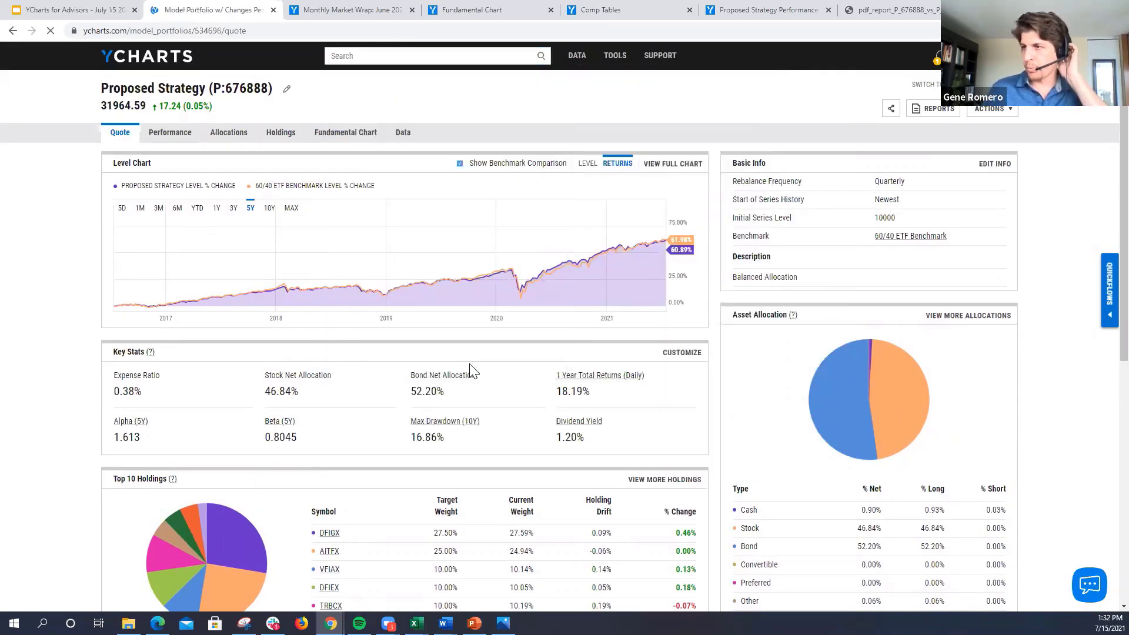
Step: Review the top holdings of Model Portfolio w/ Changes and open its full holdings page at the Historic Holdings table
scroll(434, 400, down, 1)
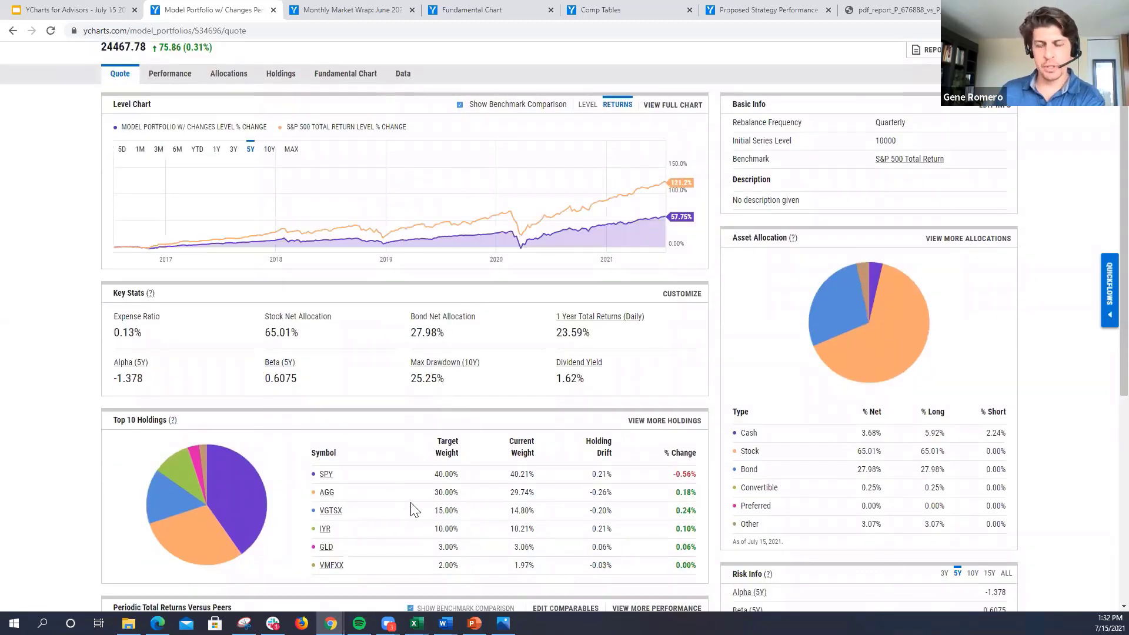
scroll(385, 469, down, 2)
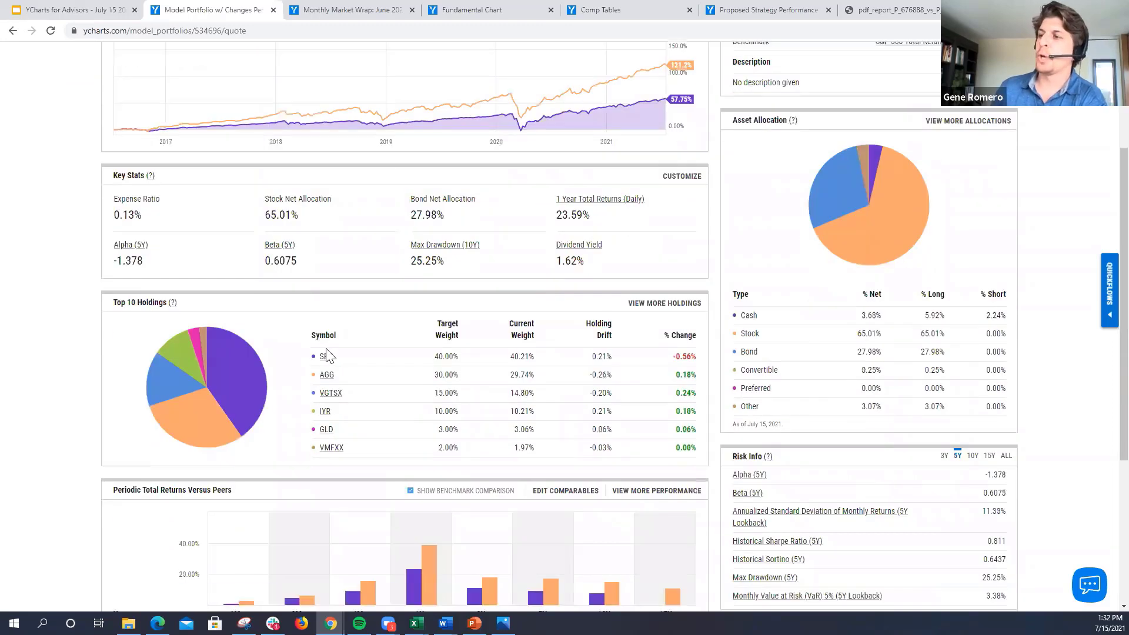
click(647, 311)
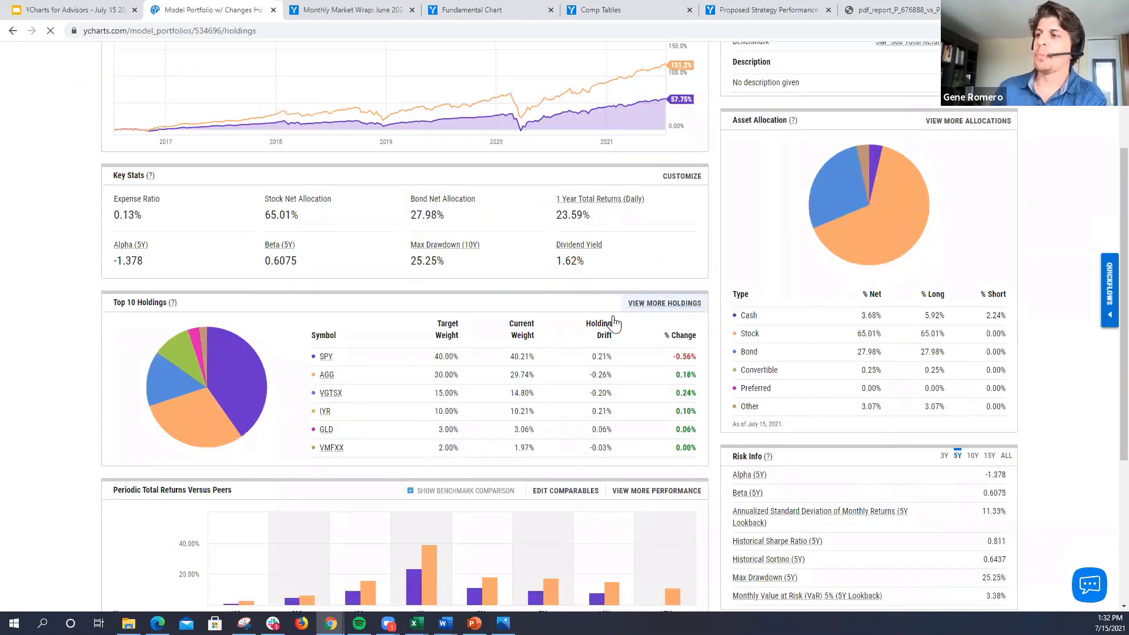
scroll(242, 347, down, 2)
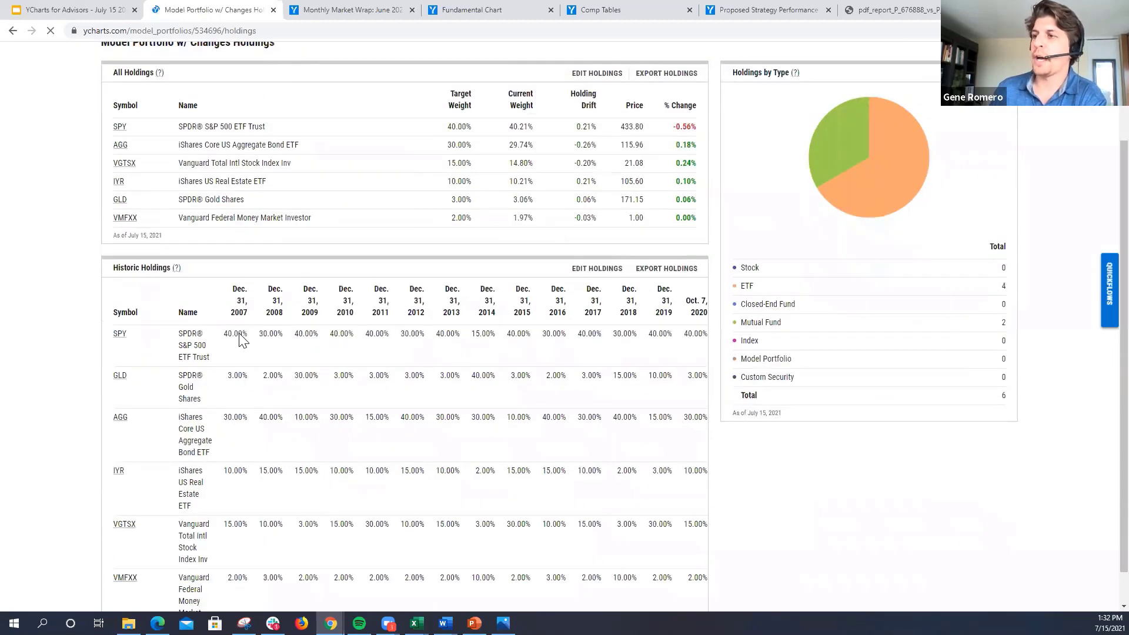
scroll(240, 340, down, 1)
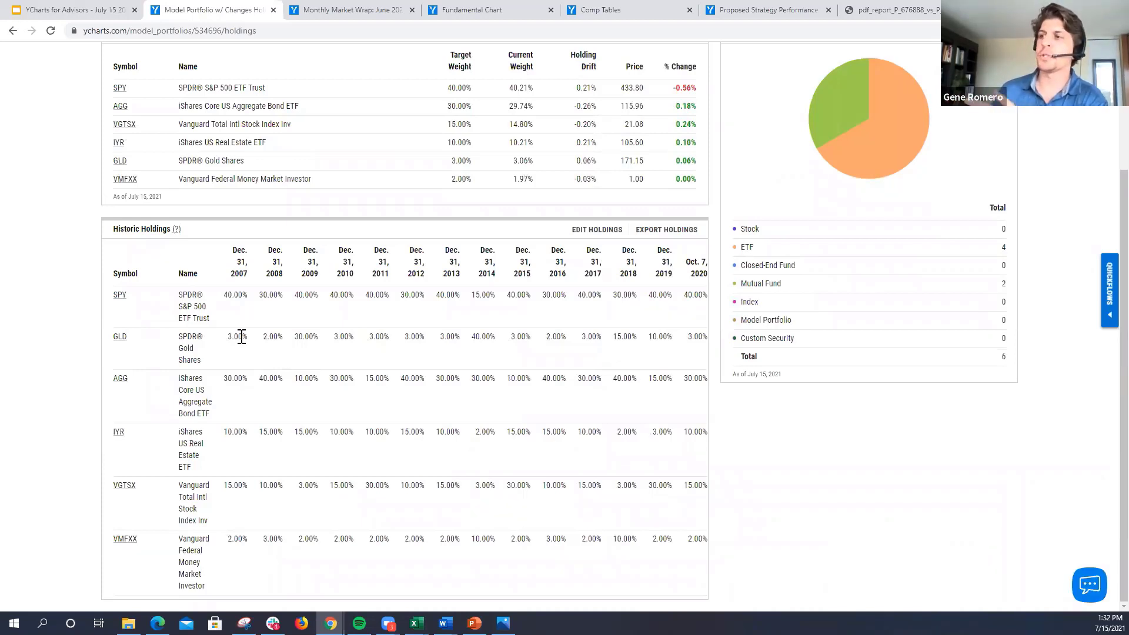
Step: Highlight SPY and AGG weights for 2007 and 2008 in Historic Holdings, plus the 2011 date and its VGTSX and AGG weights
drag(224, 294, 249, 294)
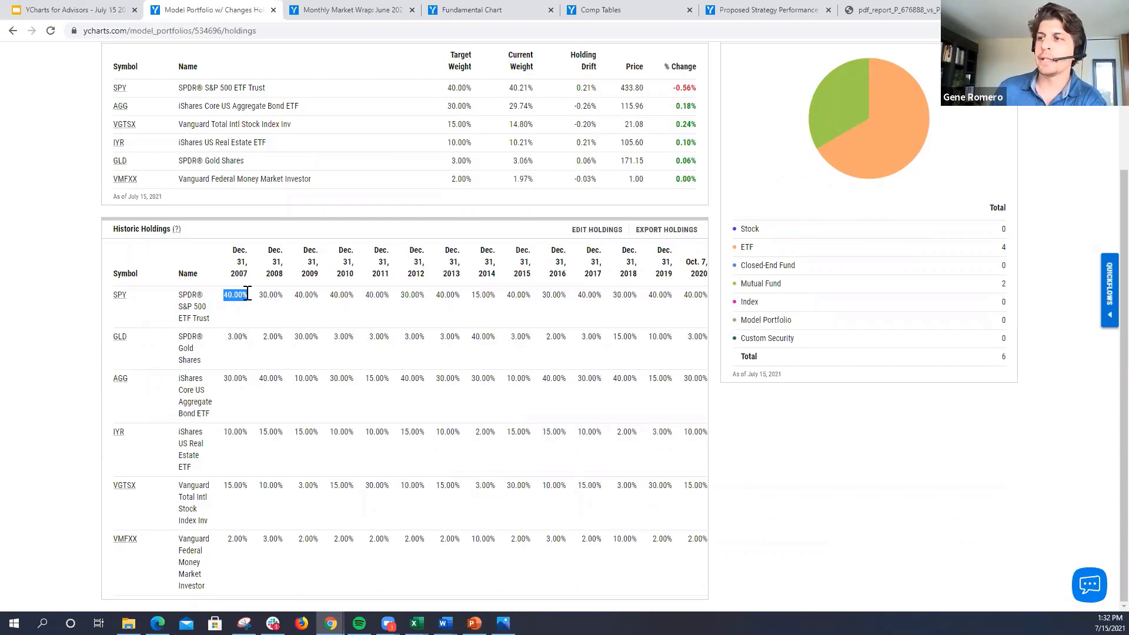
drag(225, 379, 249, 380)
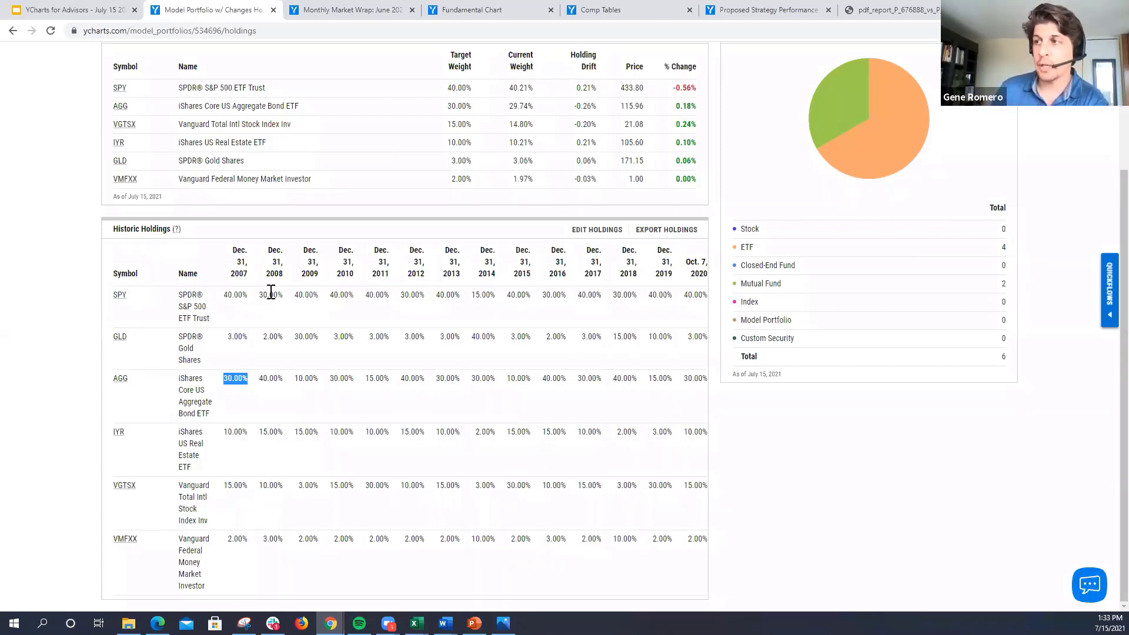
drag(260, 296, 283, 297)
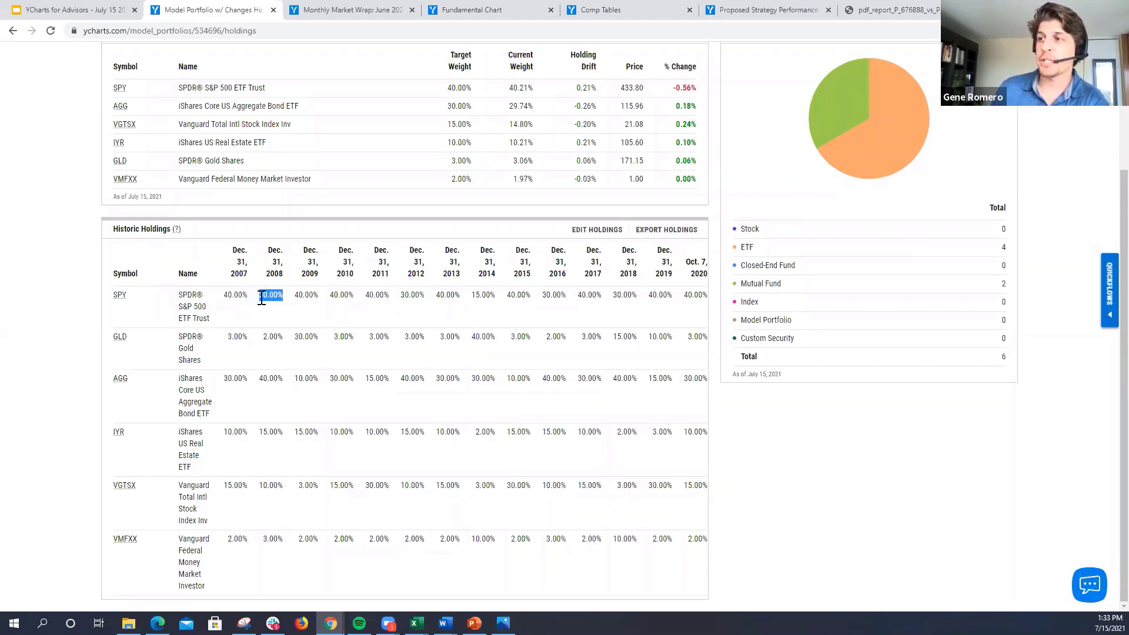
drag(260, 378, 288, 380)
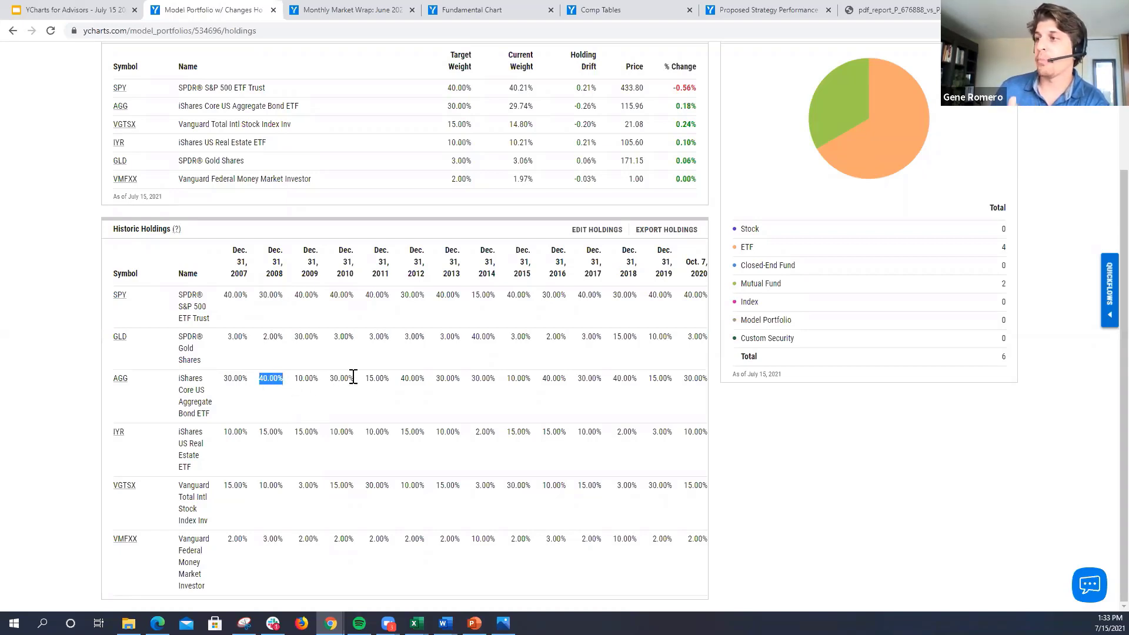
drag(372, 273, 385, 274)
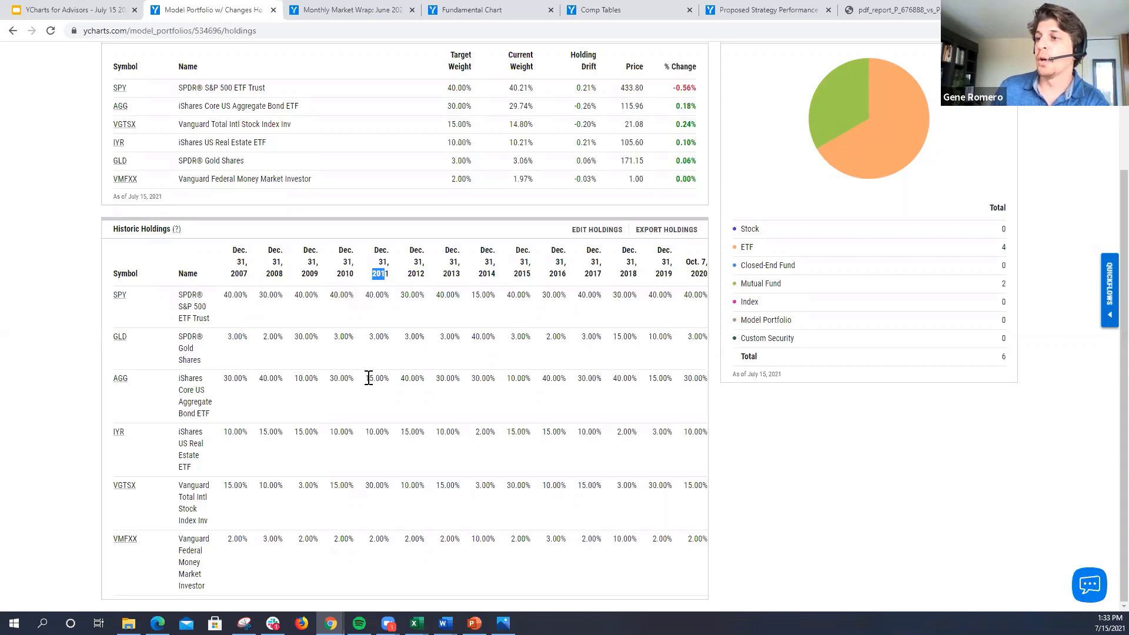
drag(365, 486, 393, 485)
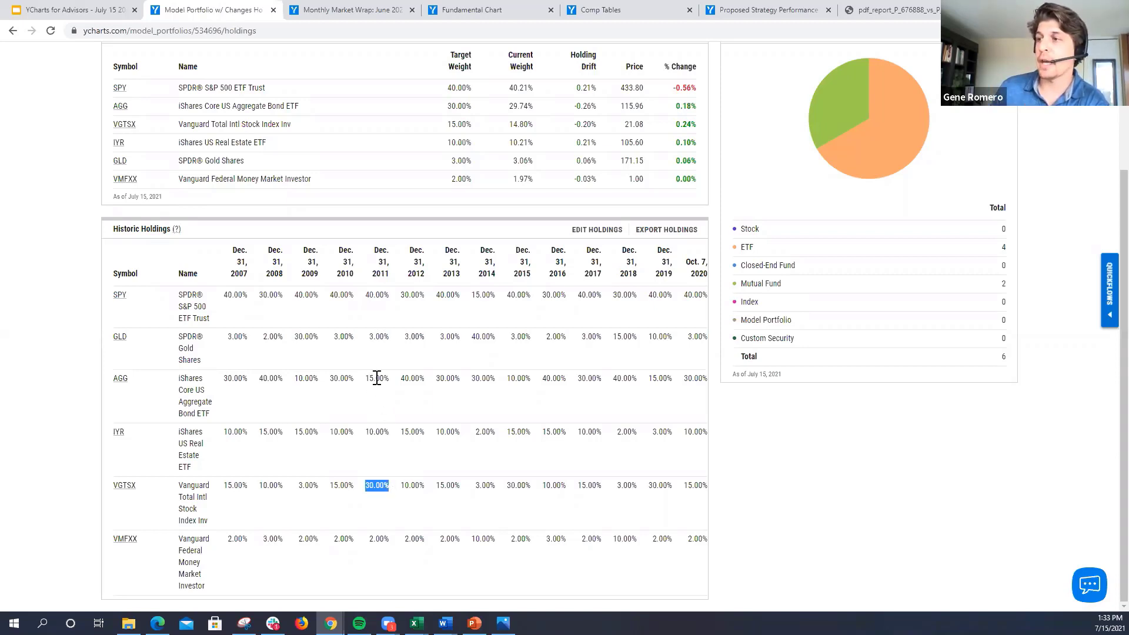
drag(365, 378, 392, 383)
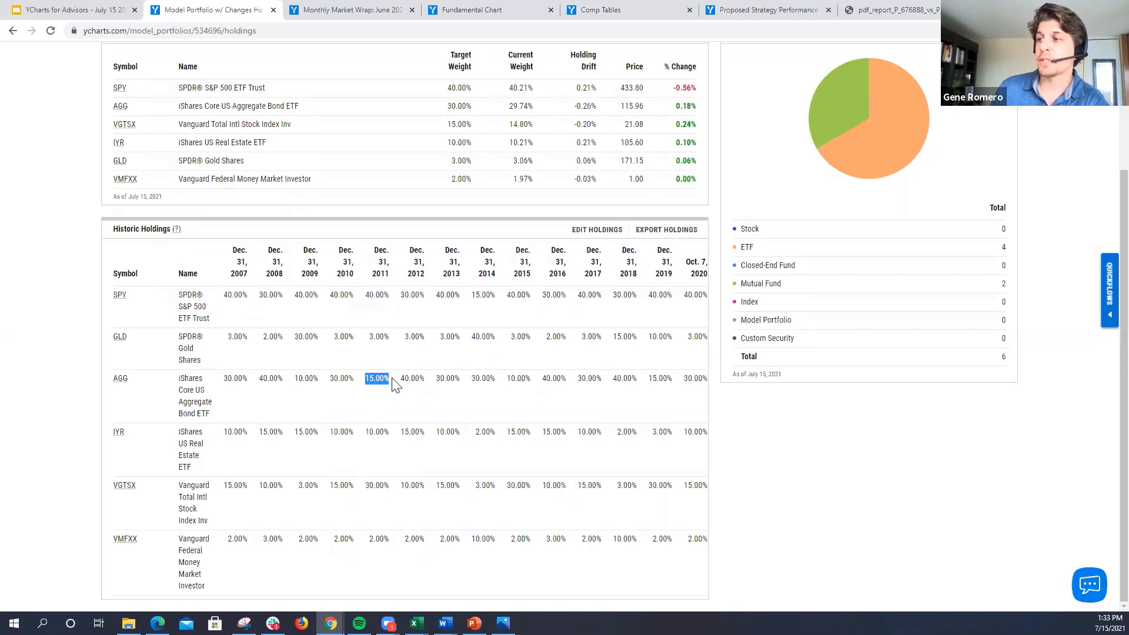
Step: Return to the portfolio's Quote page and turn off the benchmark comparison on the level chart
scroll(393, 384, up, 3)
click(121, 135)
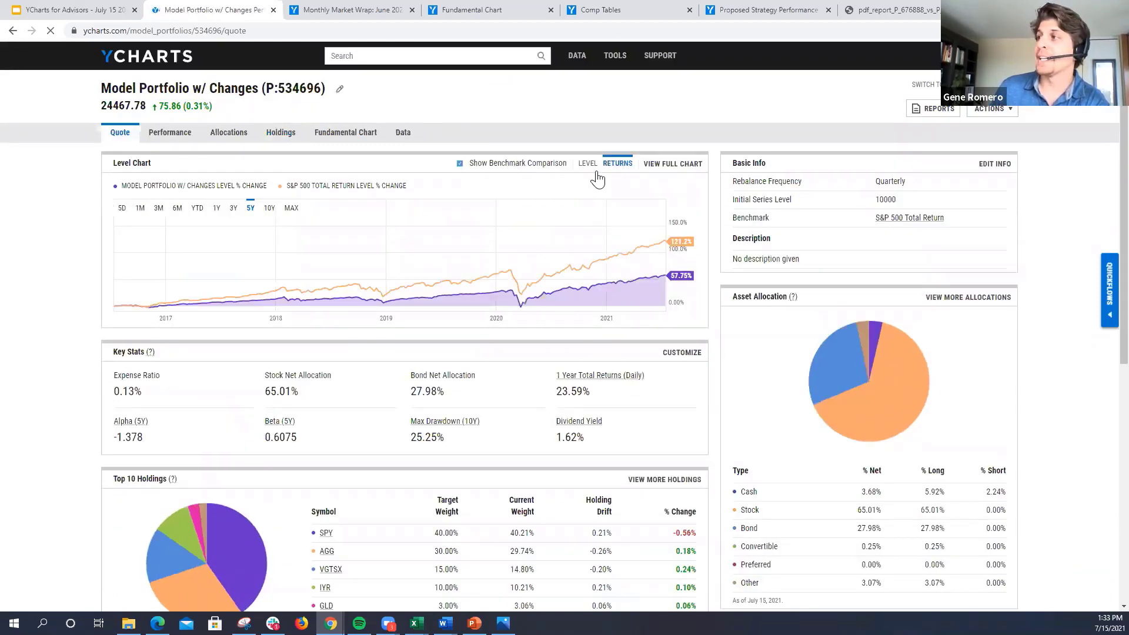
click(475, 168)
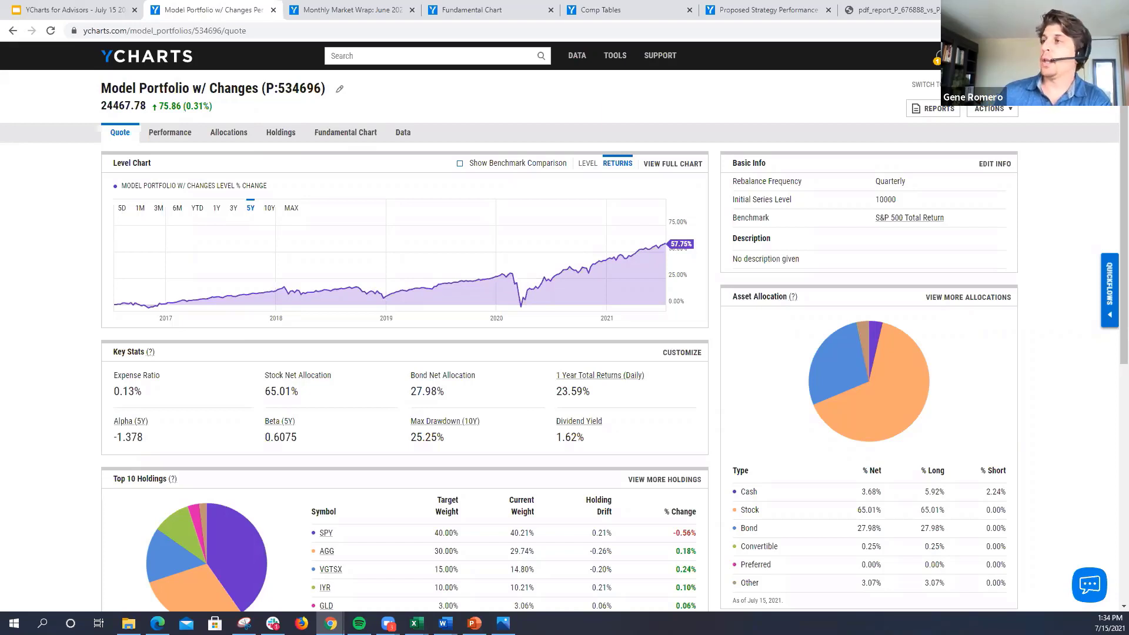
Step: Open the Custom Securities list
mouse_move(615, 58)
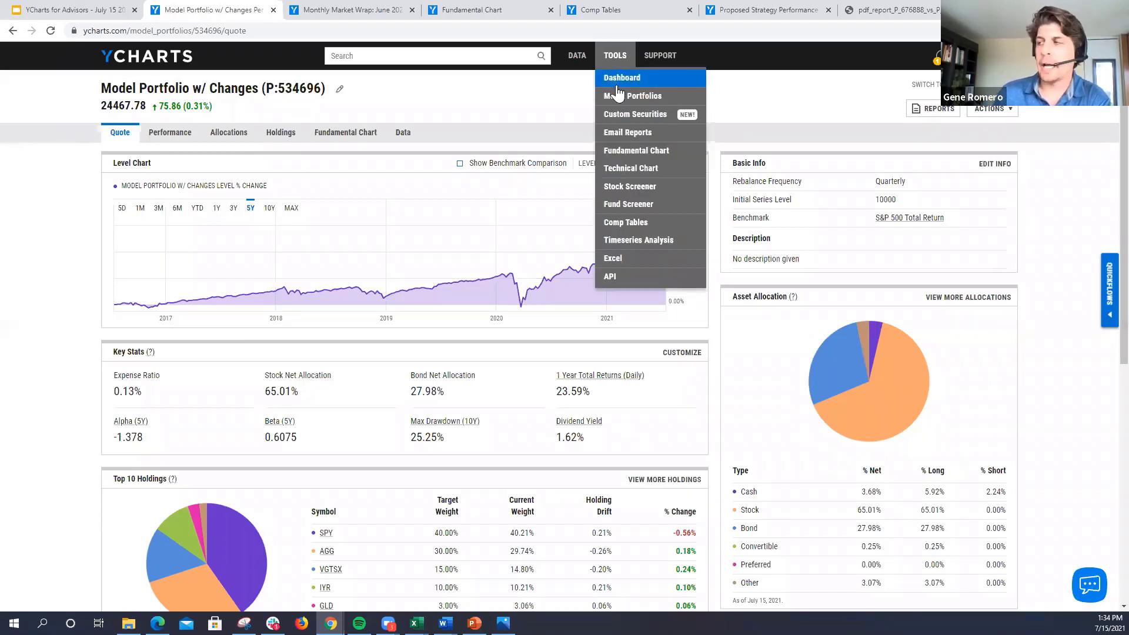
click(622, 115)
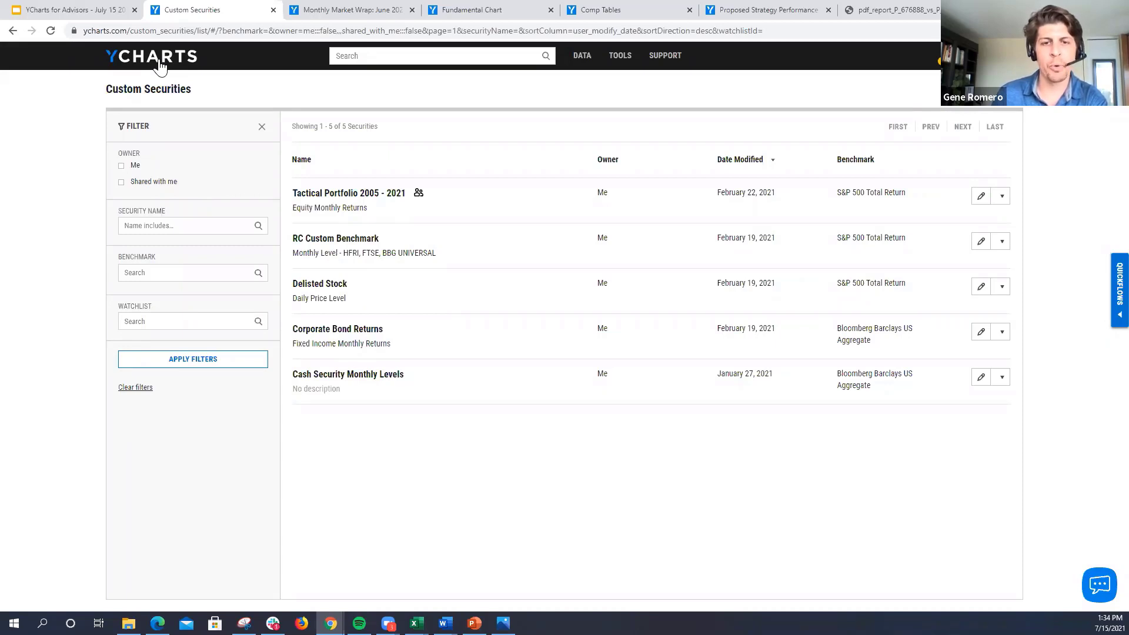
Step: Open the Excel add-in's template library and look through the Most Popular and Company/Fund Overview Reports templates
mouse_move(616, 61)
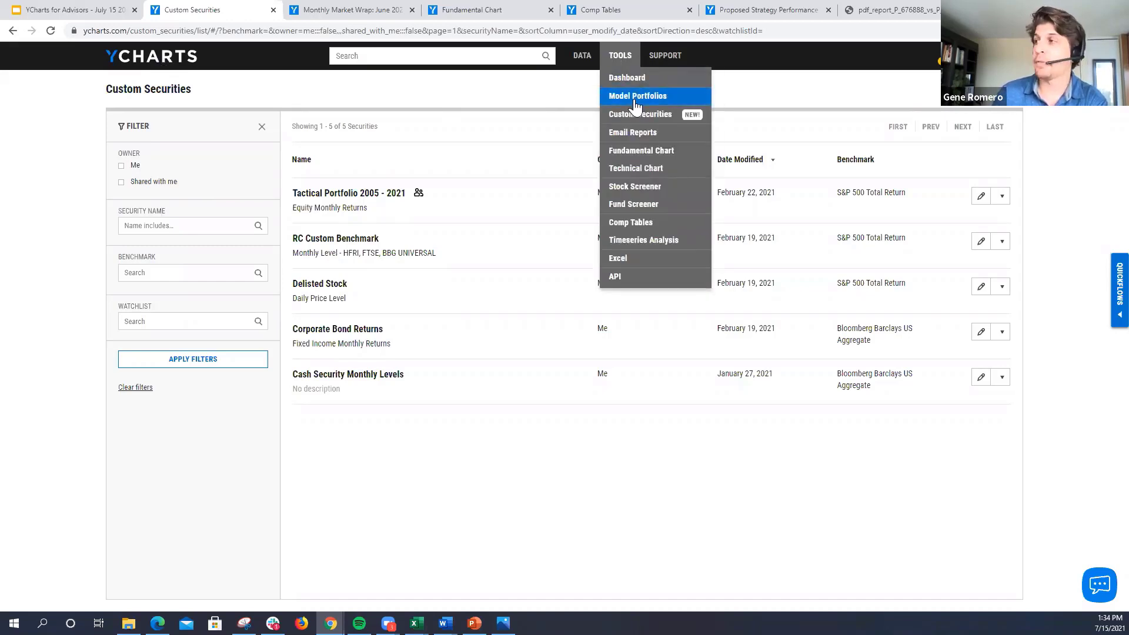
click(635, 259)
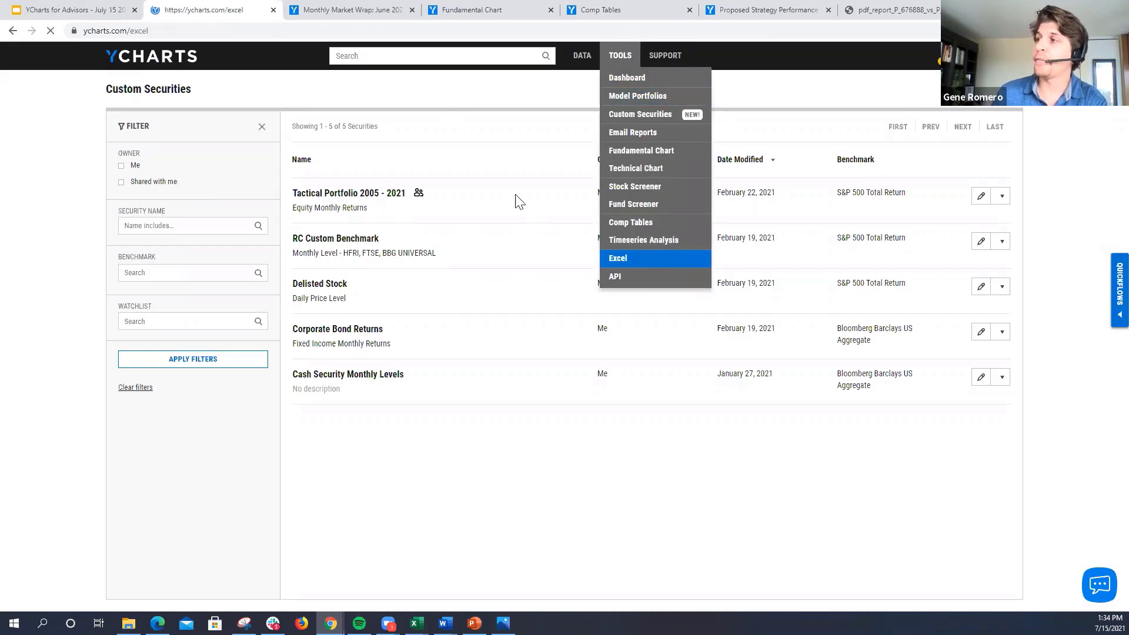
click(393, 120)
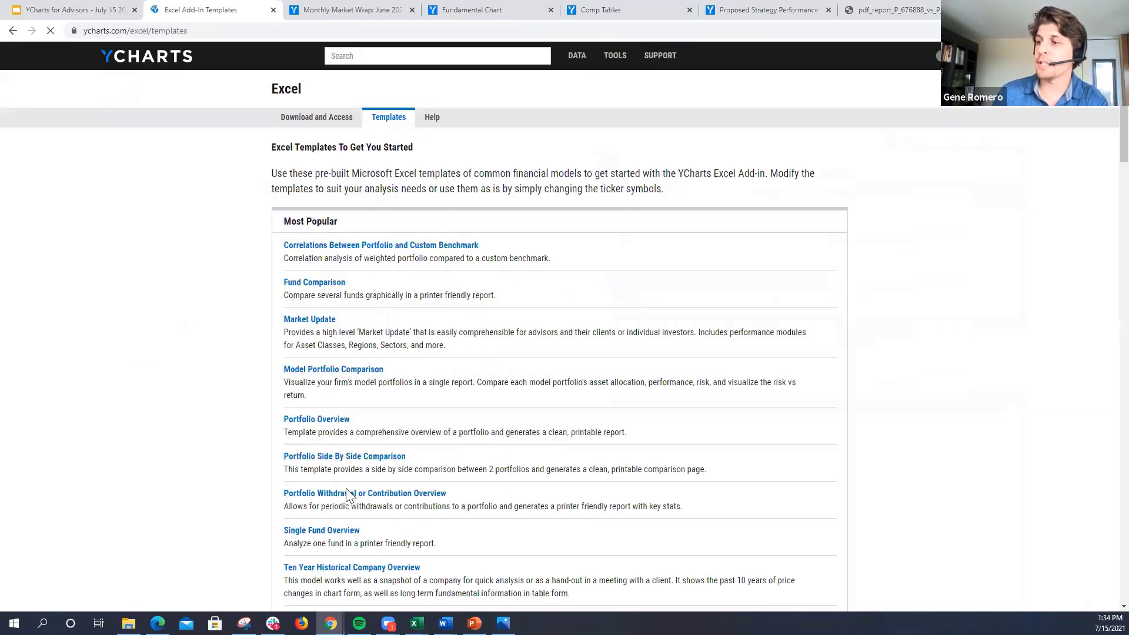
scroll(343, 484, down, 1)
scroll(343, 485, down, 4)
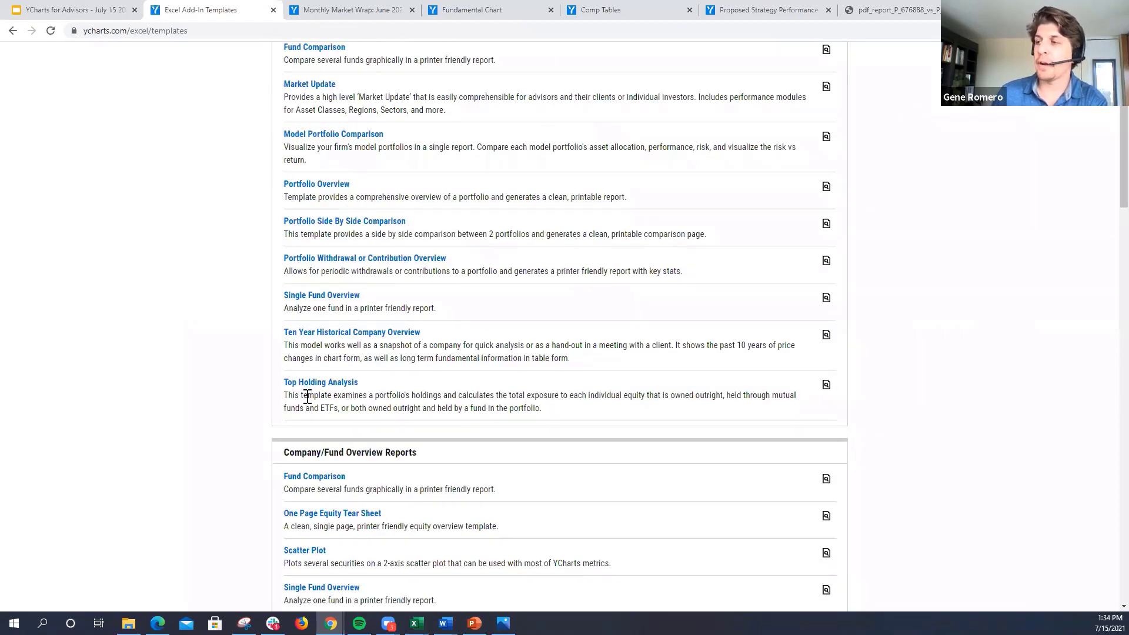